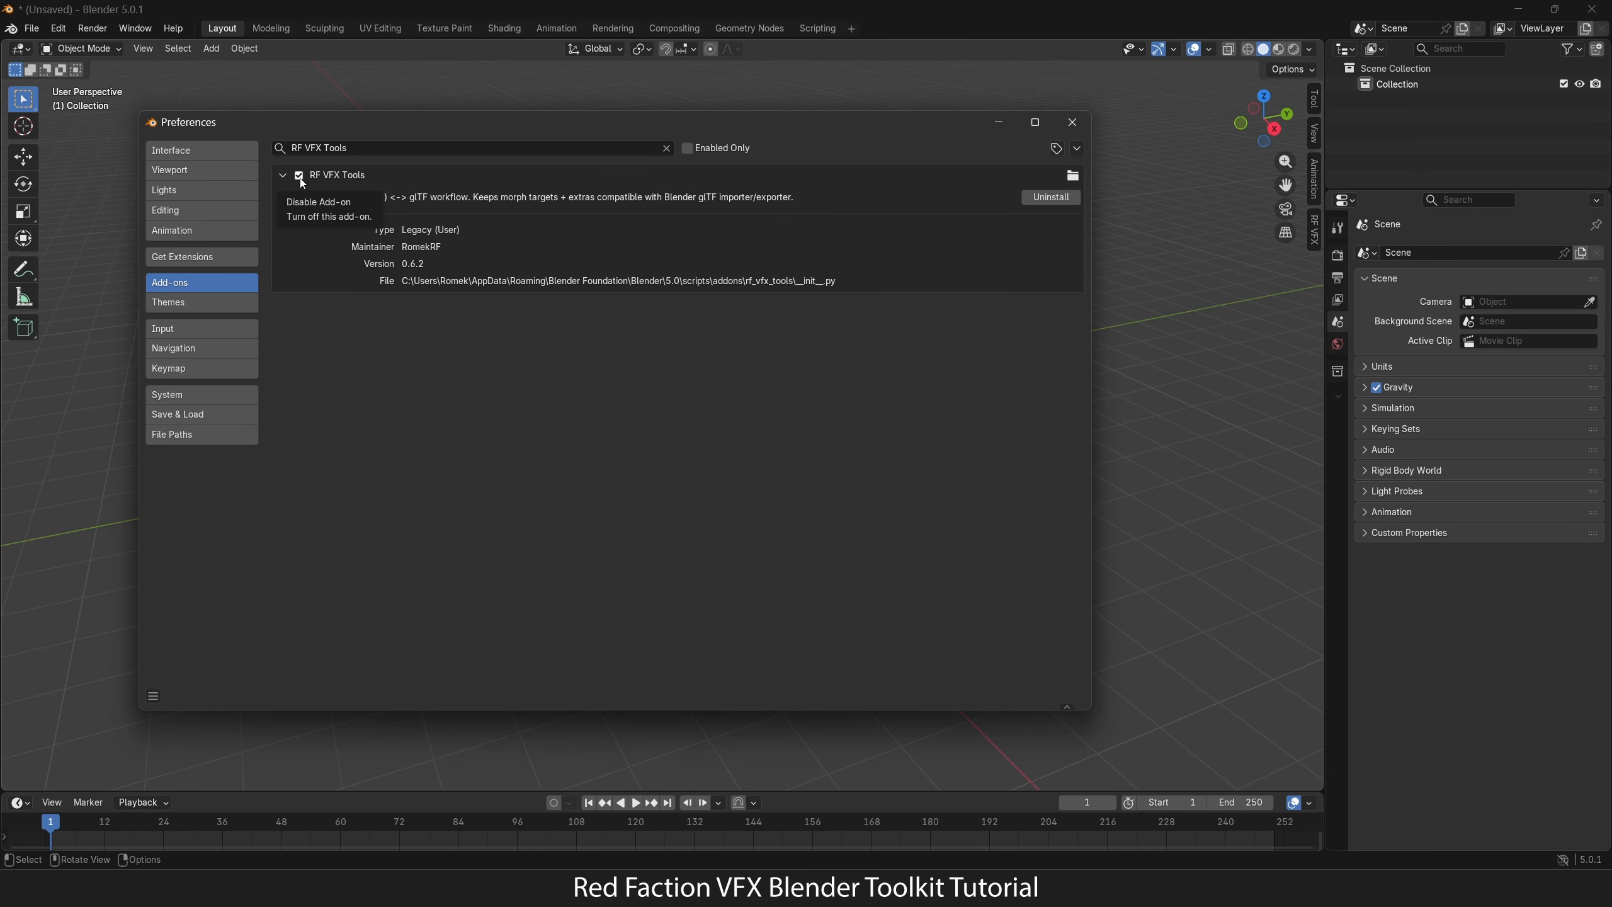
Step: Close the preferences and show the RF VFX add-on's tools beside the viewport with the Workflows section collapsed
click(1072, 122)
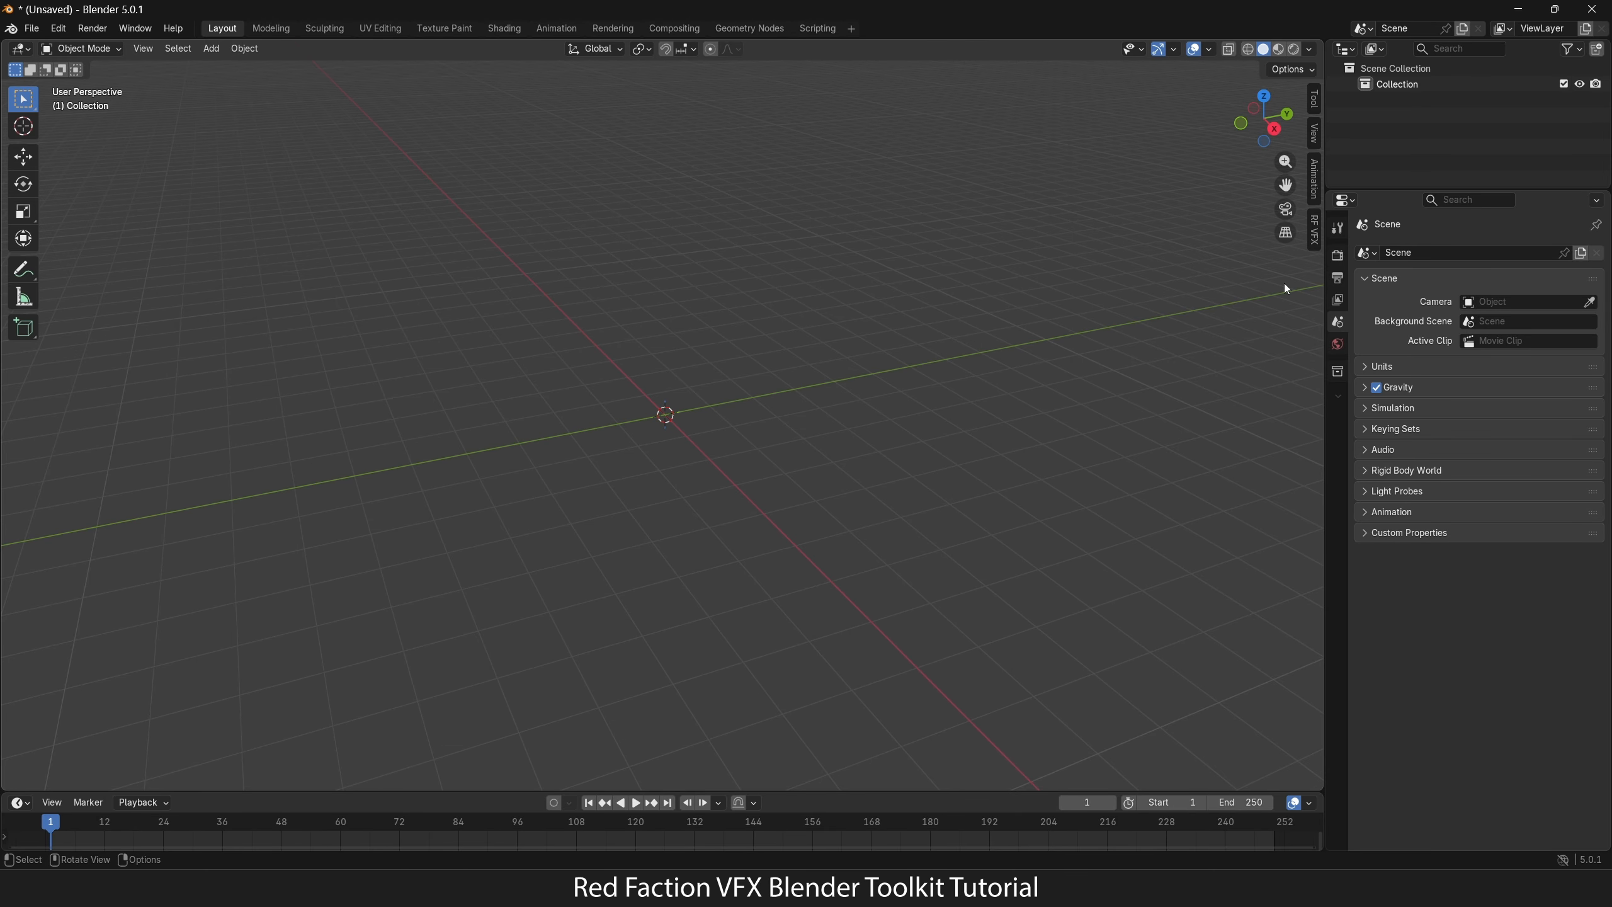
click(1316, 247)
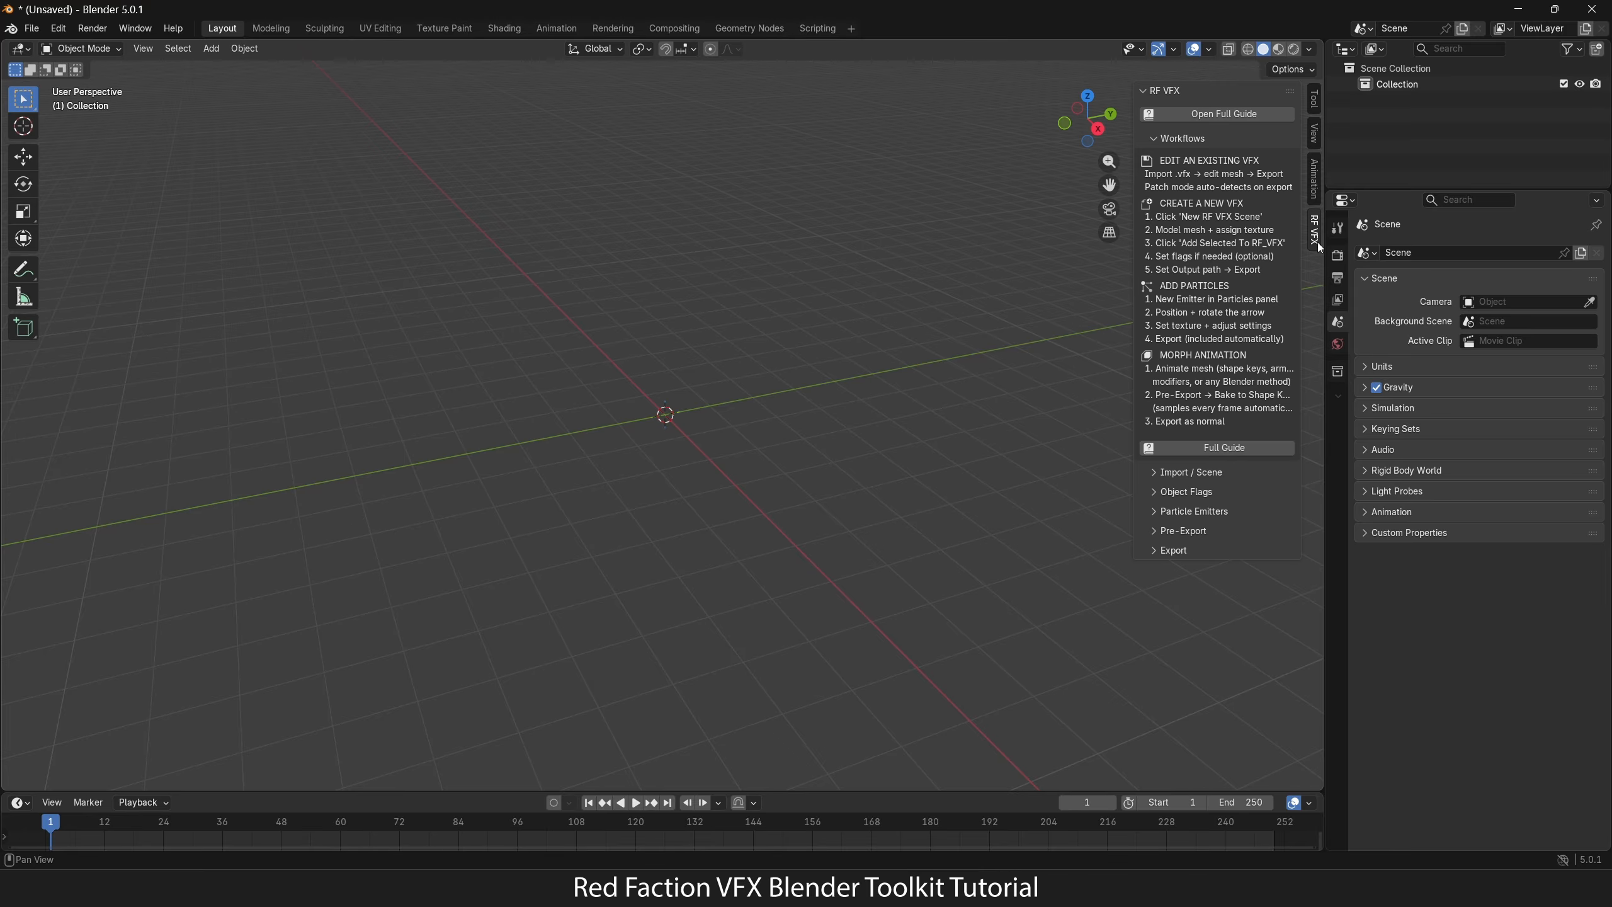
click(1153, 138)
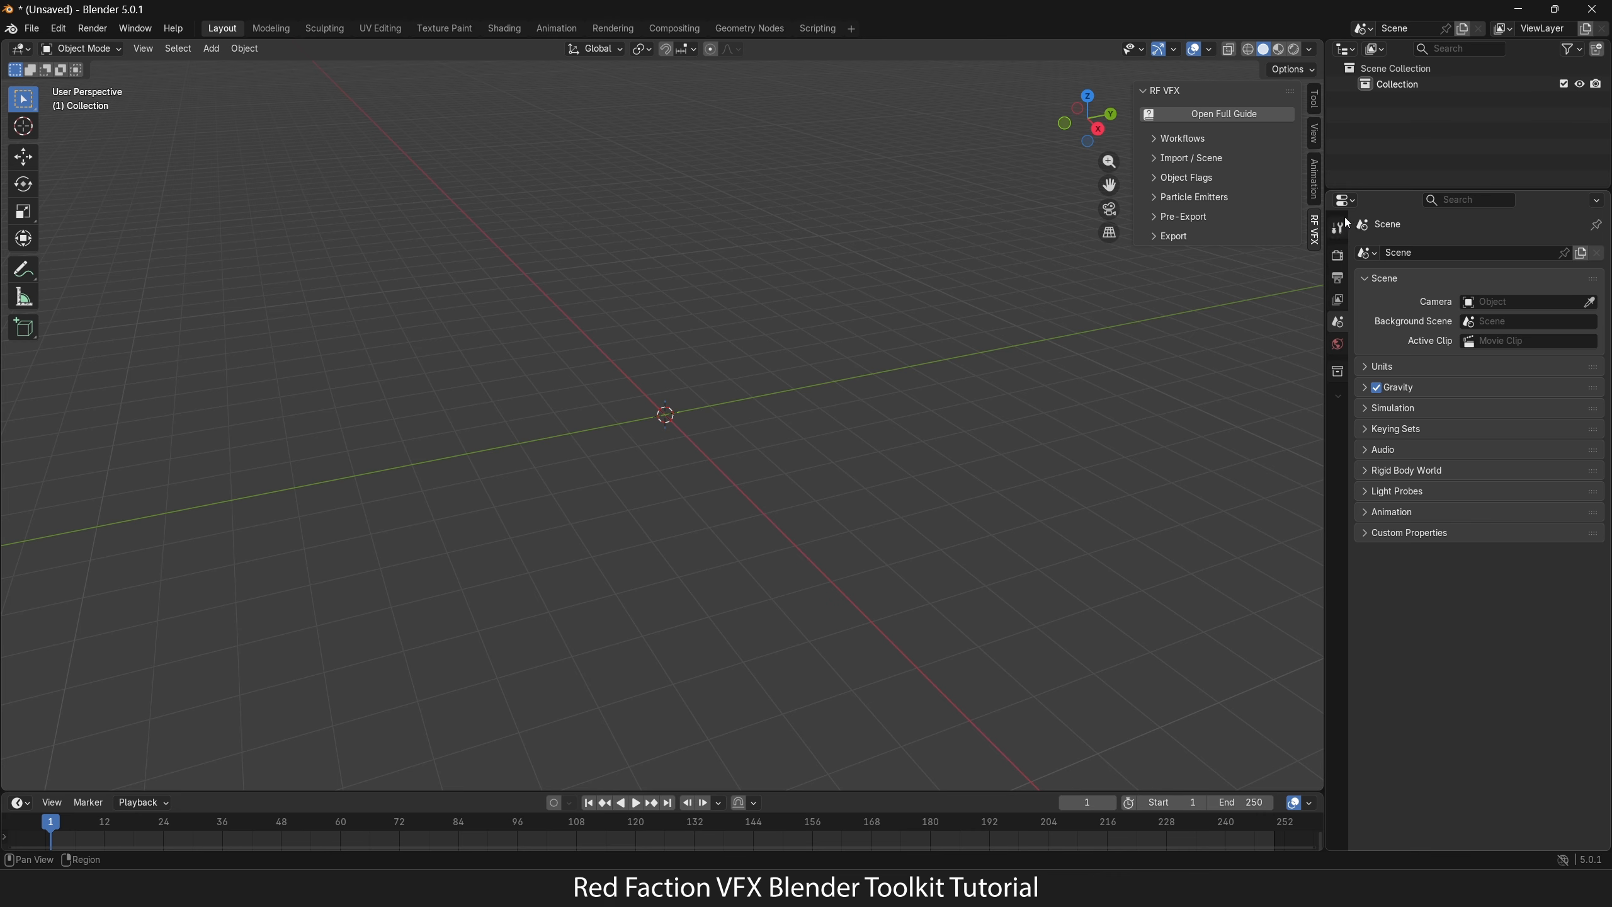
Step: Generate the full RF VFX guide and read through the RF_VFX_AUTHORING_GUIDE text in the Scripting workspace
click(1226, 120)
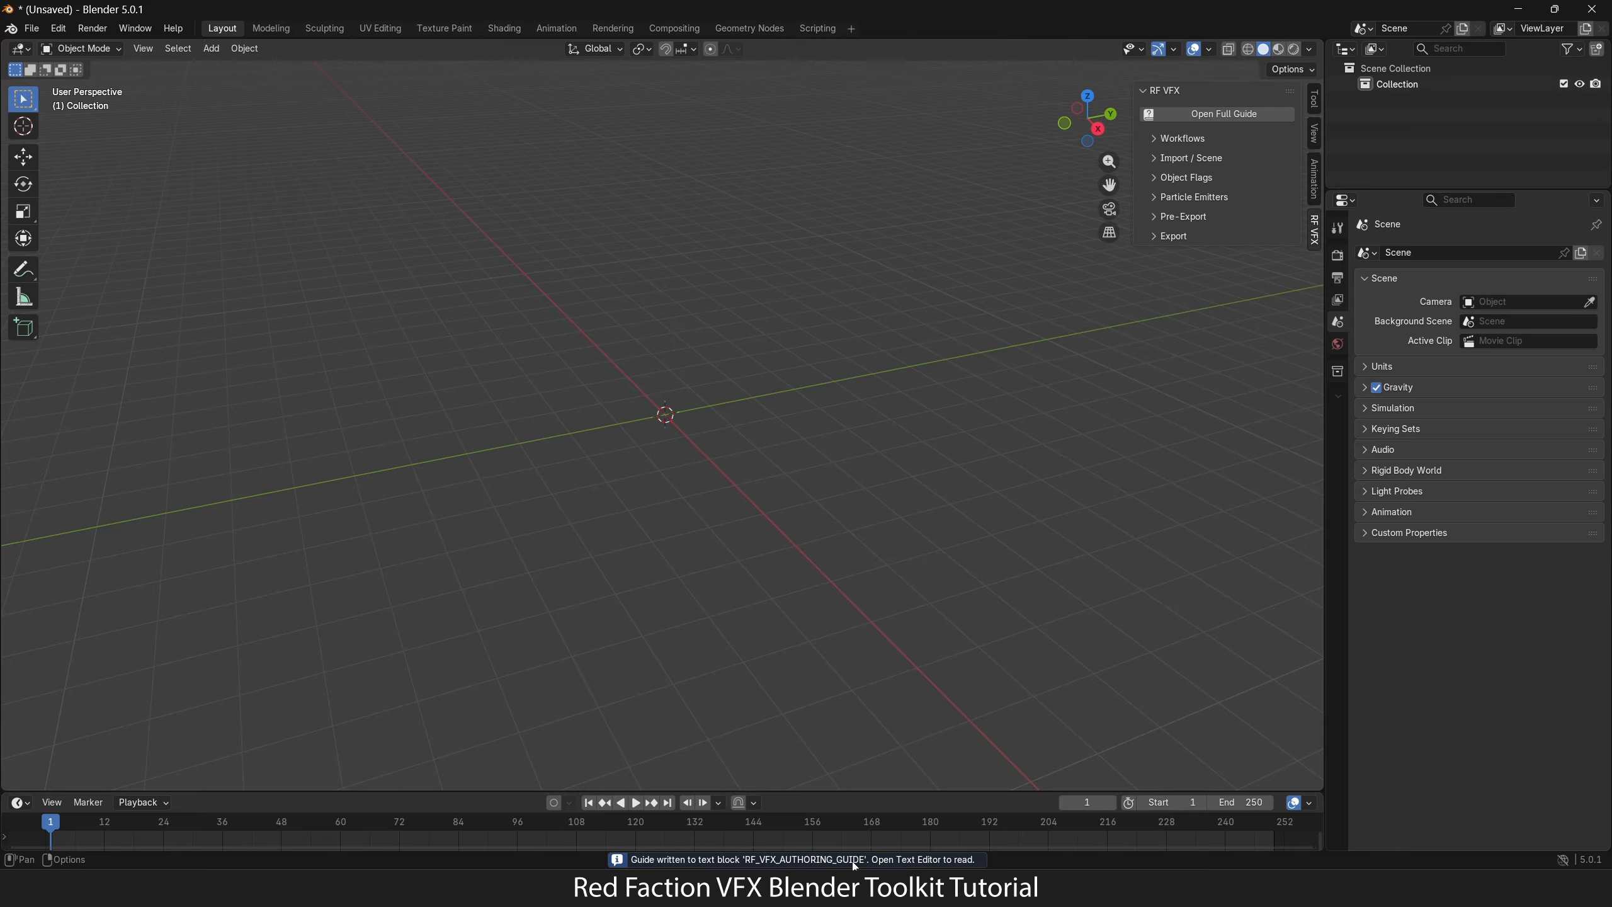
click(817, 28)
click(787, 48)
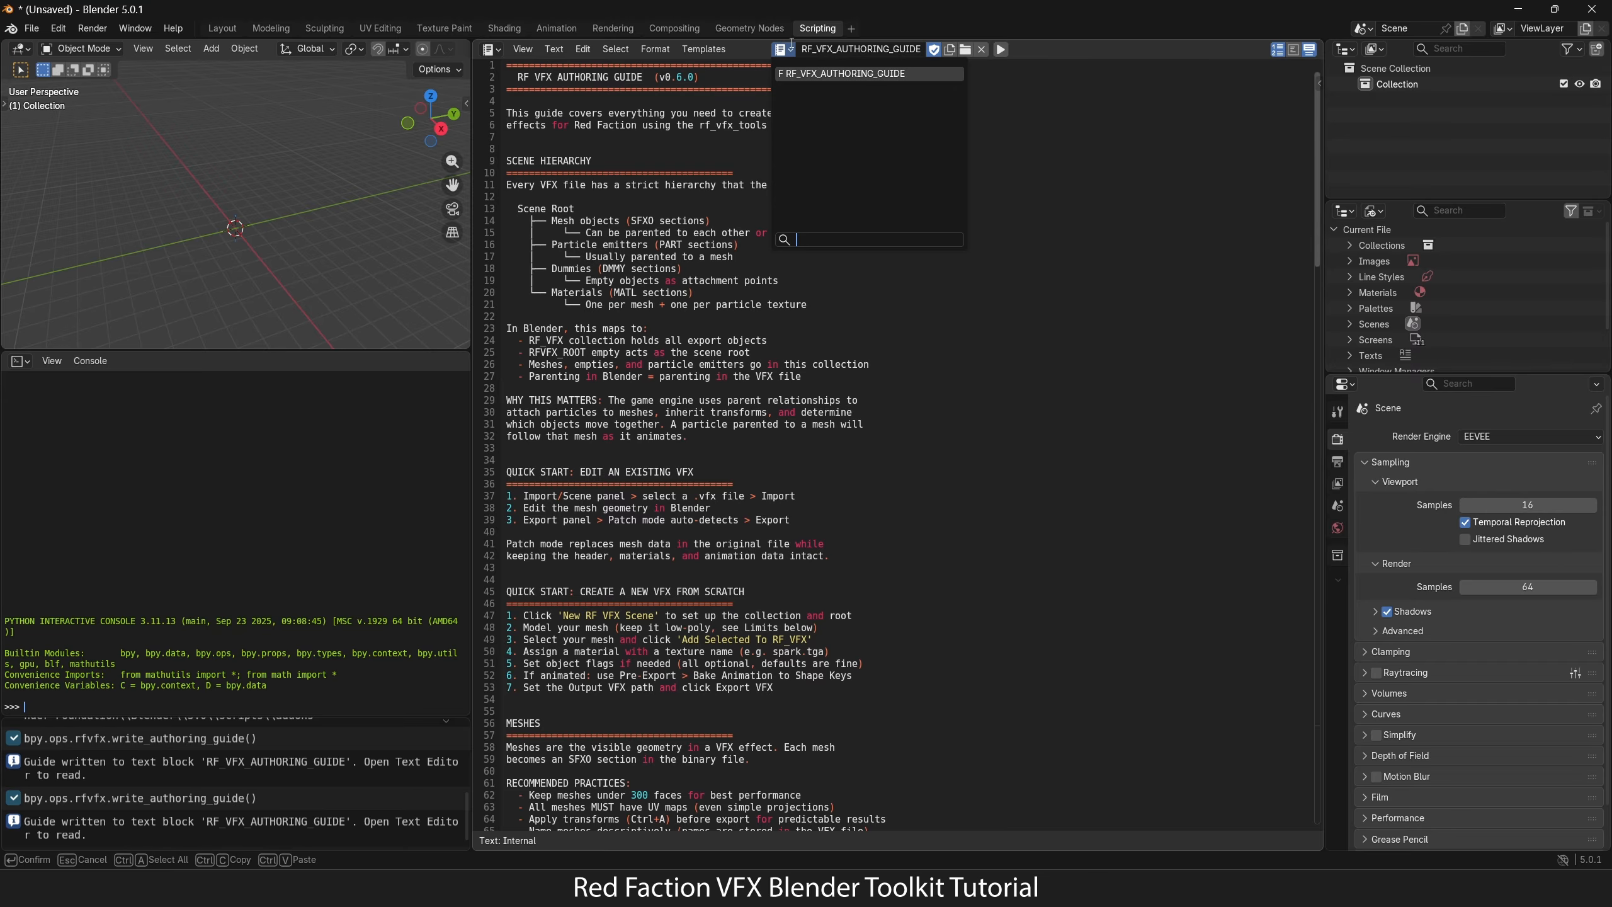
click(885, 77)
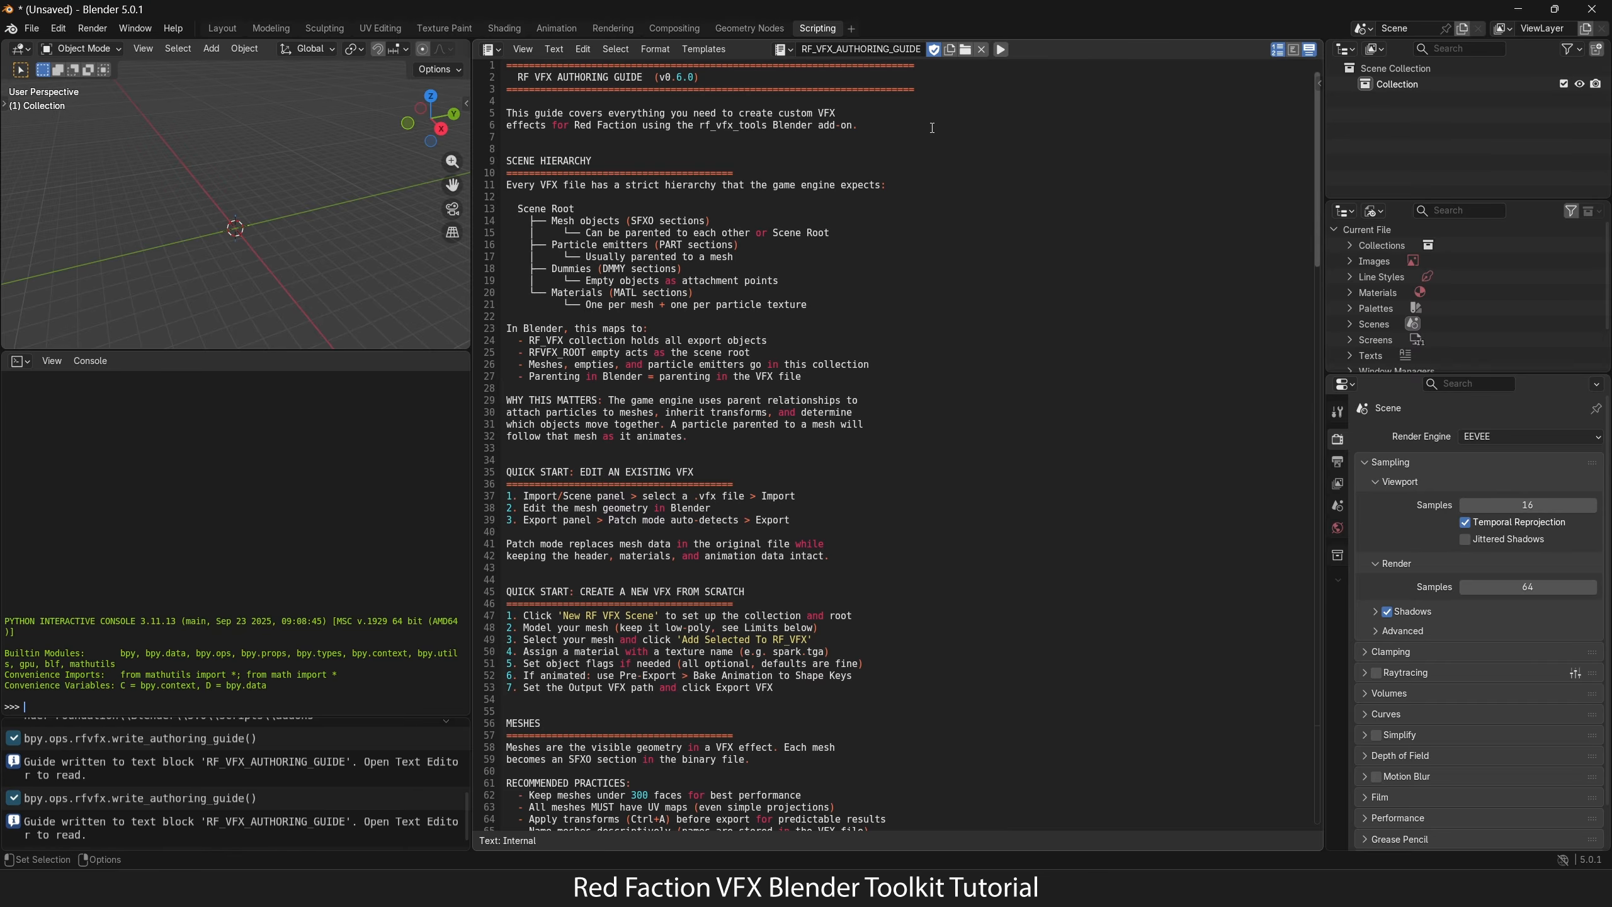
scroll(988, 223, down, 20)
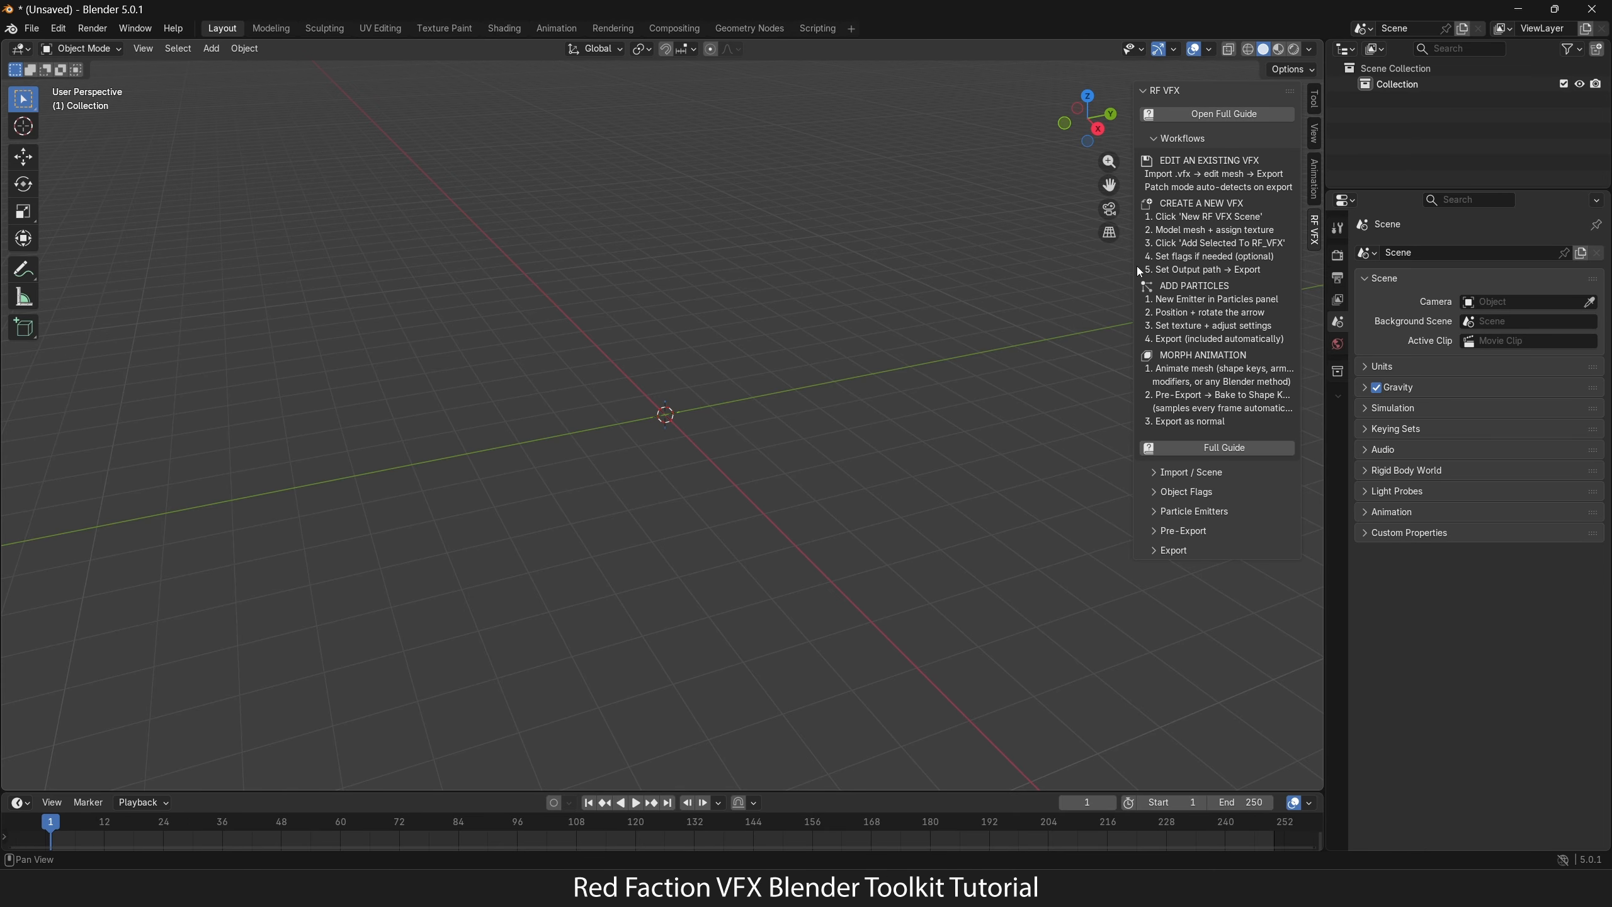
Step: Create a new RF VFX scene and delete the empty default Collection from the scene
click(1181, 138)
click(1170, 158)
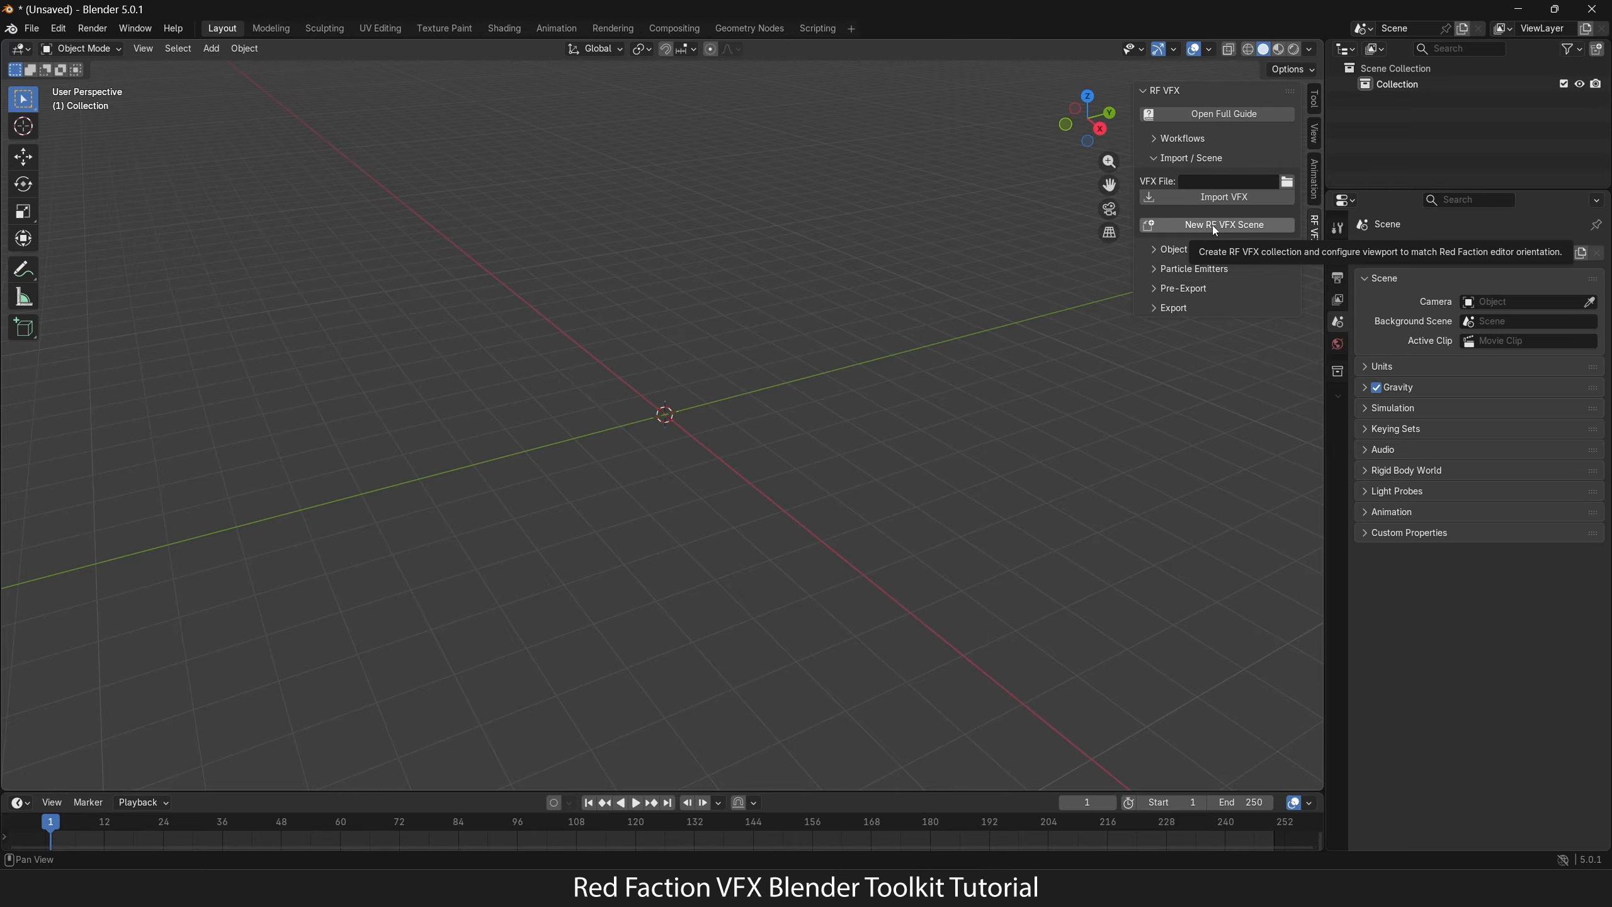
click(1171, 226)
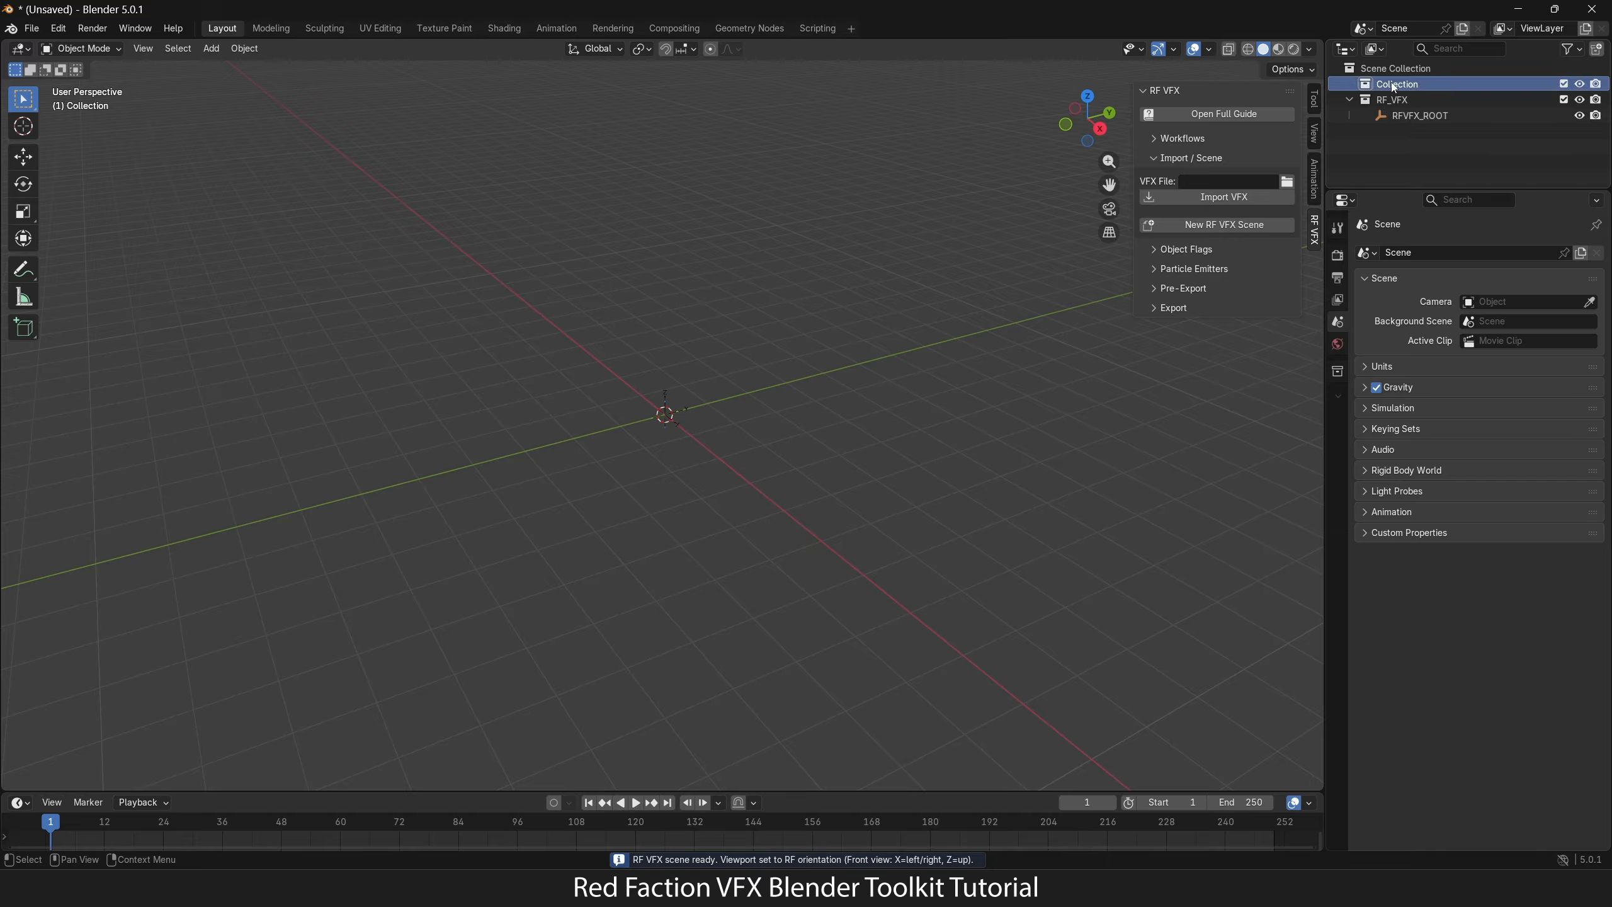
key(Delete)
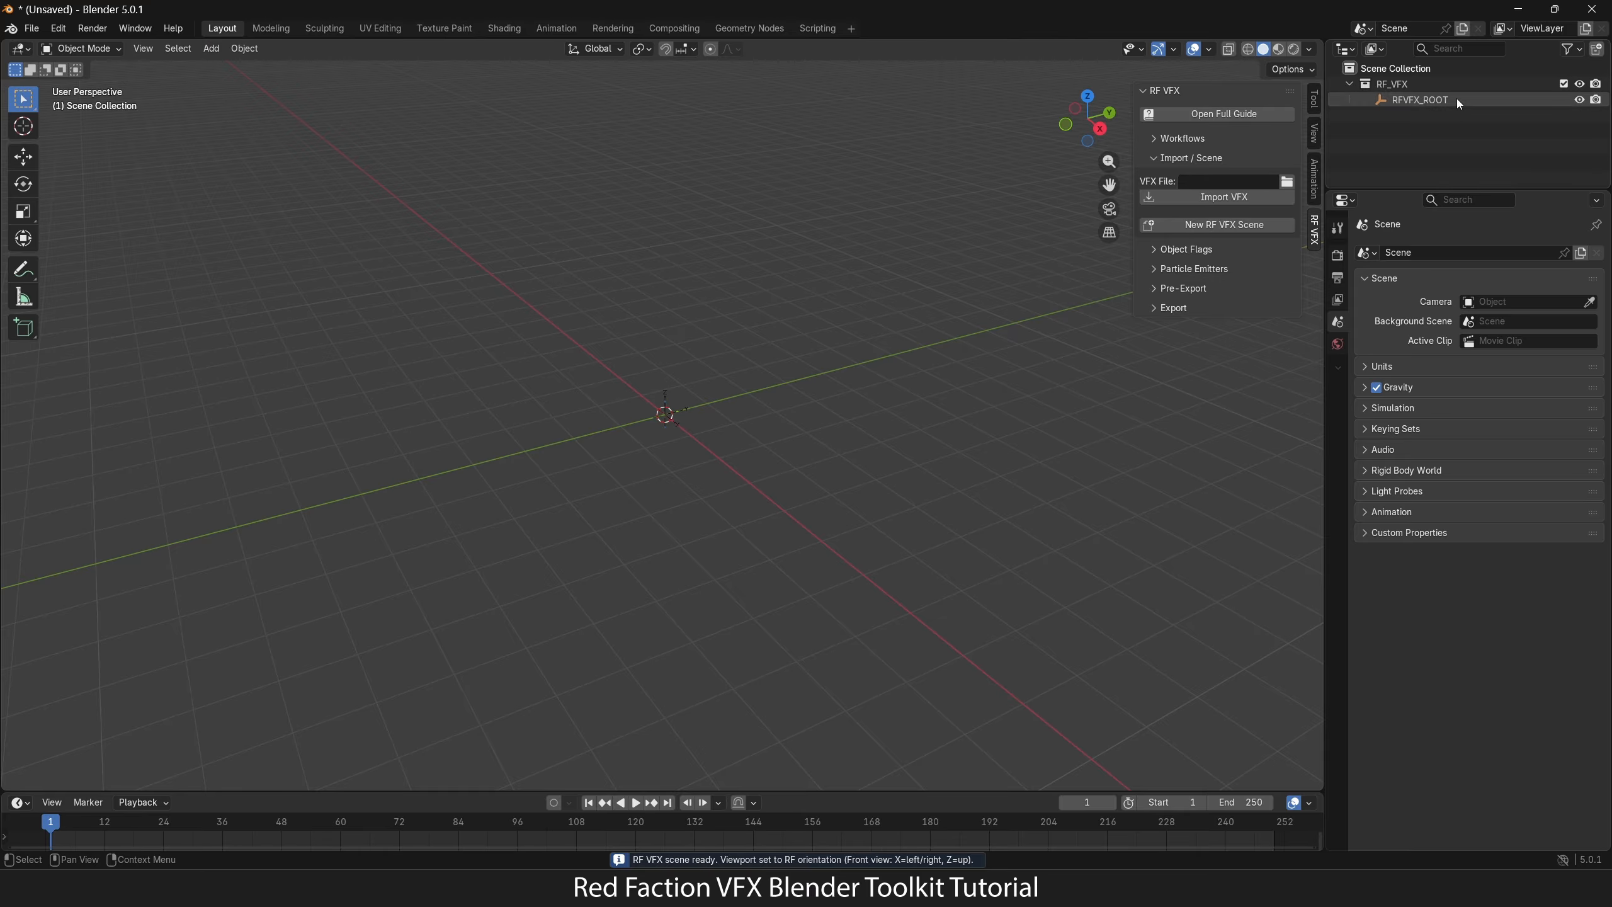
Step: Import the Wavefront model Anhk.obj from the Anhk folder into the scene
middle_drag(723, 302, 721, 371)
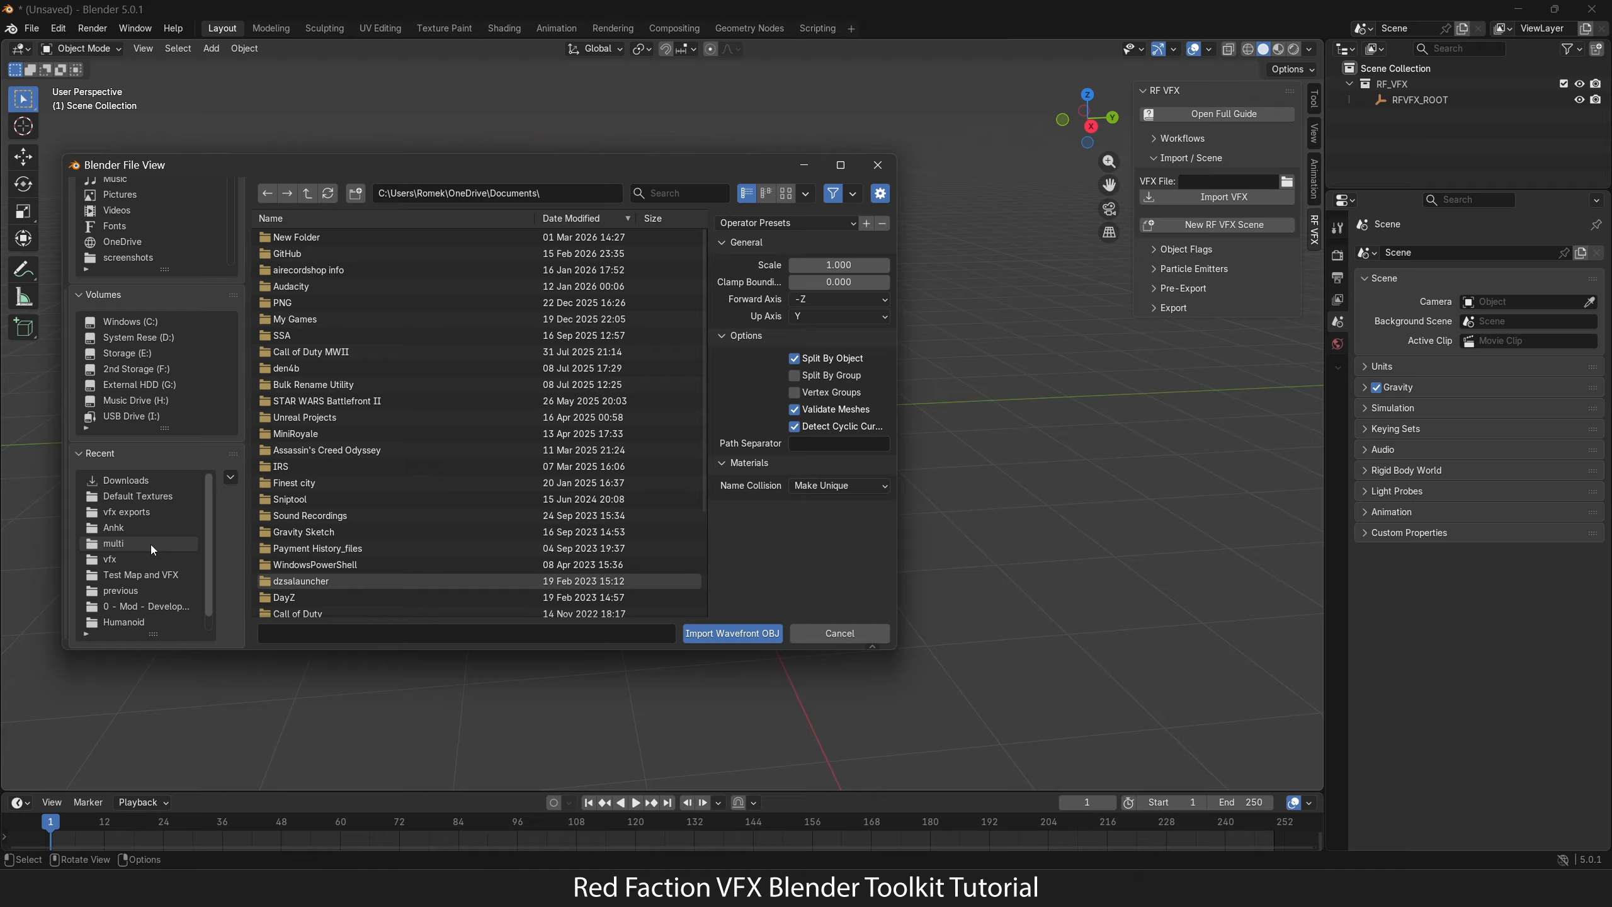
click(131, 531)
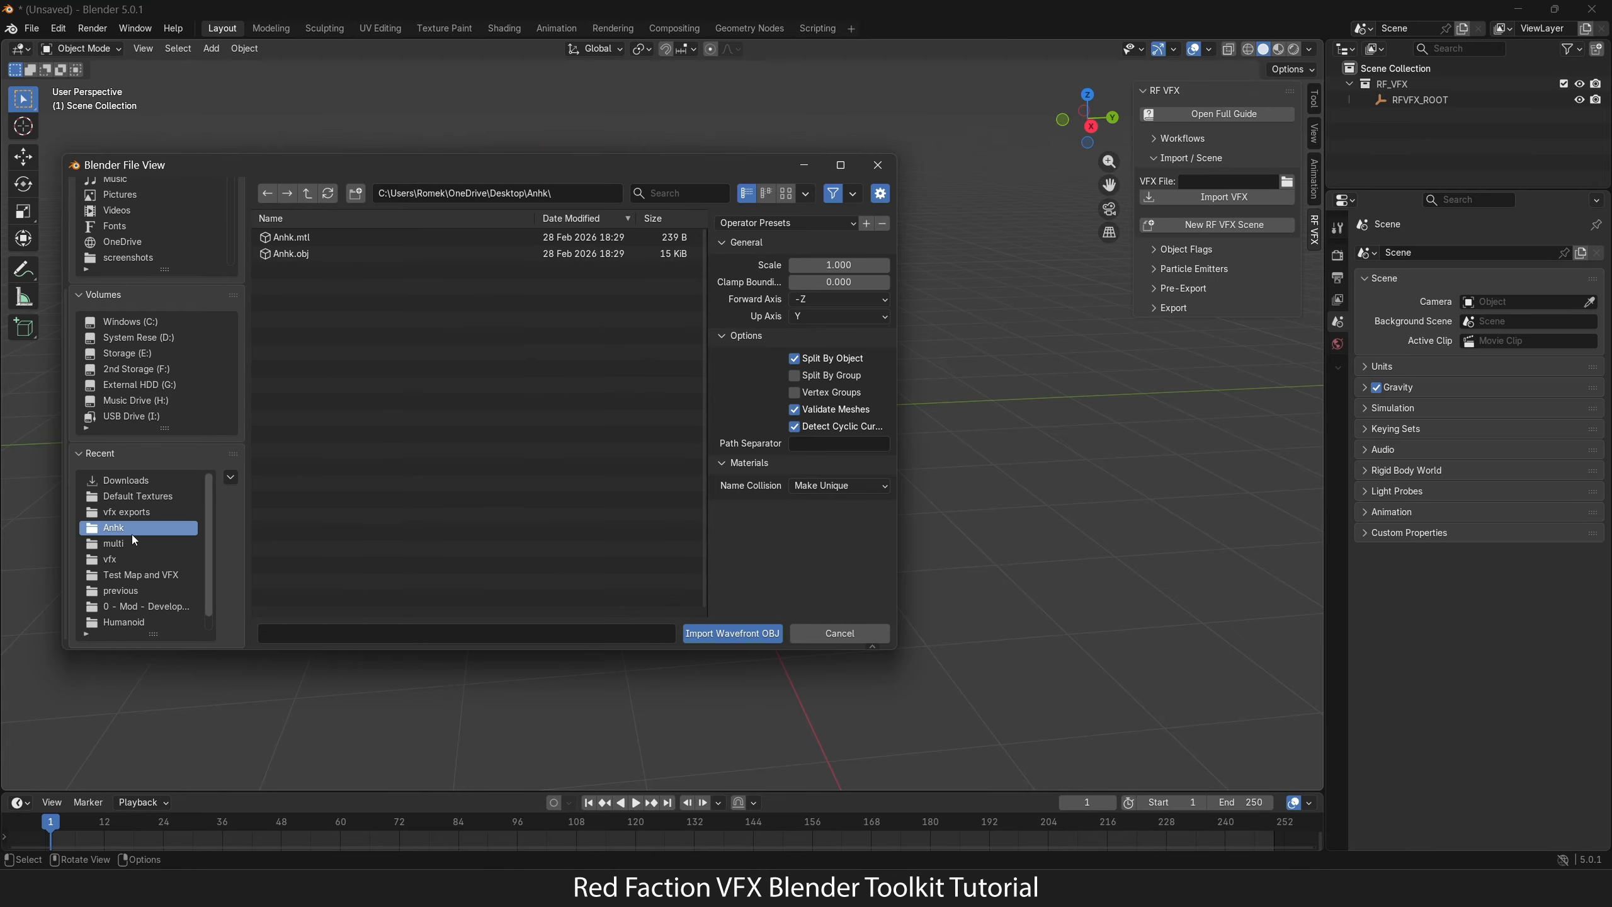
double_click(331, 253)
Step: Scale the imported ankh up to about 1.3 m tall and apply all its transforms
key(s)
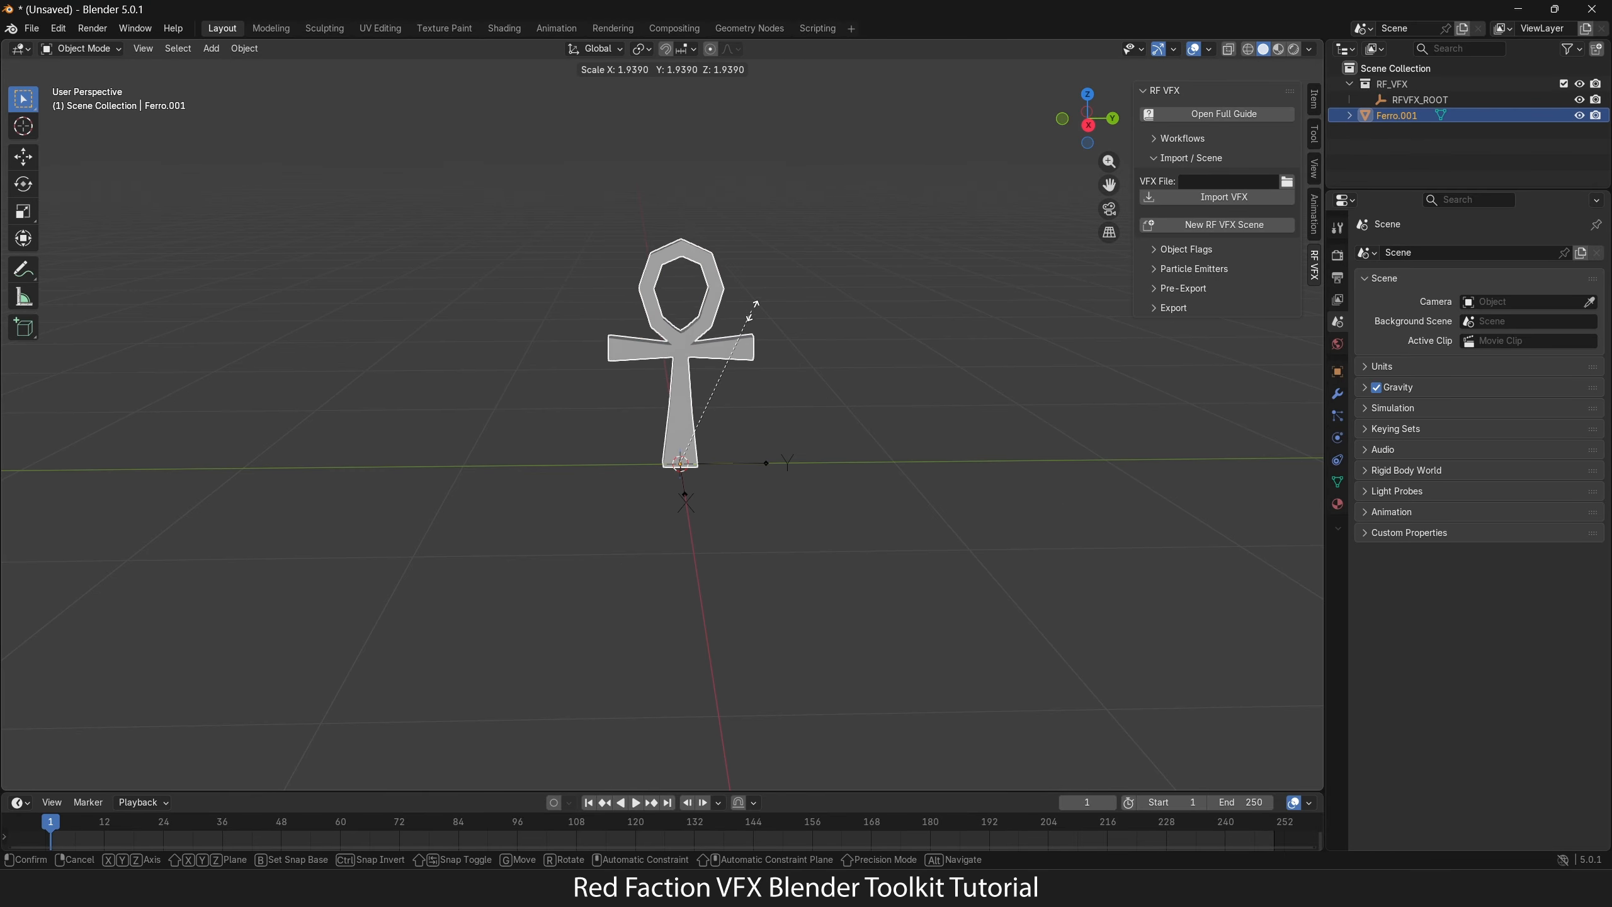
click(777, 267)
shift+middle_drag(779, 263, 773, 297)
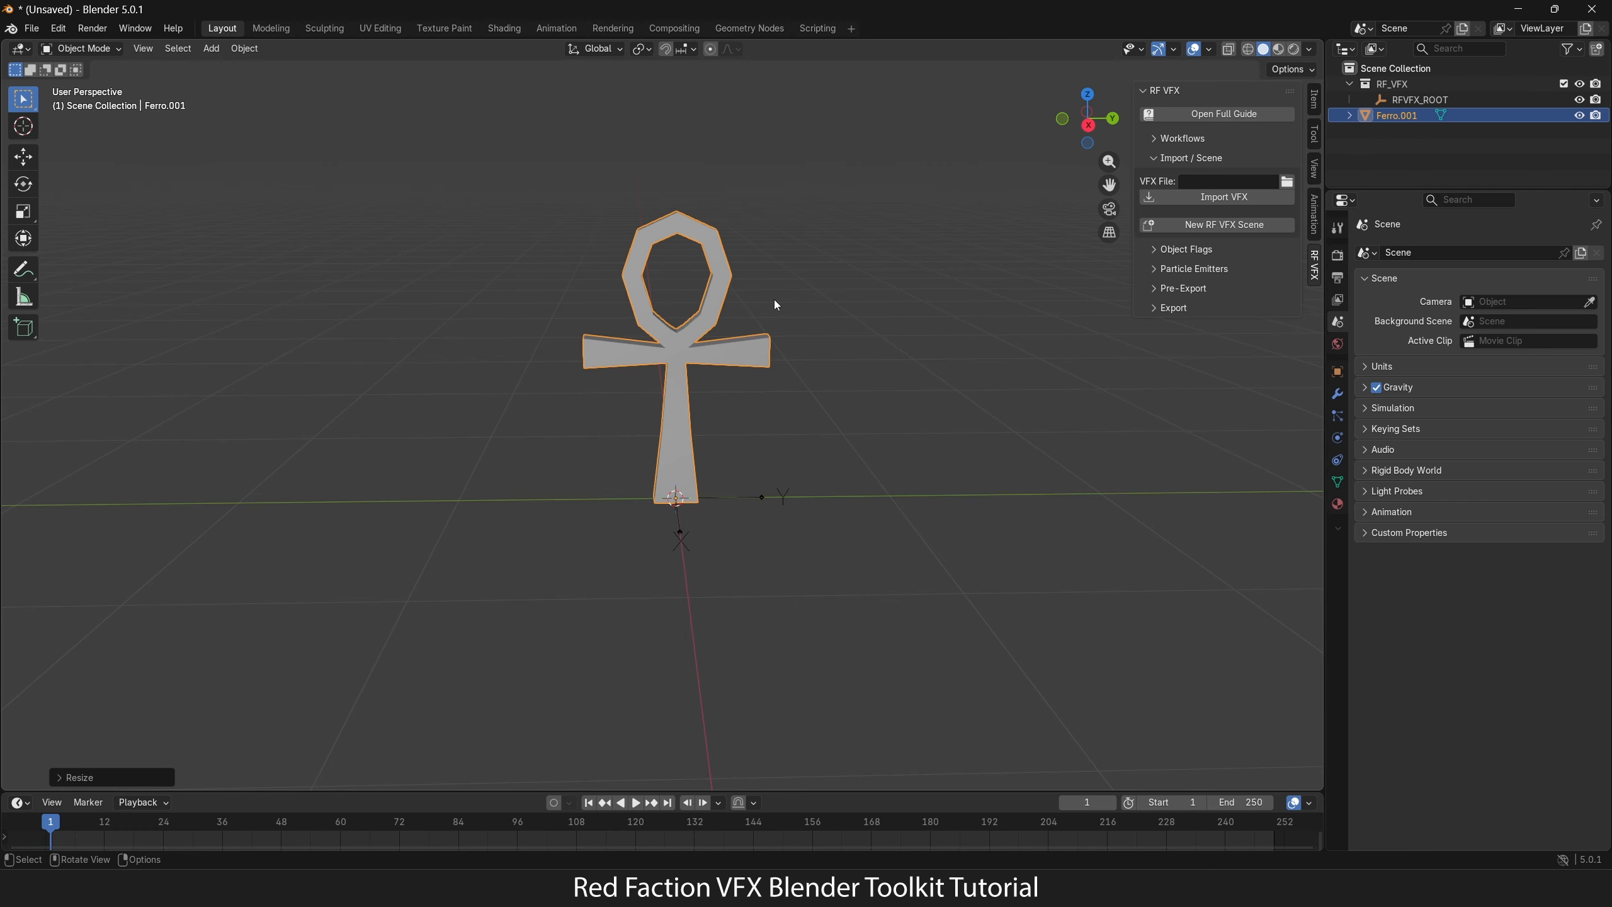
scroll(776, 304, up, 1)
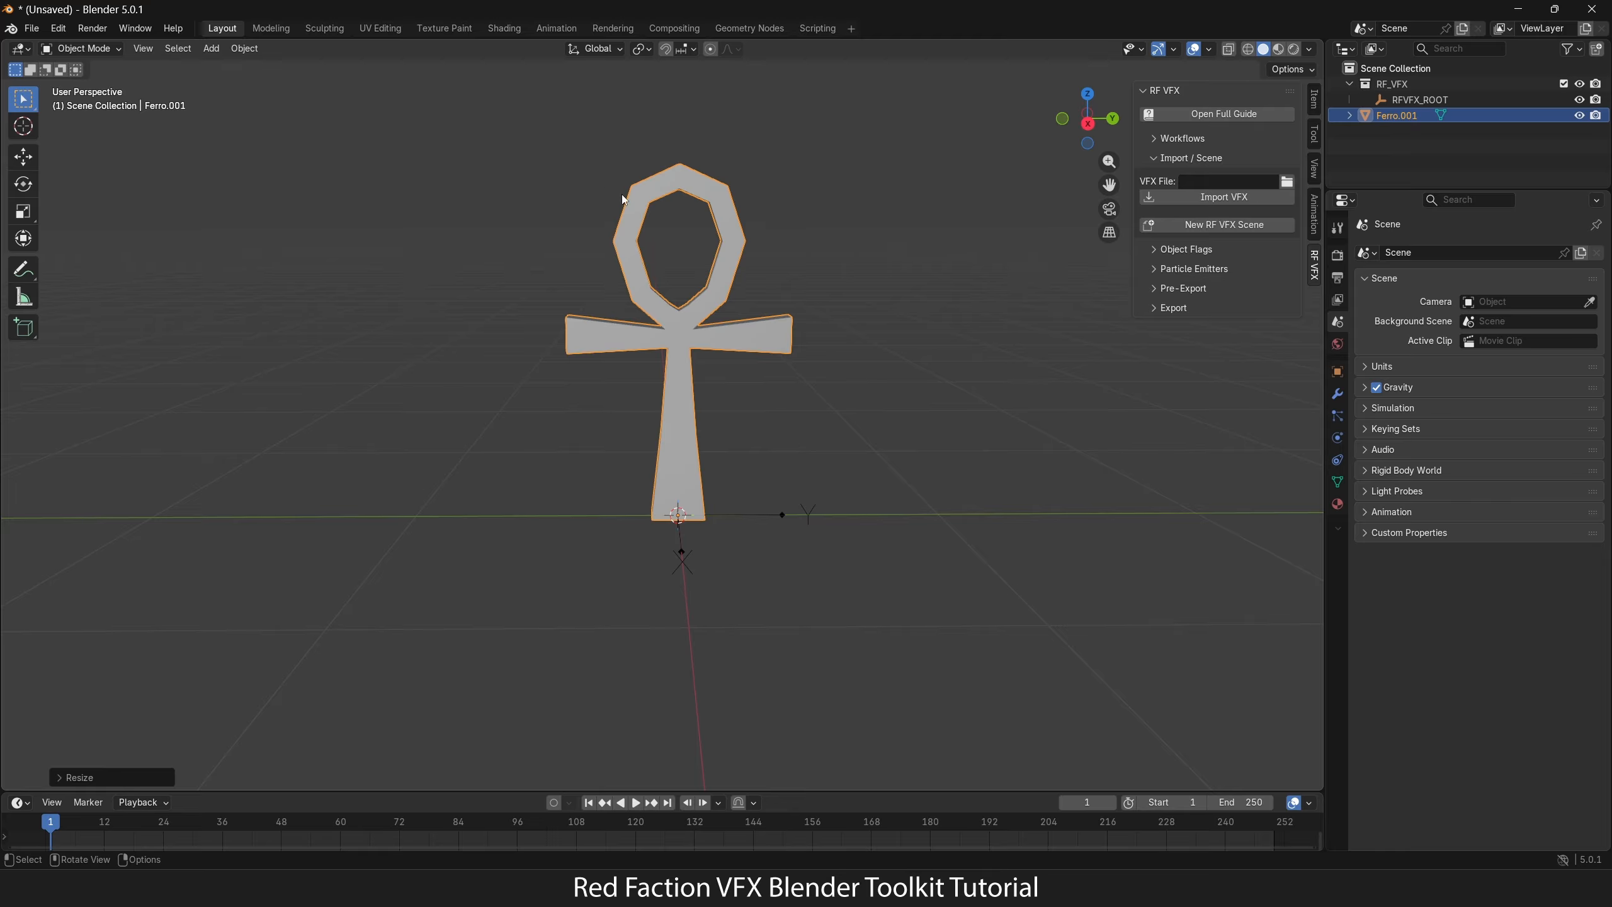
key(ctrl+a)
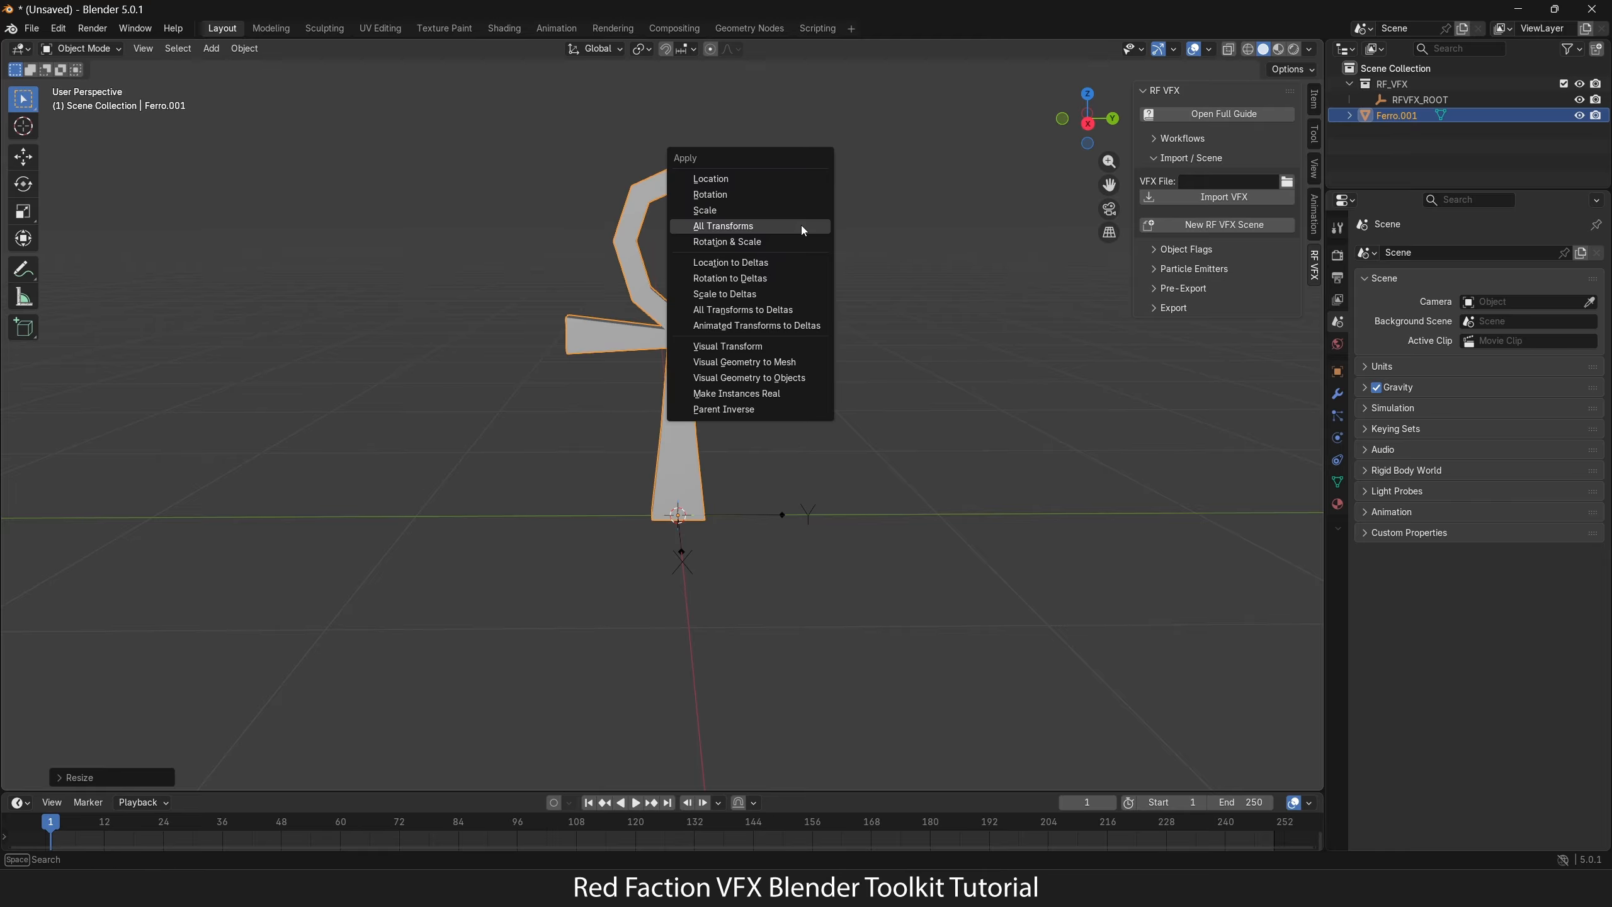
click(712, 228)
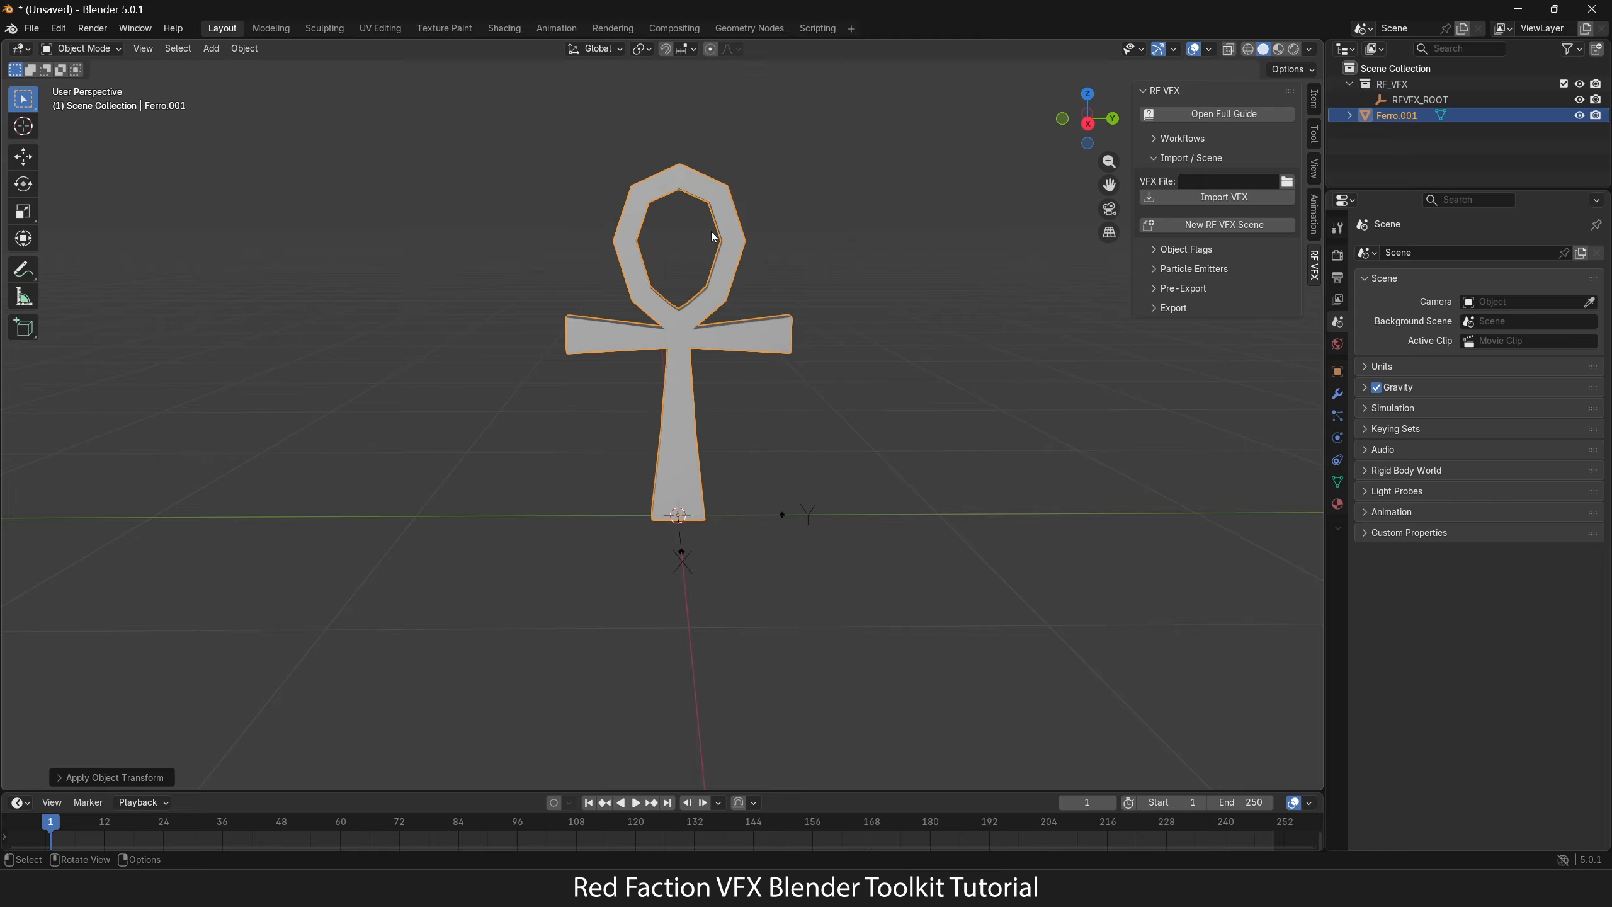
click(1316, 101)
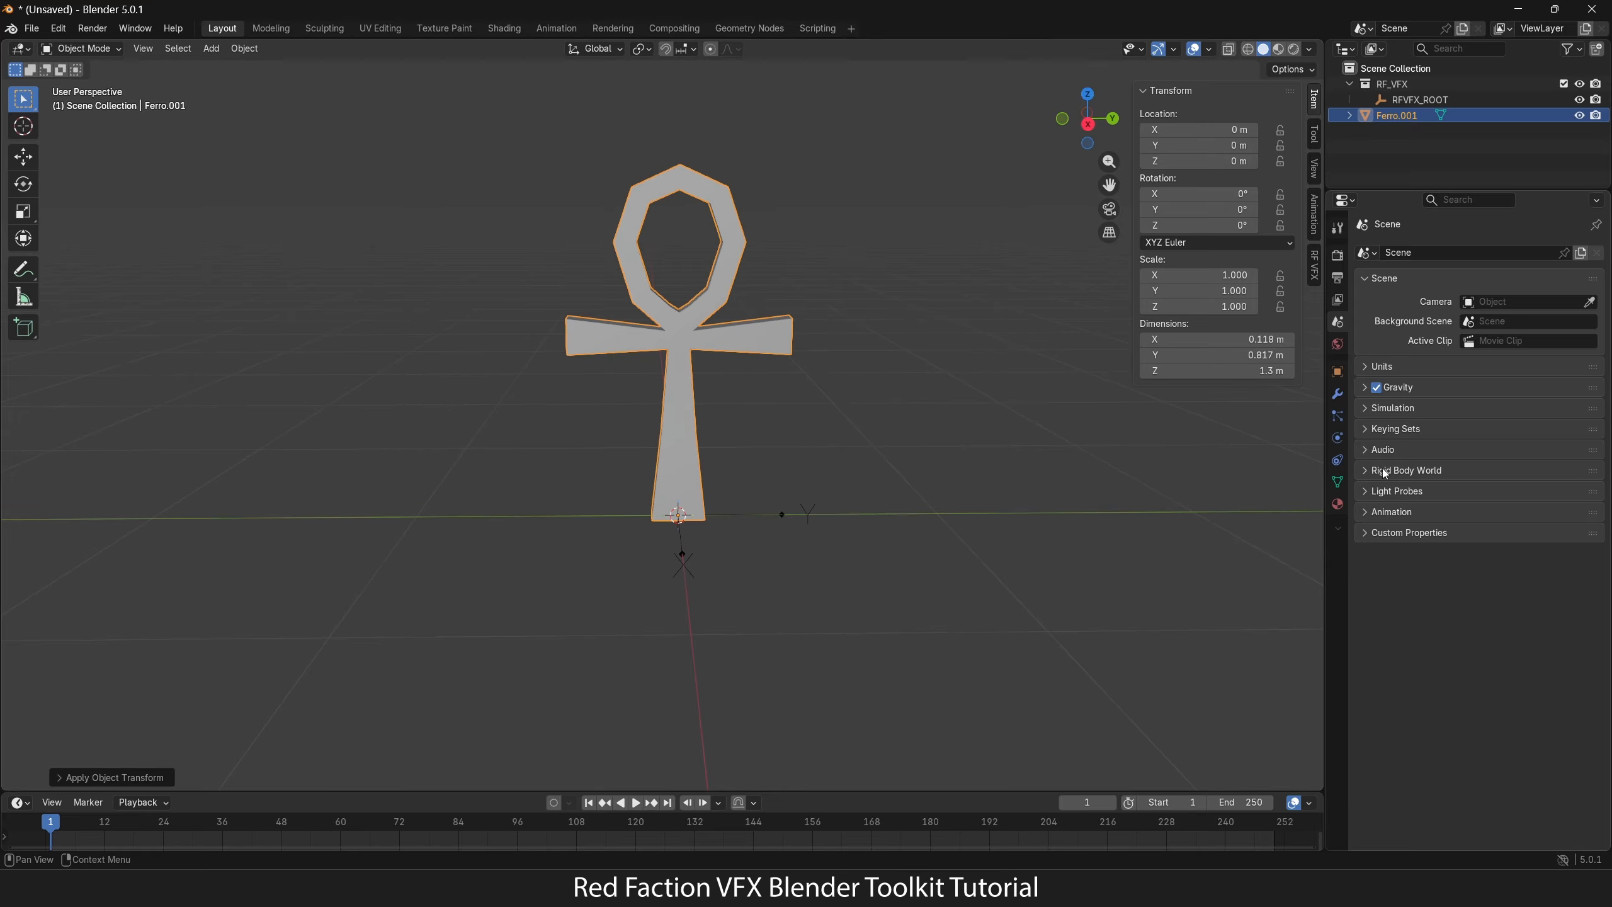
Step: Replace the ankh material's base color image with comfychair1.tga from Default Textures and display the viewport in Material Preview shading
click(1338, 504)
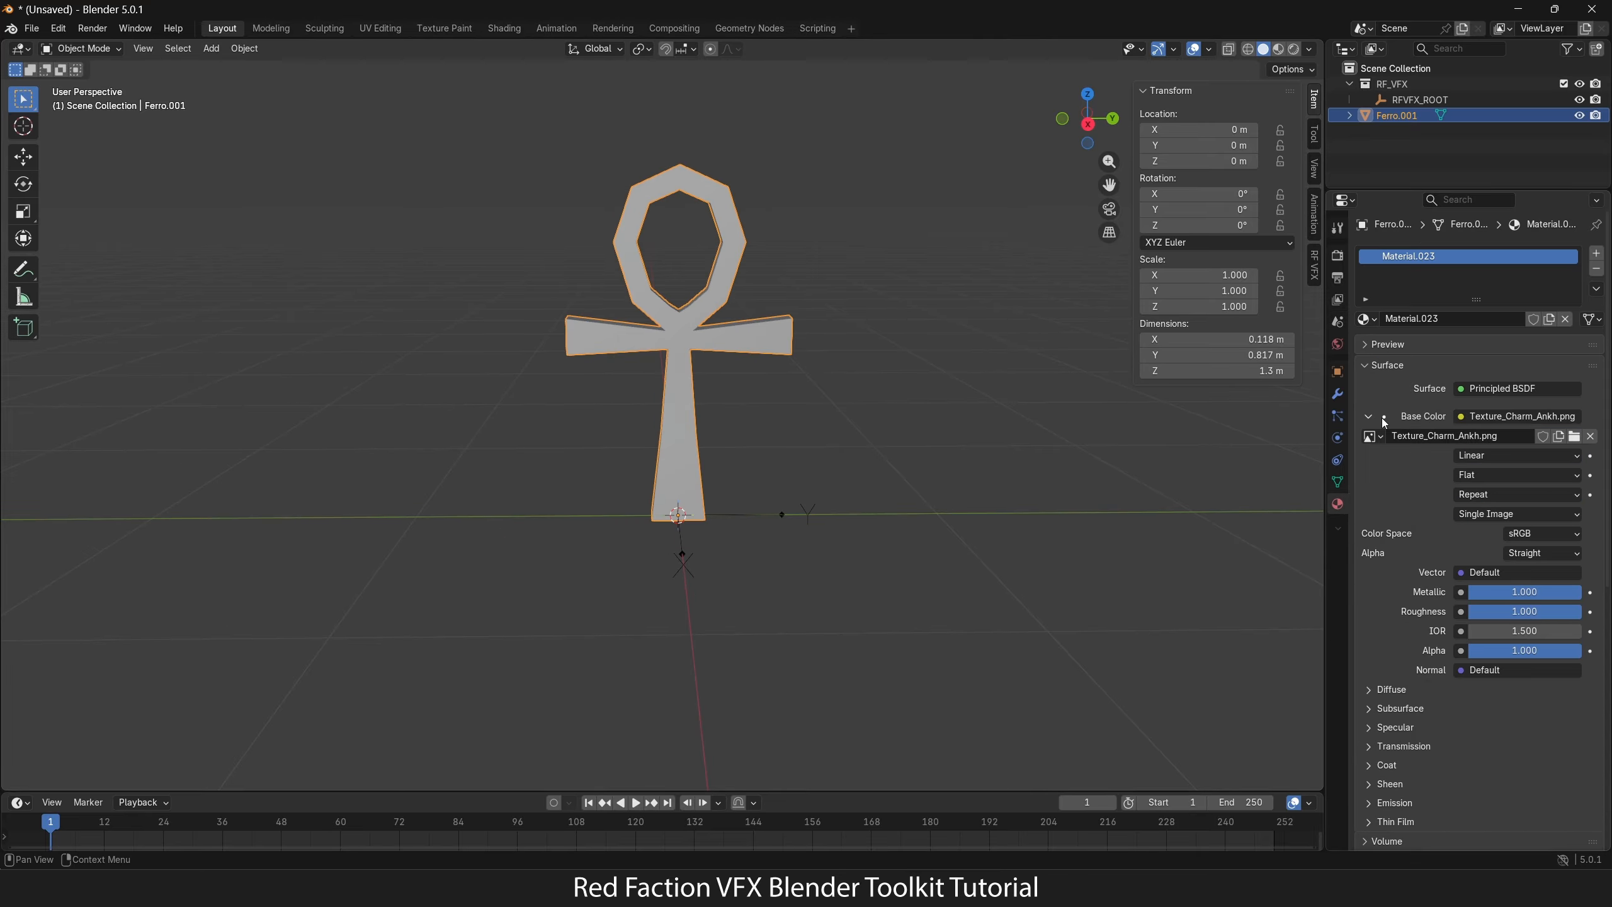
click(1572, 436)
scroll(577, 371, down, 15)
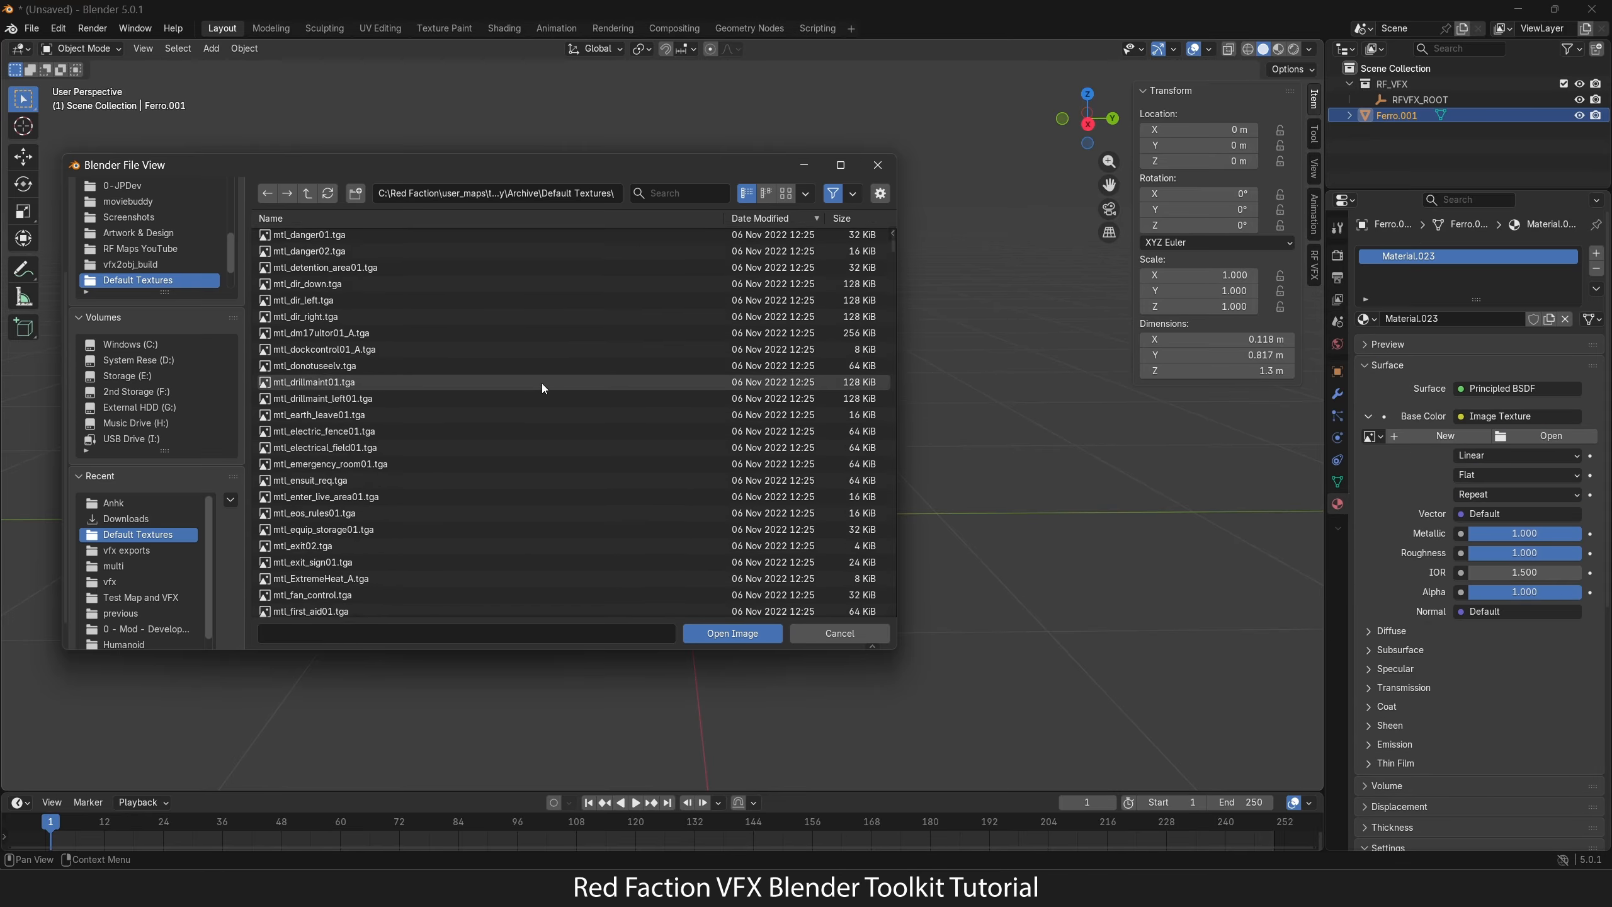
scroll(516, 373, down, 15)
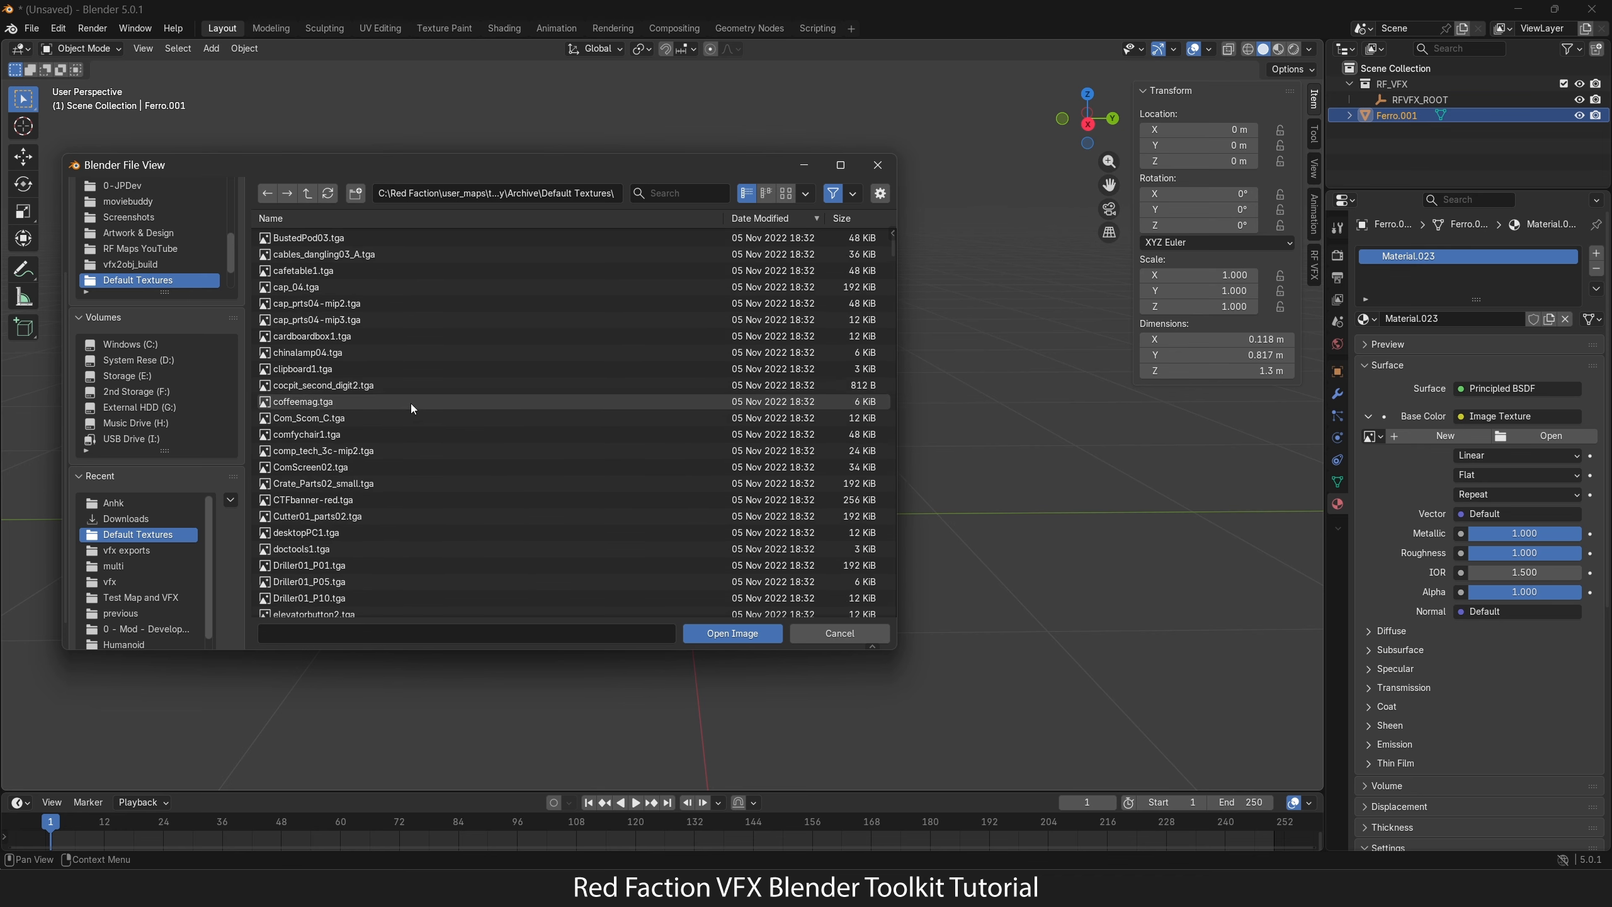
click(265, 437)
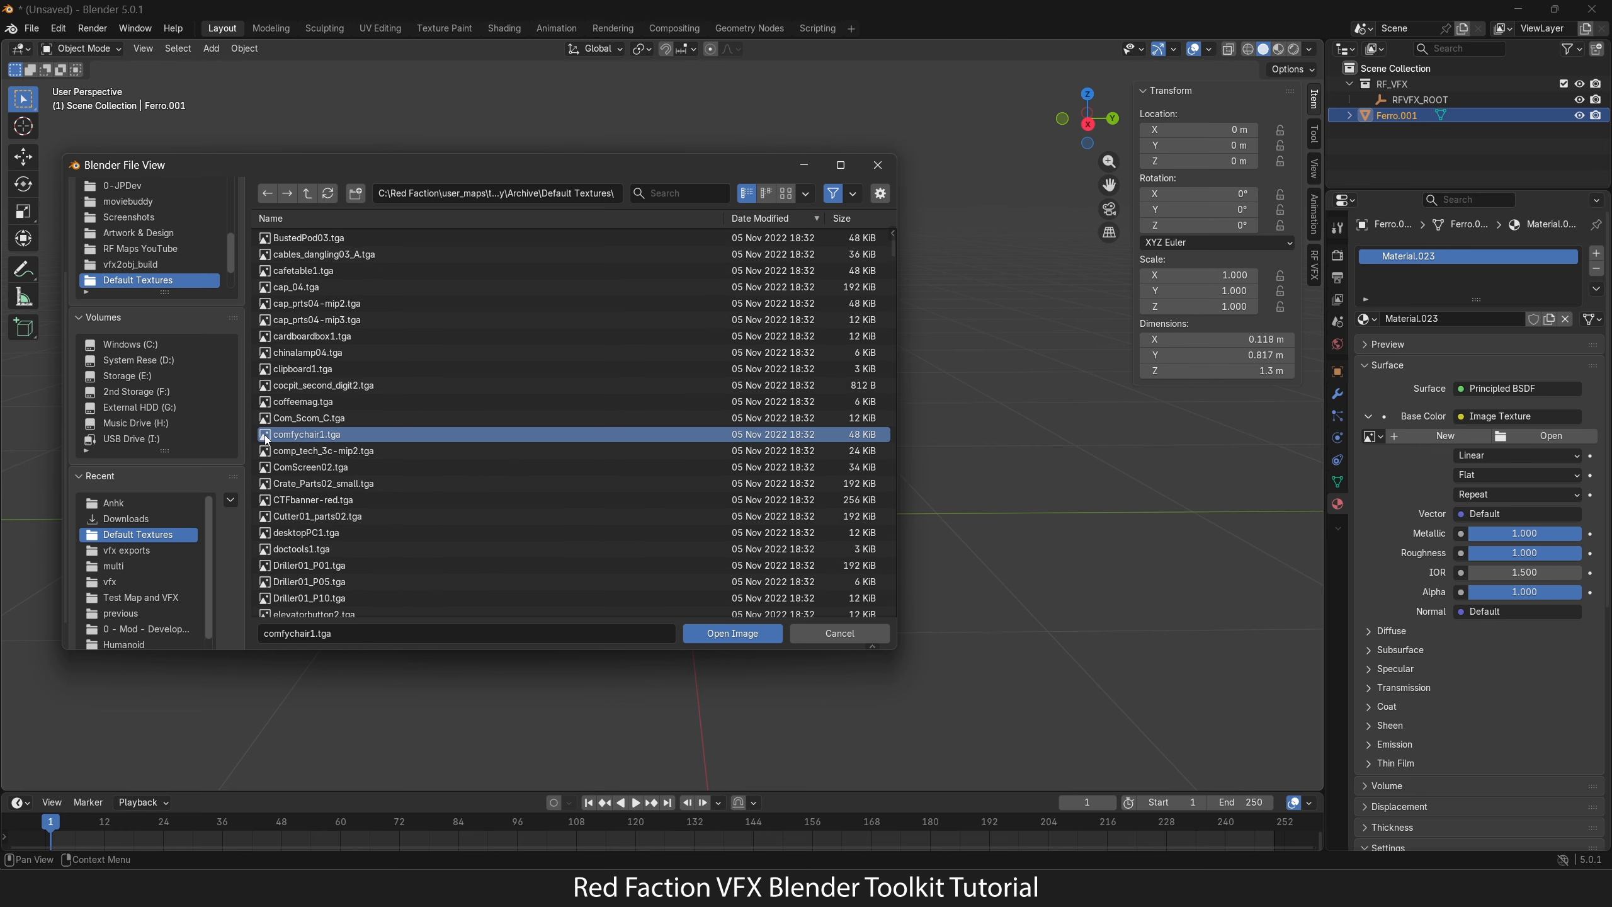
click(730, 630)
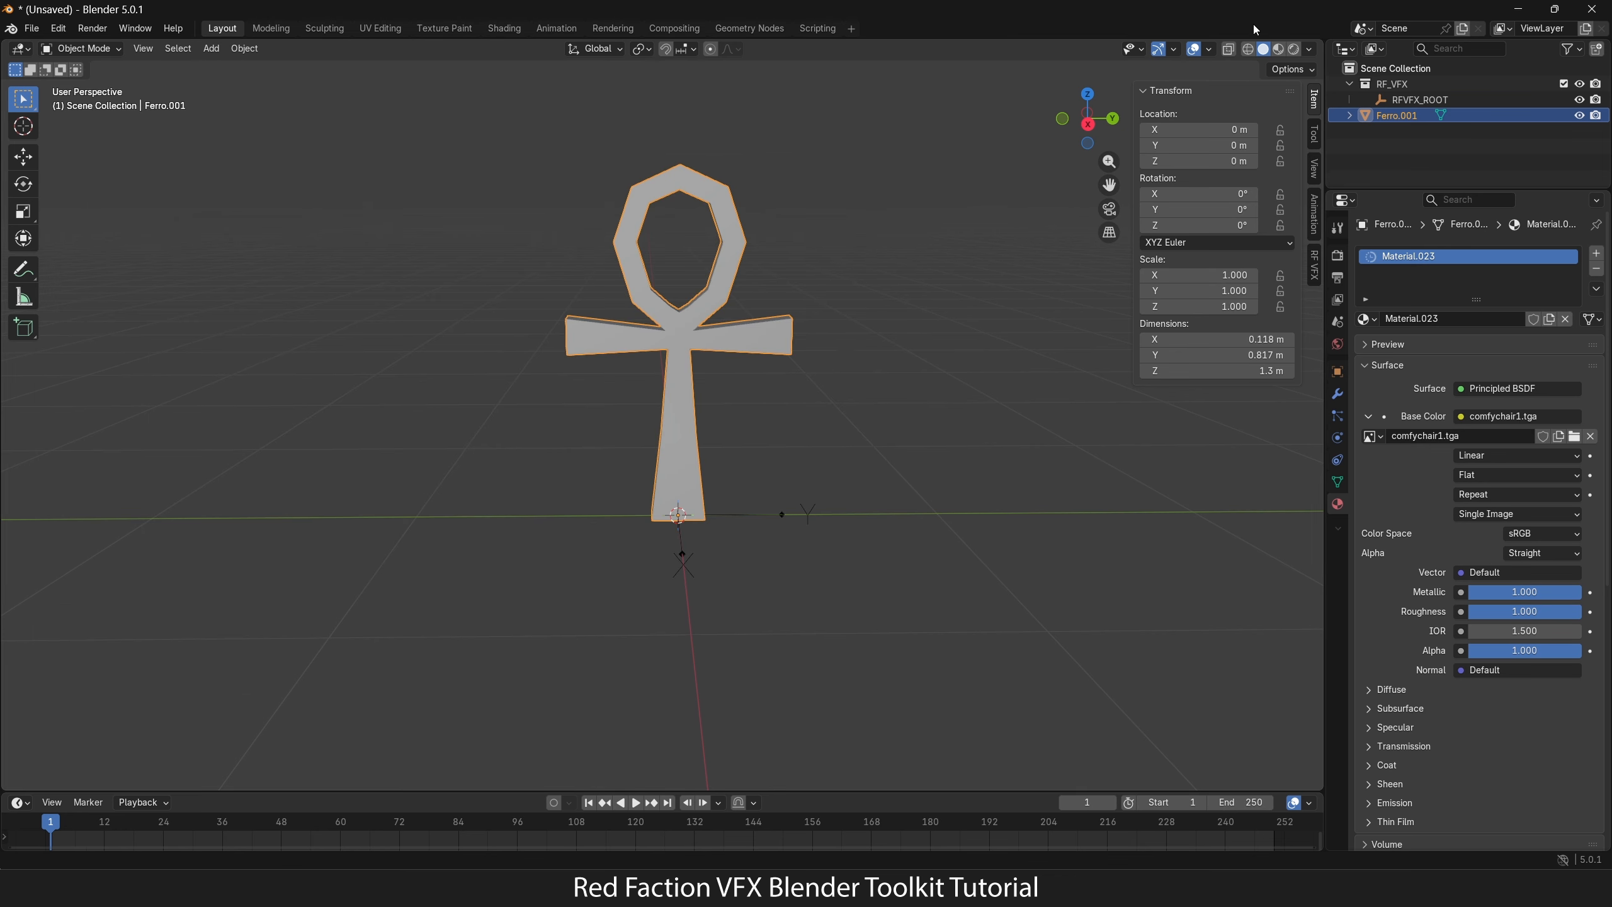
click(1278, 50)
middle_drag(731, 317, 734, 353)
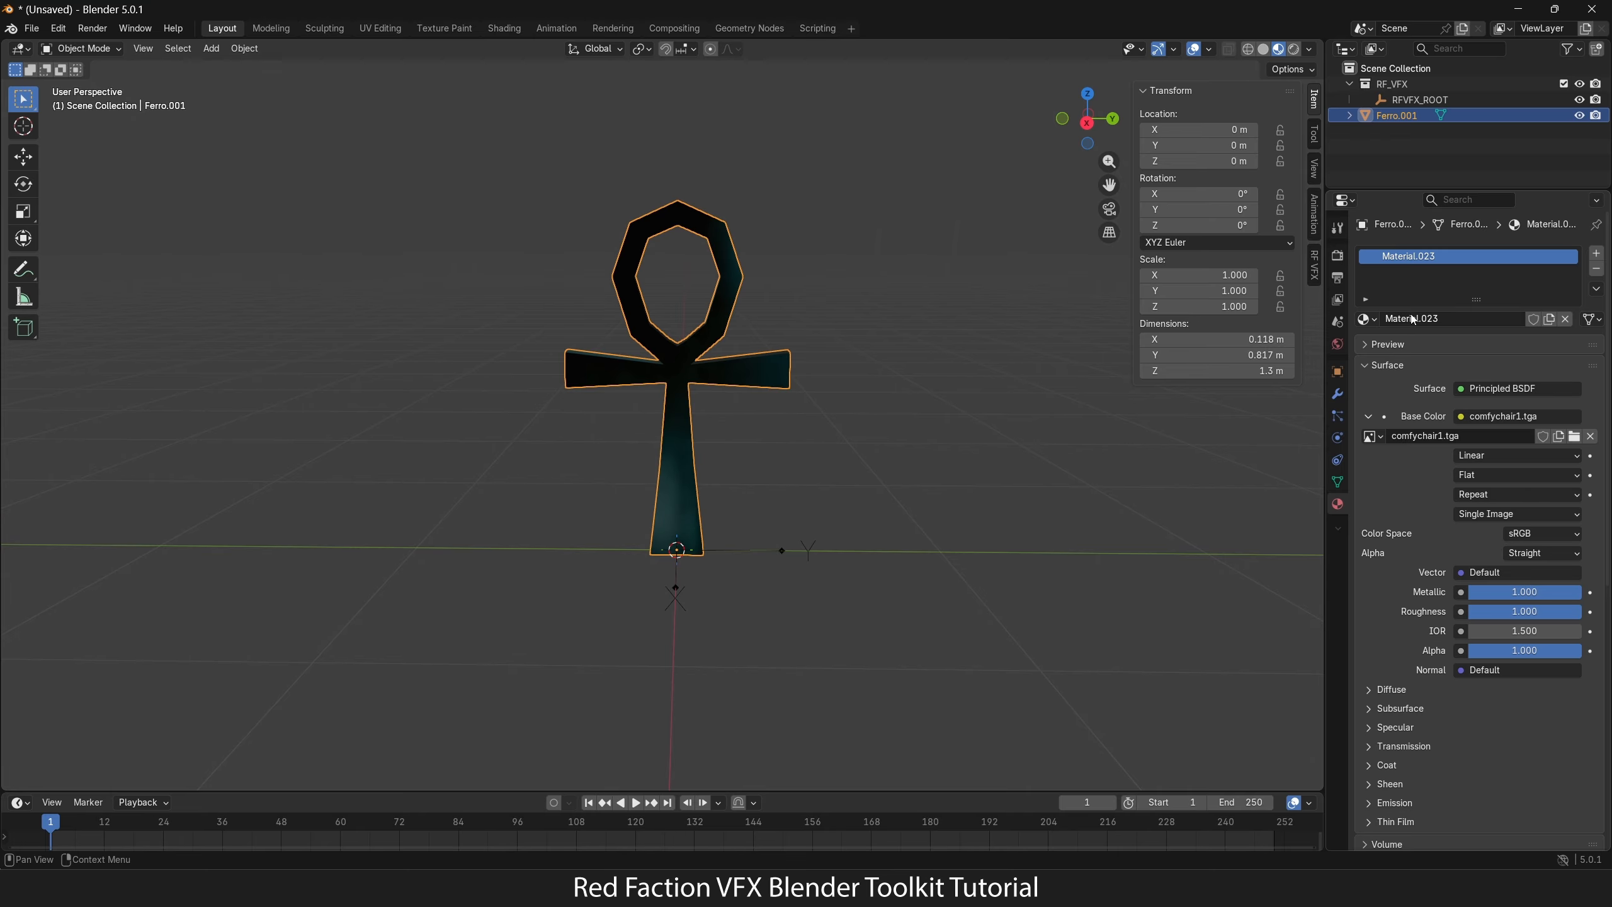
Step: Parent the imported mesh to RFVFX_ROOT in the RF_VFX collection and rename it ankh
click(1313, 265)
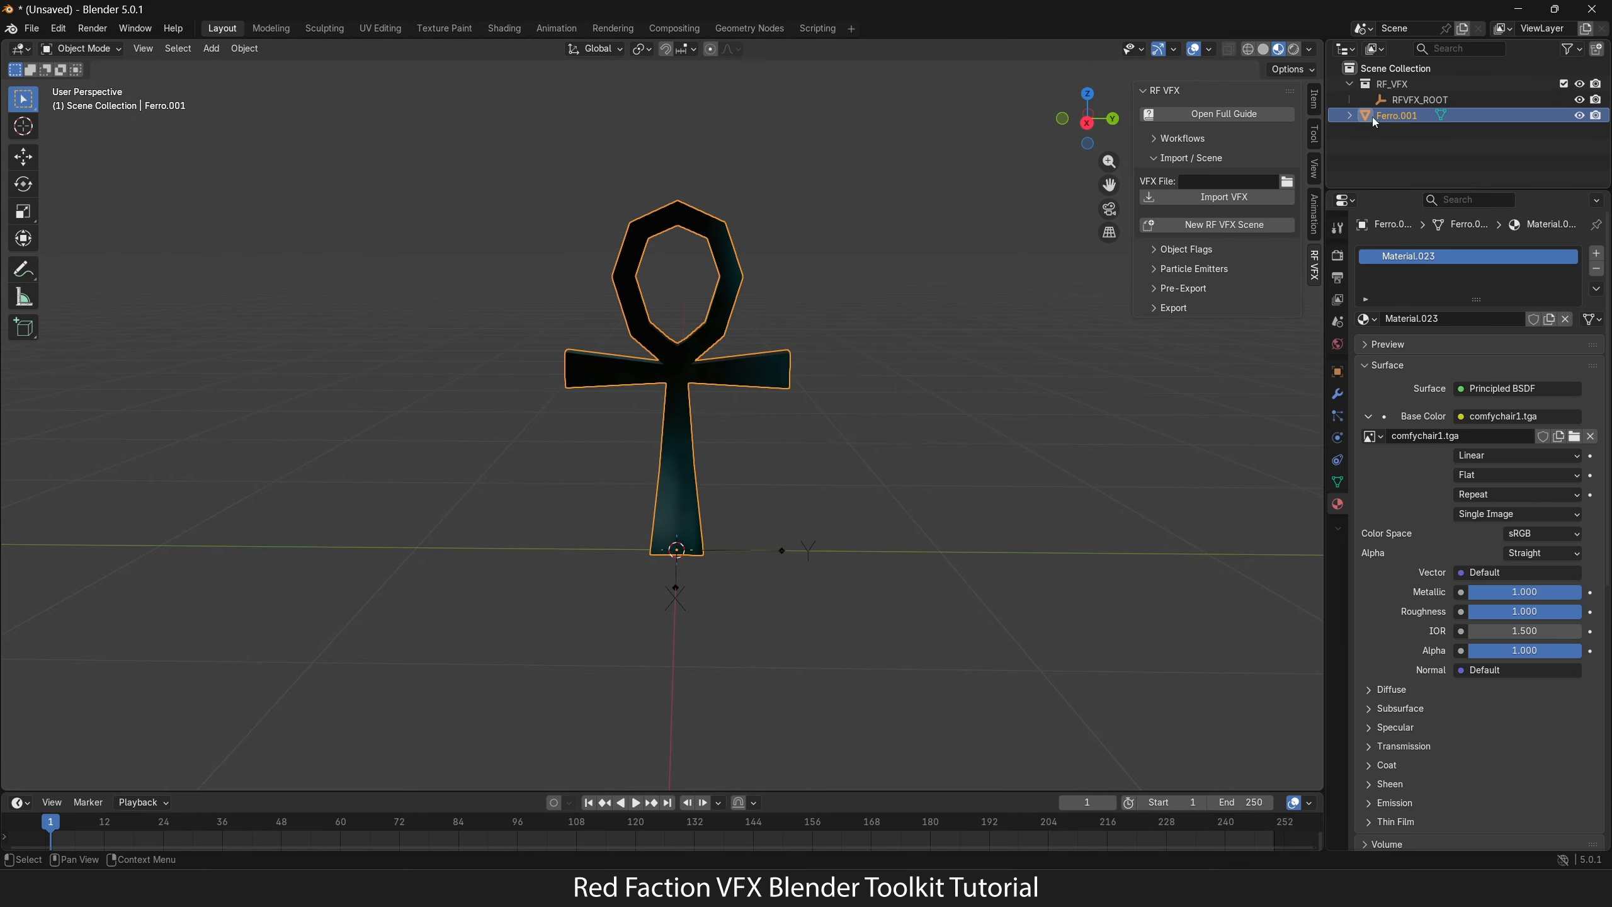
mouse_move(1373, 117)
mouse_down()
mouse_move(1425, 104)
mouse_move(1392, 110)
mouse_up()
double_click(1424, 116)
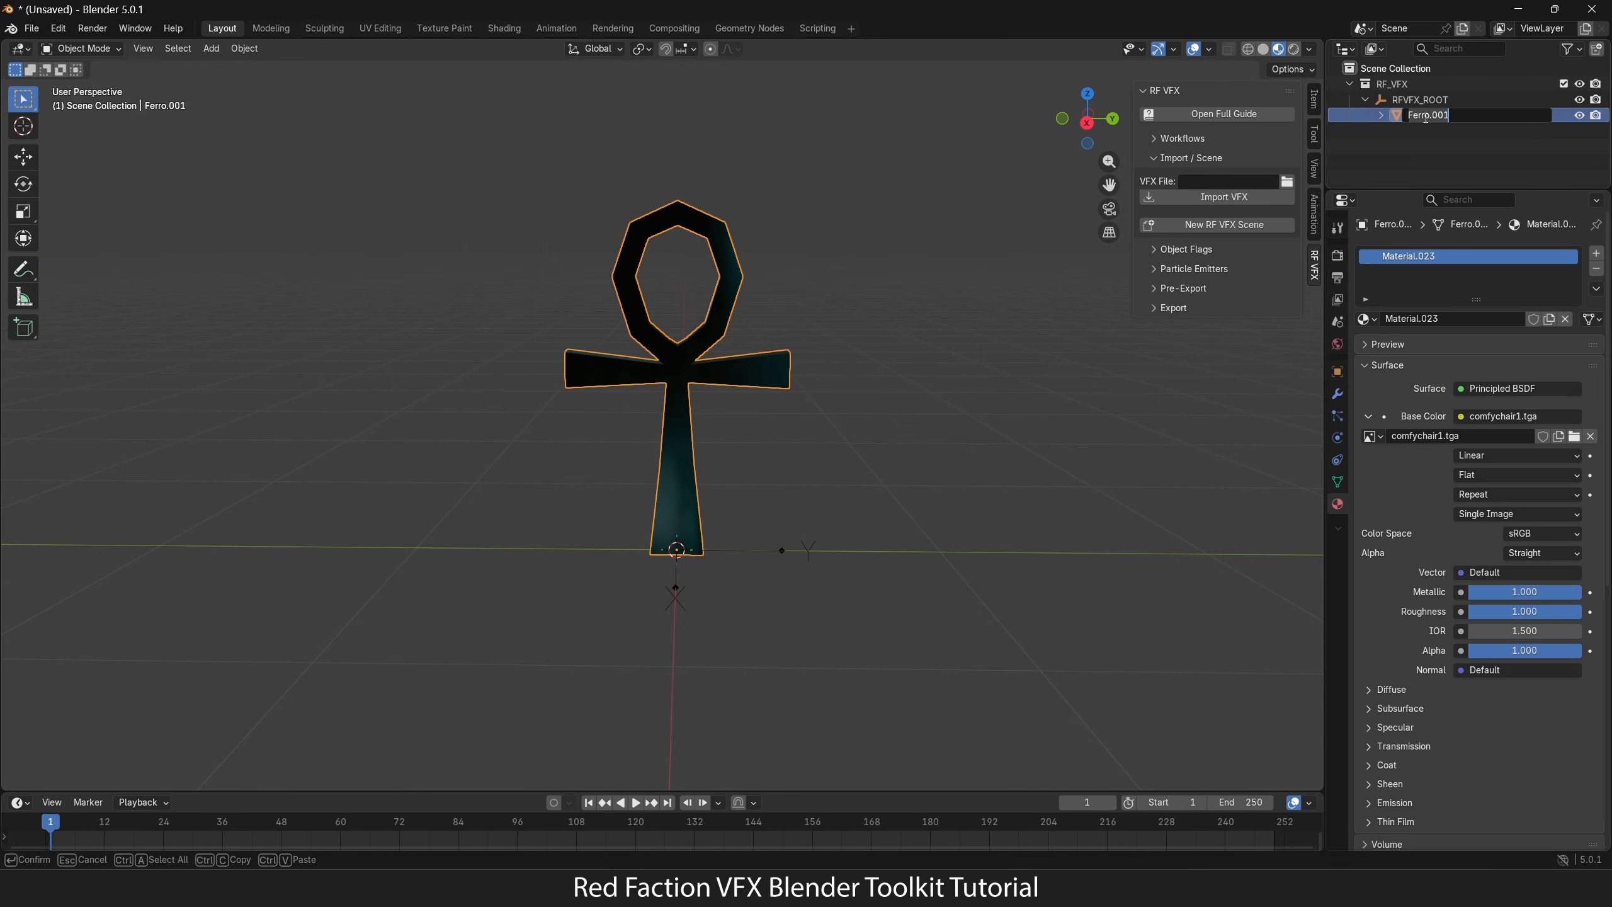
text(ankh)
key(Return)
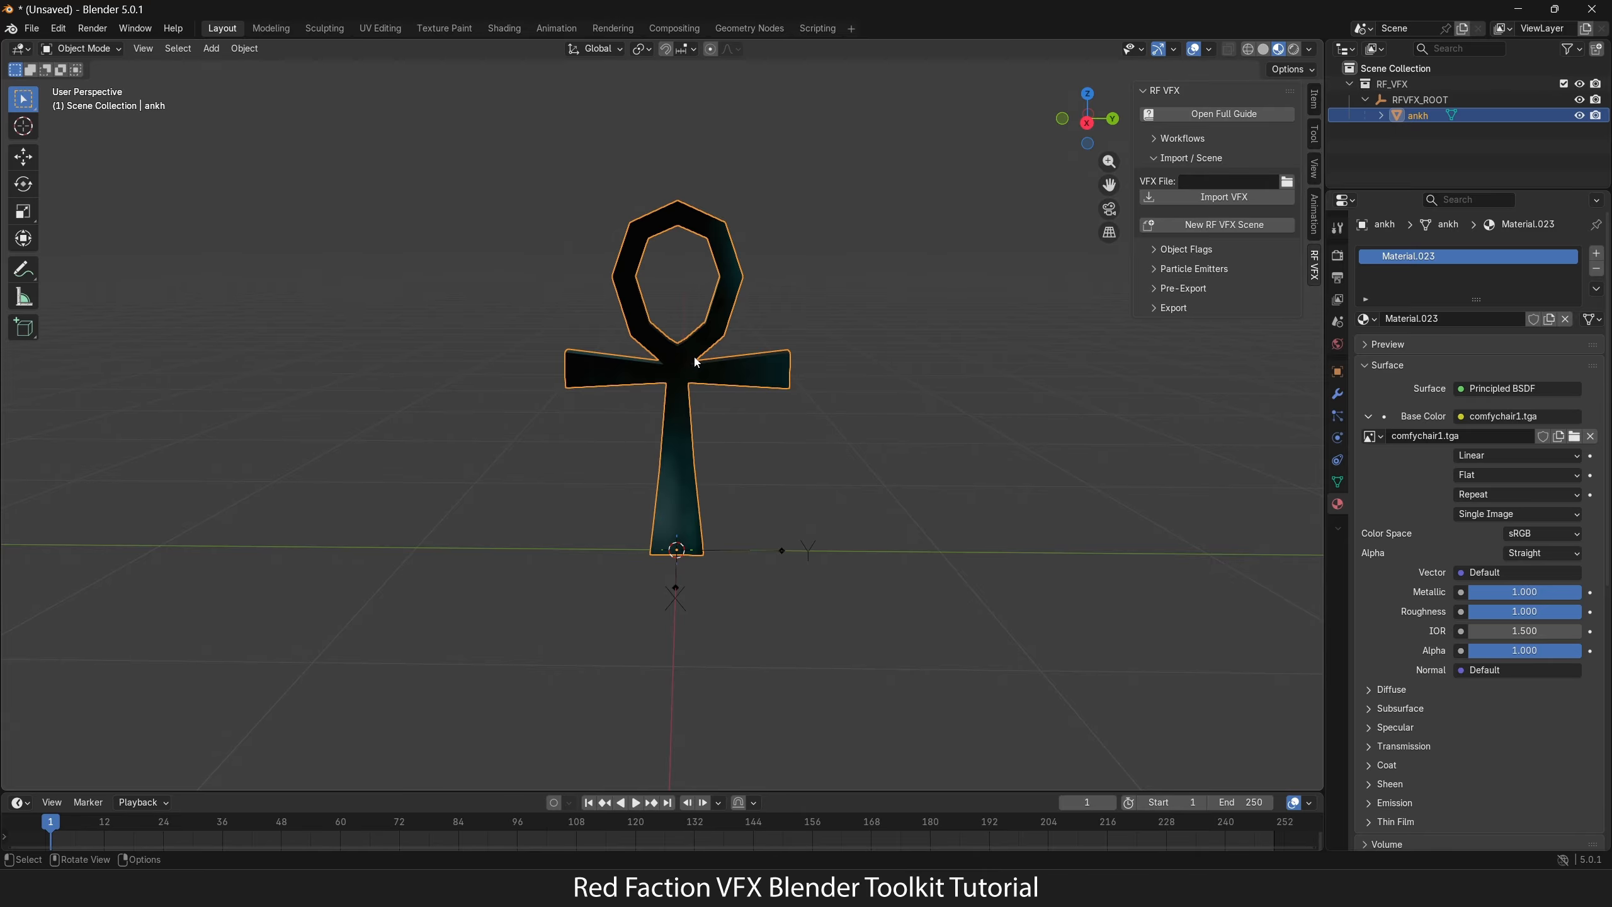
Step: Add a Basis shape key and a second shape key relative to it on the ankh mesh
mouse_move(697, 362)
middle_down()
mouse_move(856, 335)
mouse_move(698, 346)
middle_up()
click(1337, 483)
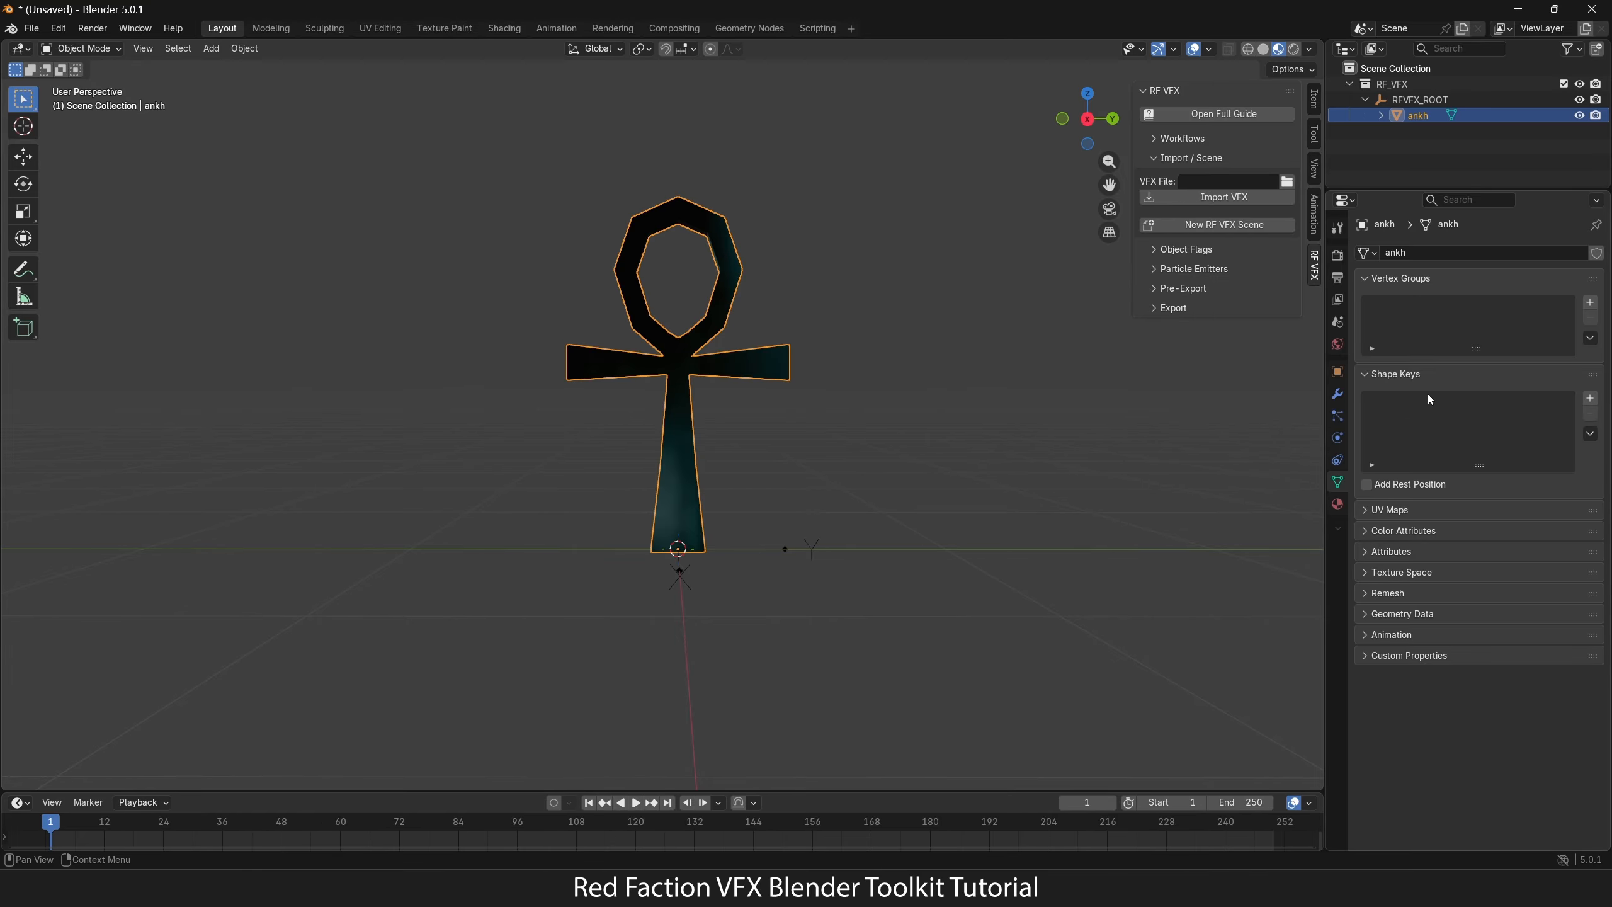
click(1157, 289)
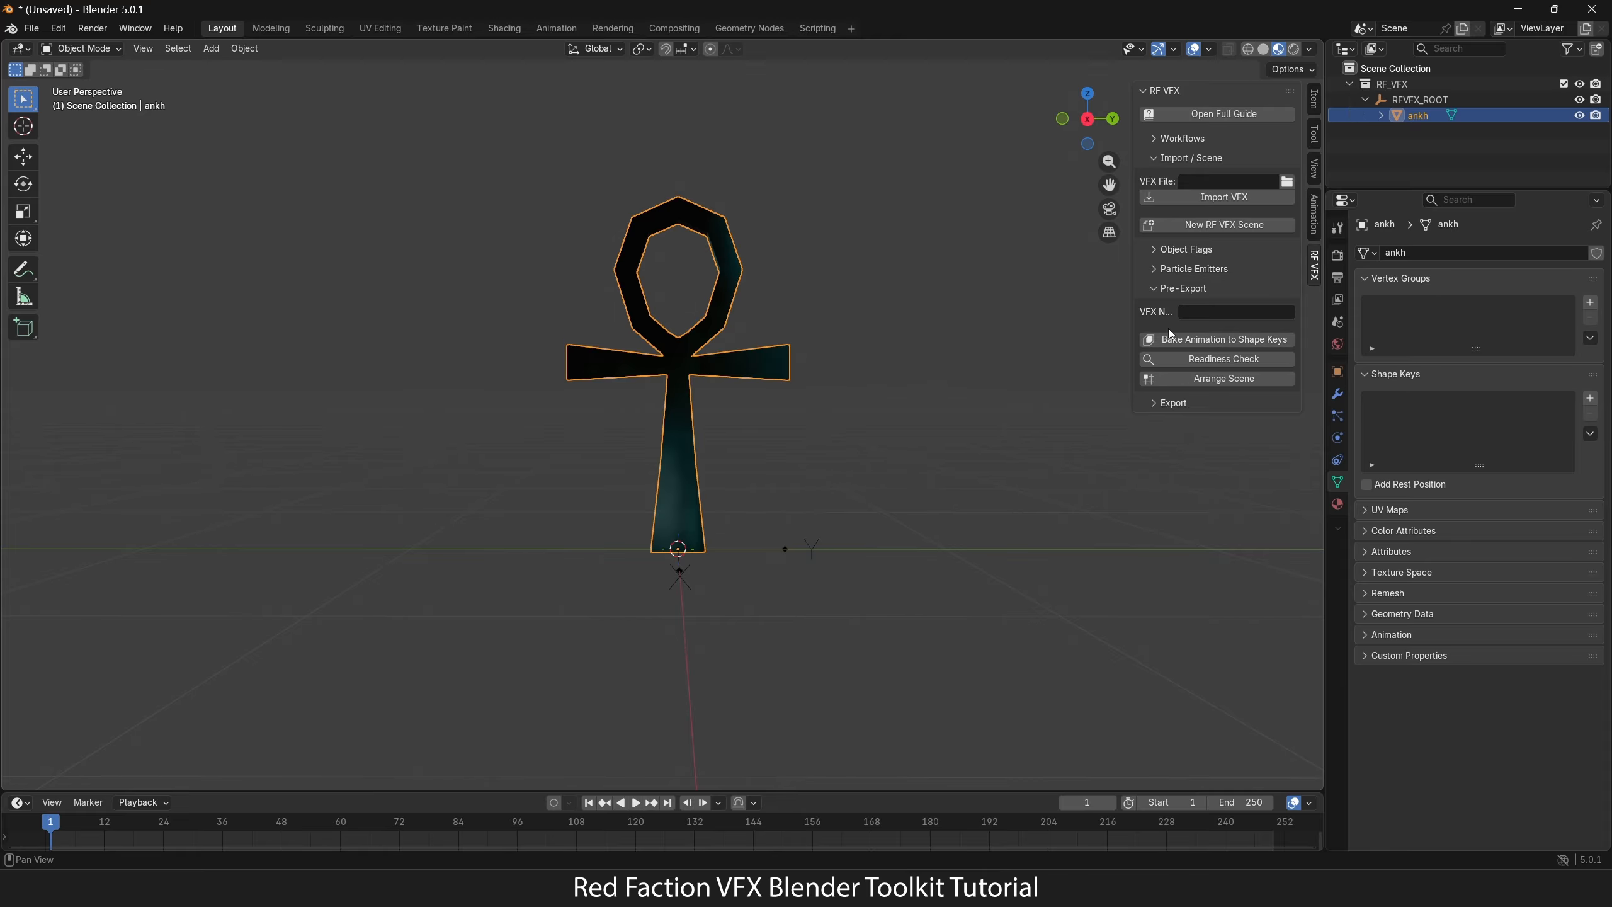
click(1161, 289)
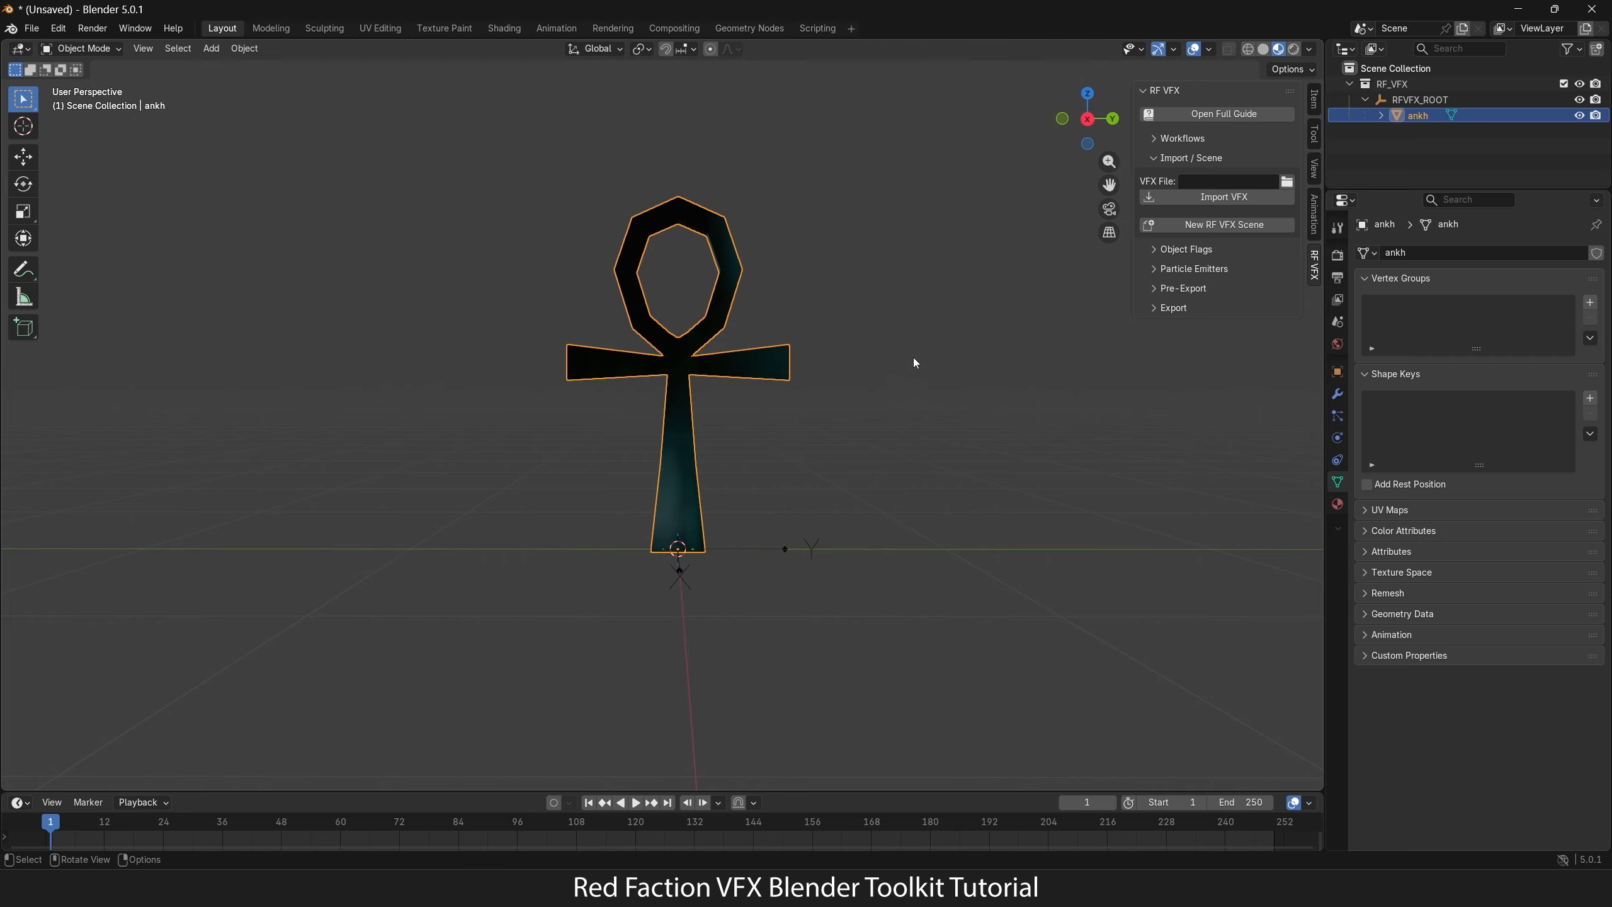
middle_drag(766, 363, 733, 400)
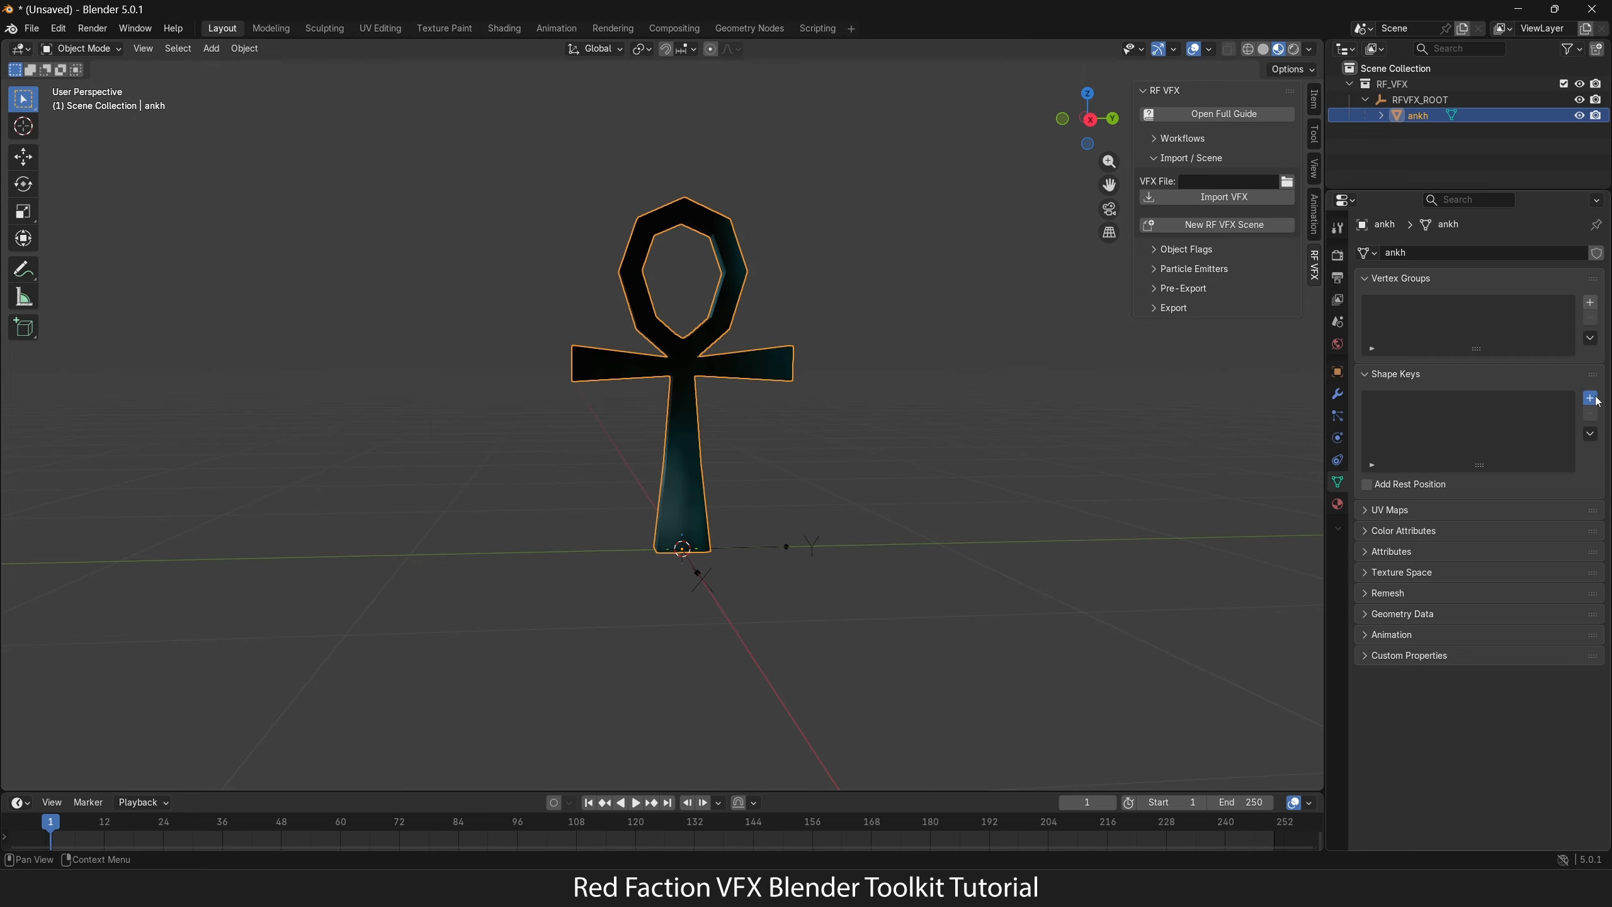
click(1591, 398)
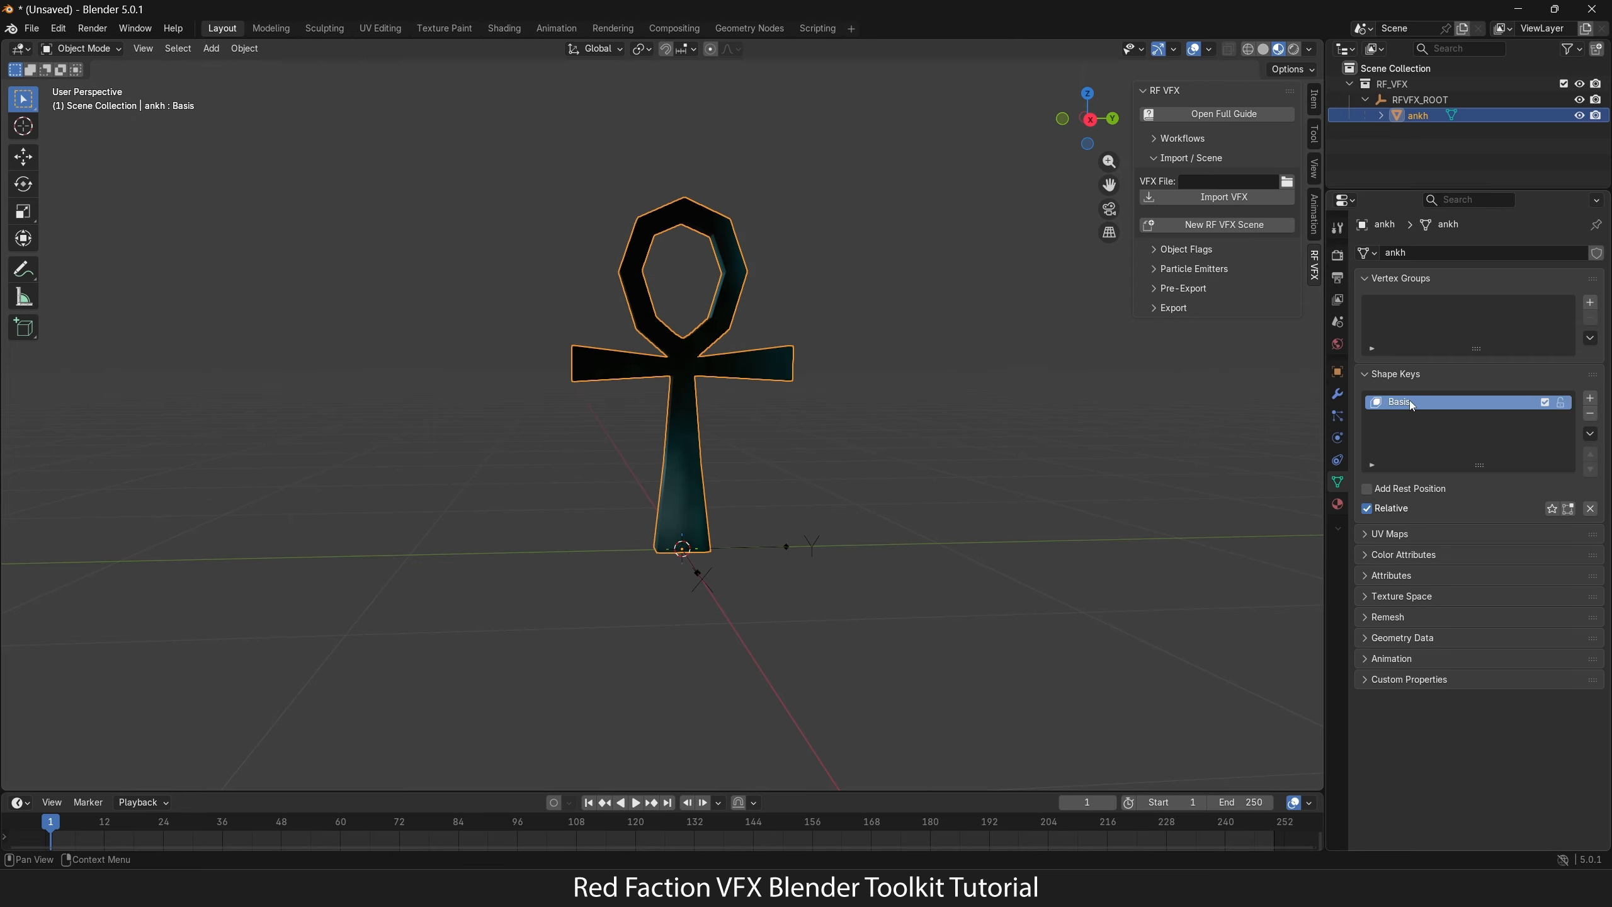
middle_drag(853, 391, 828, 367)
click(1591, 398)
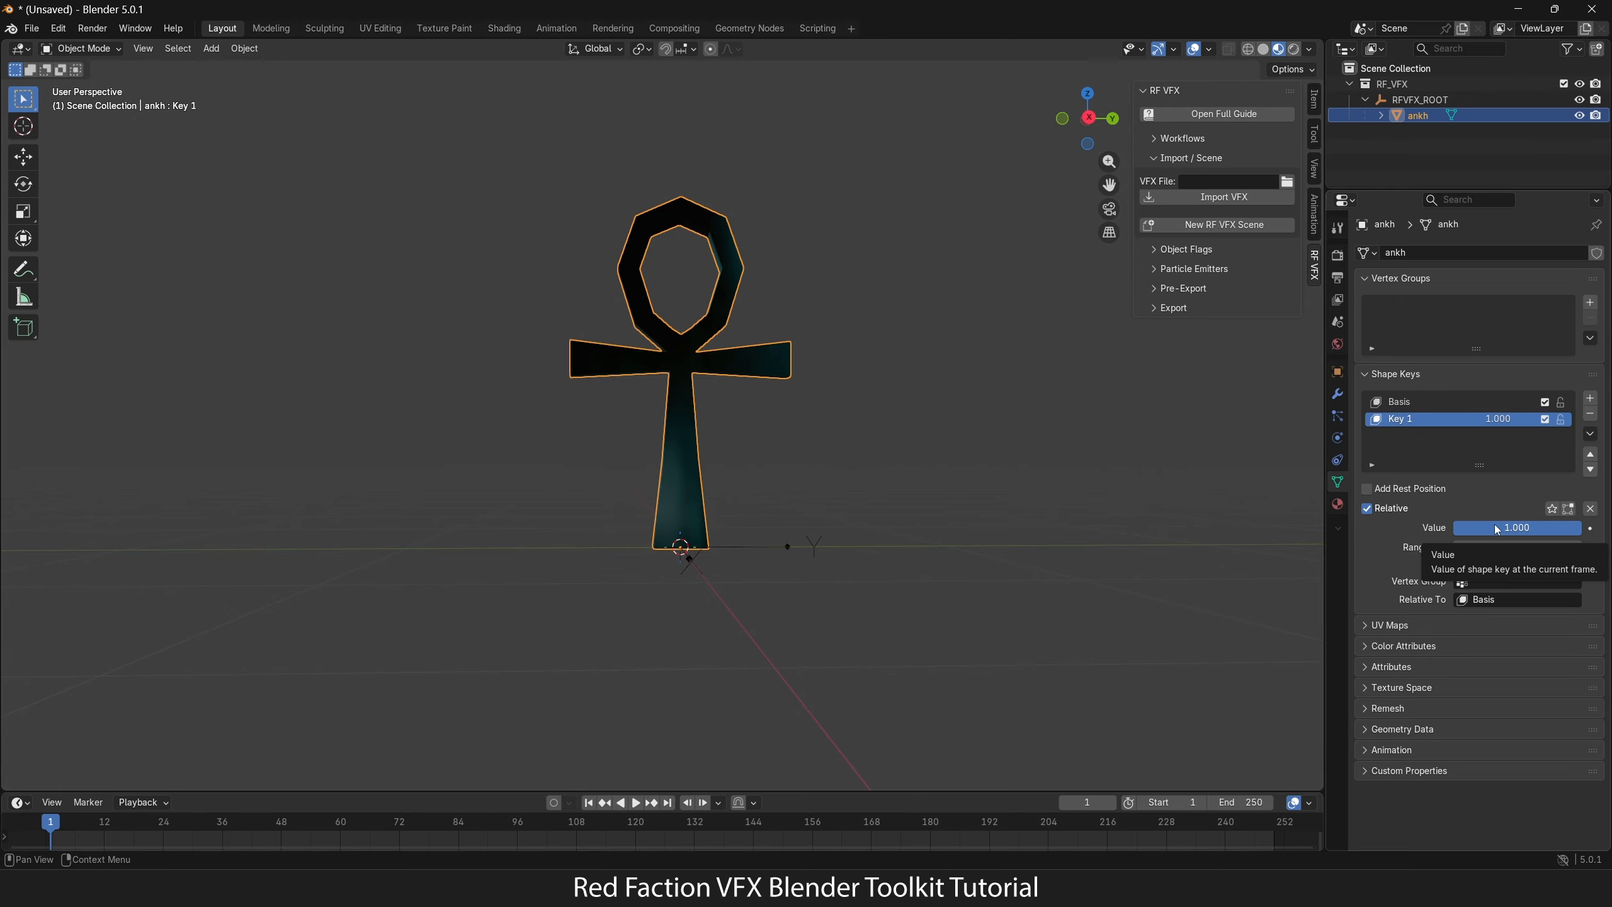
Step: Edit the ankh with X-ray on and, for Key 1, enlarge the end of its left arm and move it outward along Y
key(Tab)
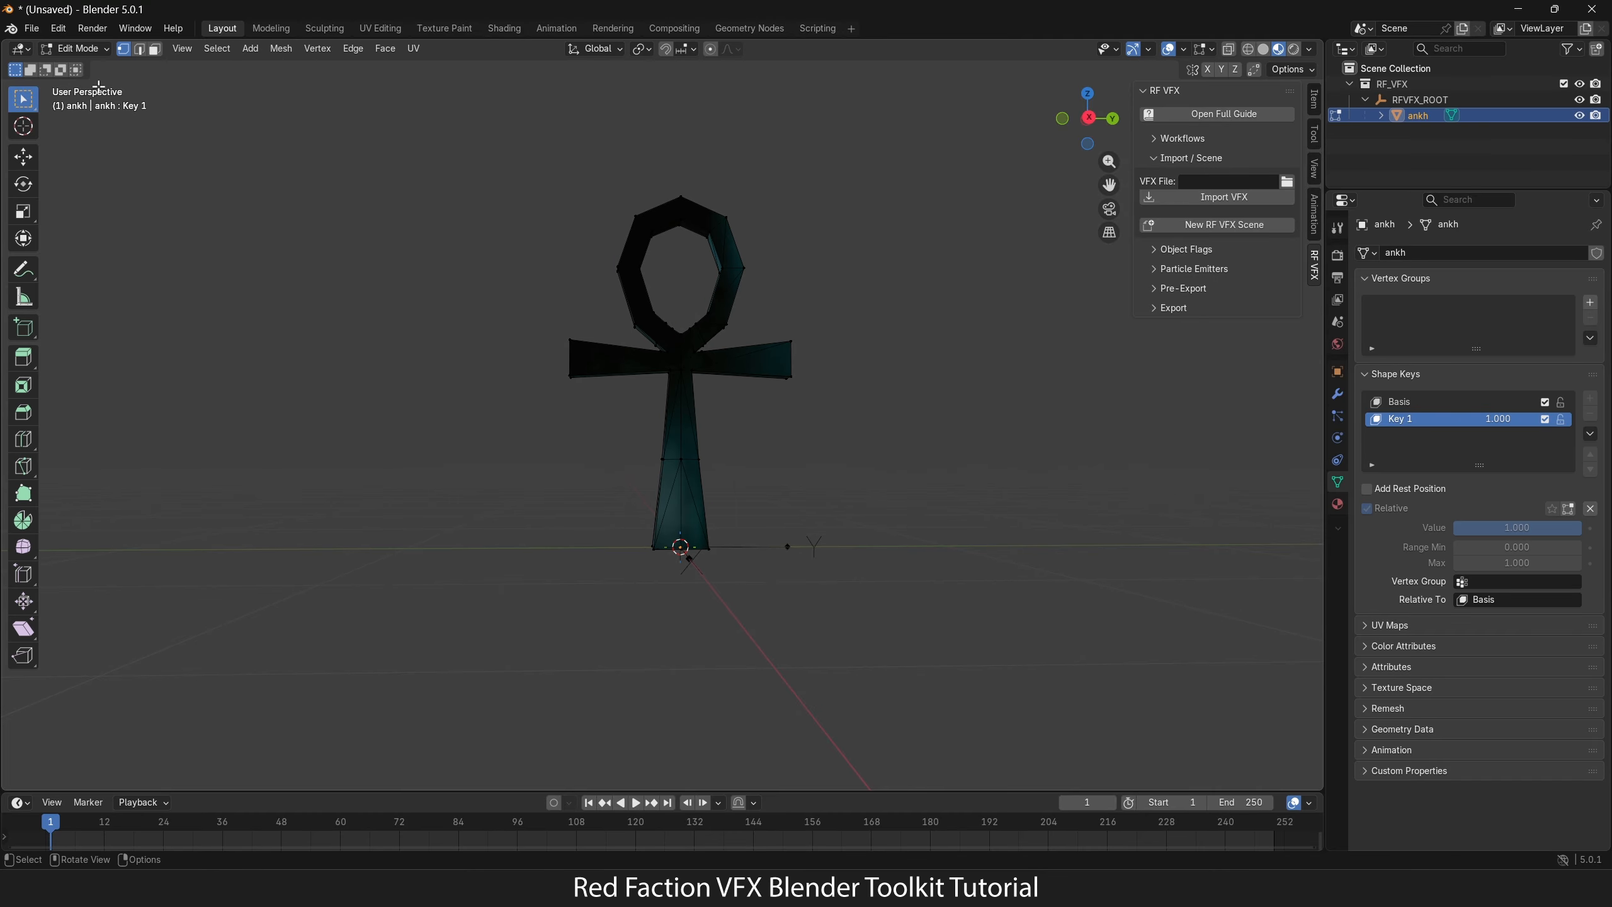
click(1229, 50)
drag(600, 285, 544, 394)
mouse_move(544, 394)
middle_down()
mouse_move(462, 409)
mouse_move(493, 472)
mouse_move(539, 399)
middle_up()
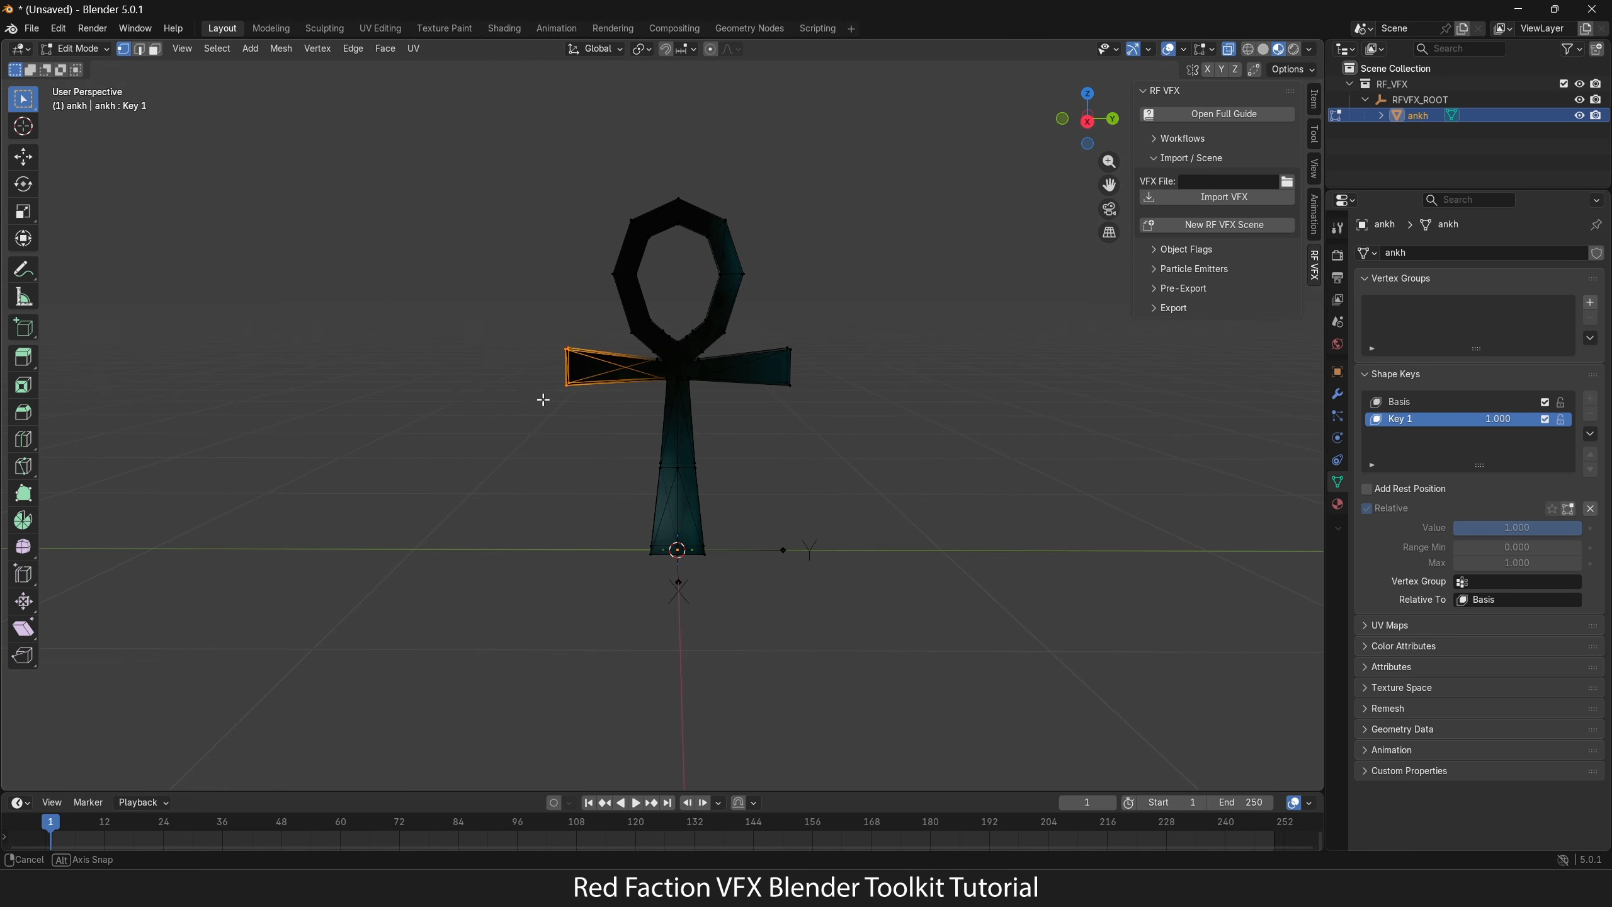
key(s)
click(545, 254)
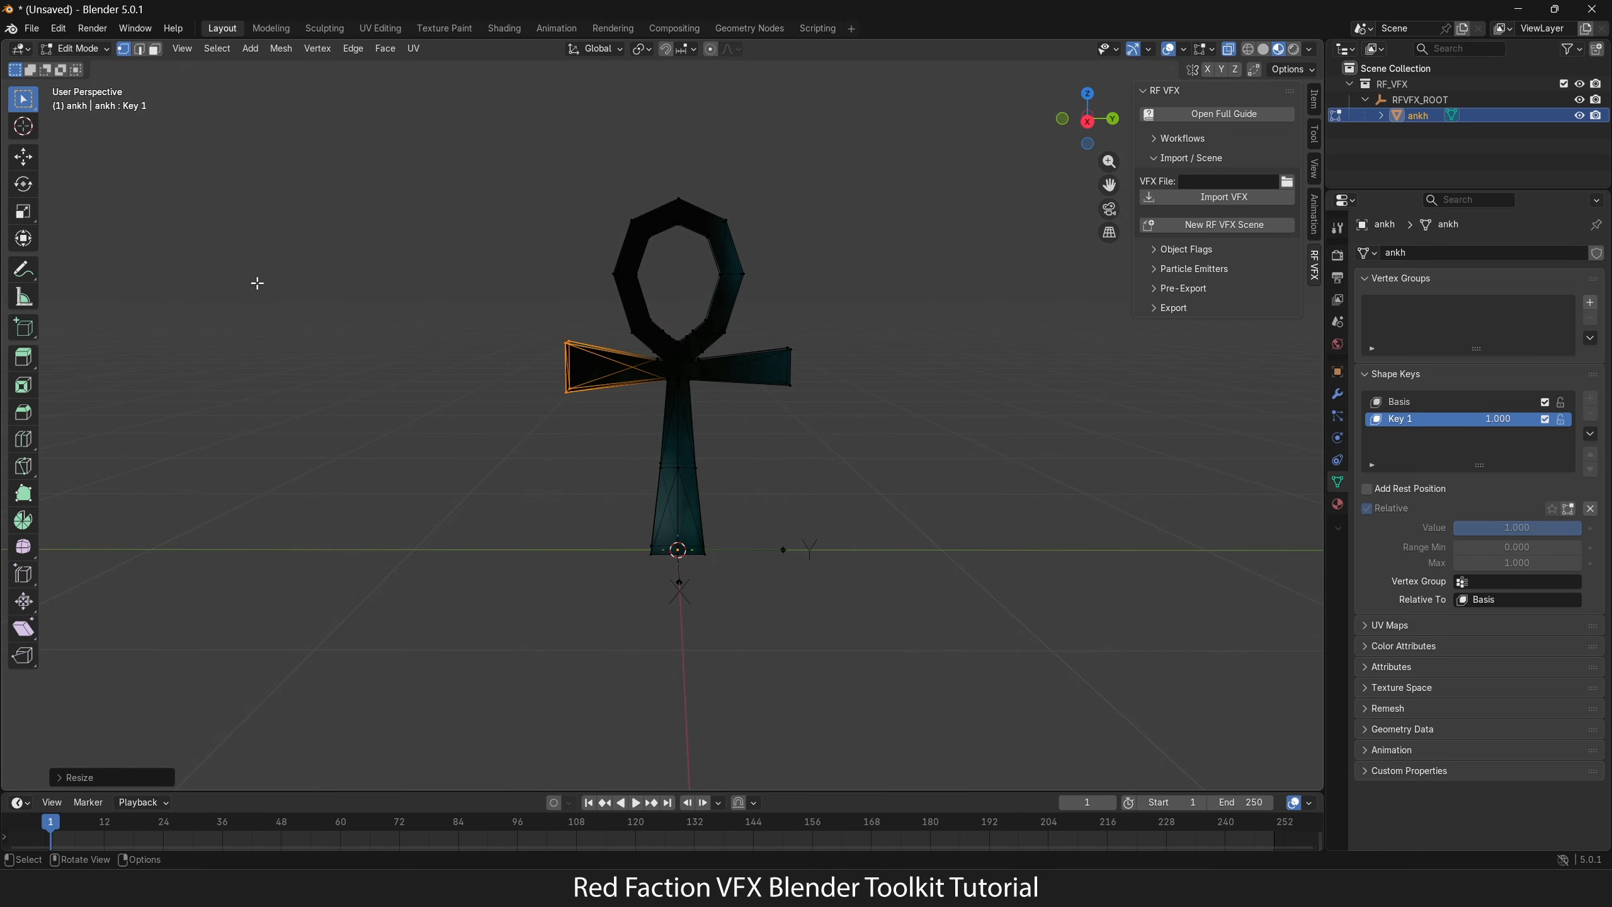
click(24, 157)
drag(624, 367, 594, 368)
Step: Shrink the end of the ankh's right arm and pull it inward, and scale up the foot of the stem into a flare
key(s)
drag(759, 311, 798, 369)
click(791, 383)
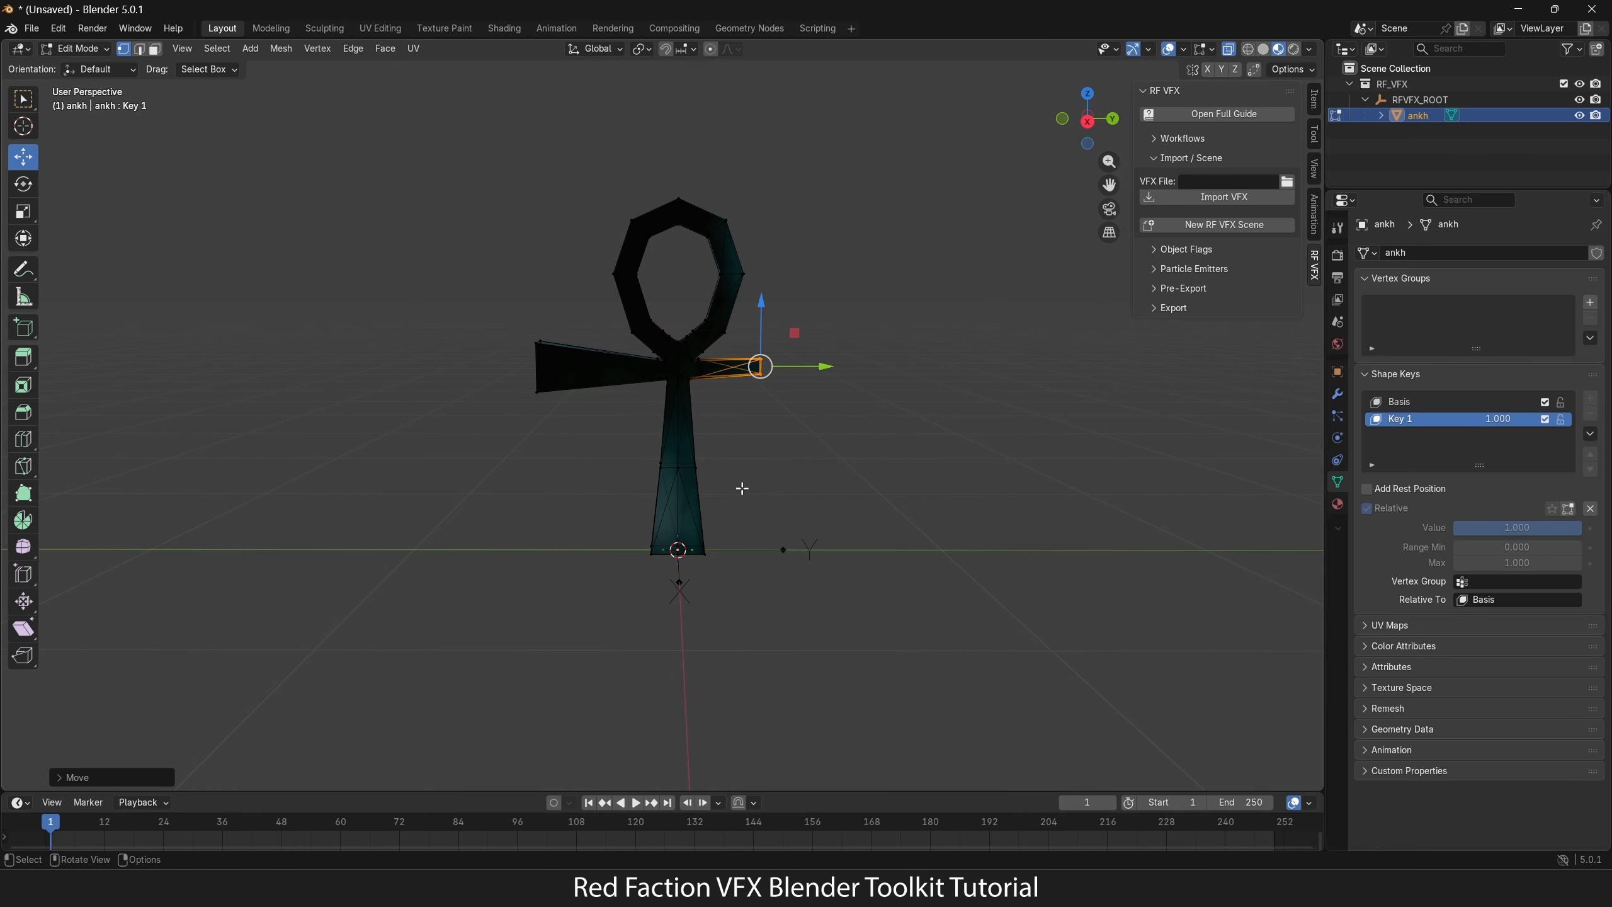
drag(742, 488, 625, 572)
key(s)
click(749, 558)
Step: Scale the ankh's loop up by about 1.11 and raise its top vertices along Z into a pointed peak
drag(812, 154, 587, 362)
key(s)
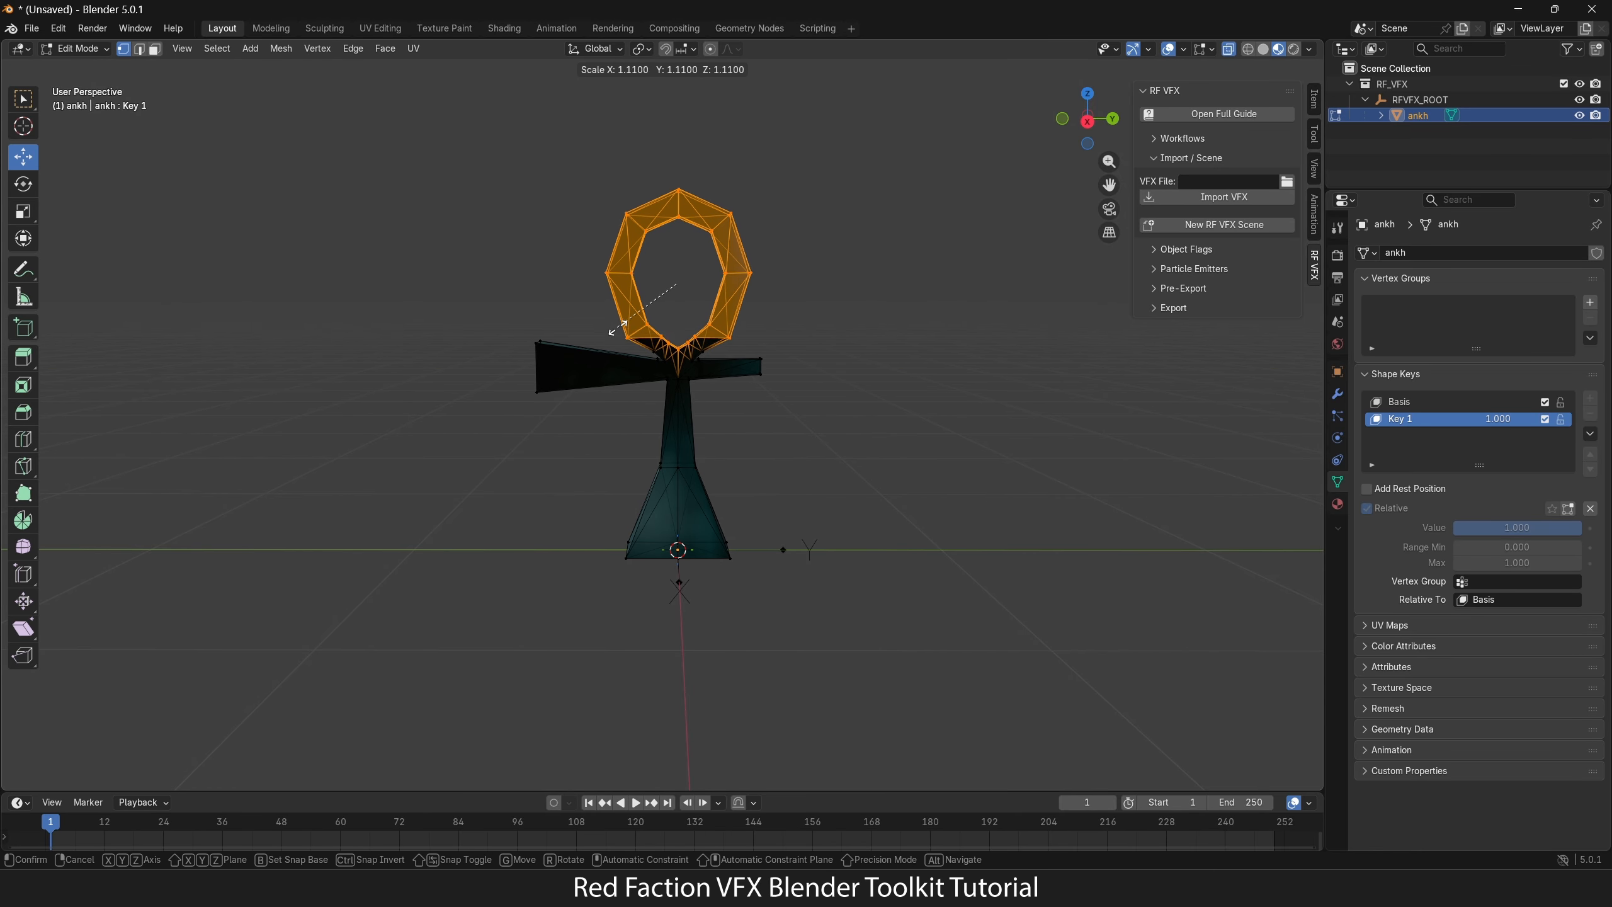
click(617, 326)
drag(634, 168, 723, 213)
drag(678, 121, 687, 102)
click(609, 648)
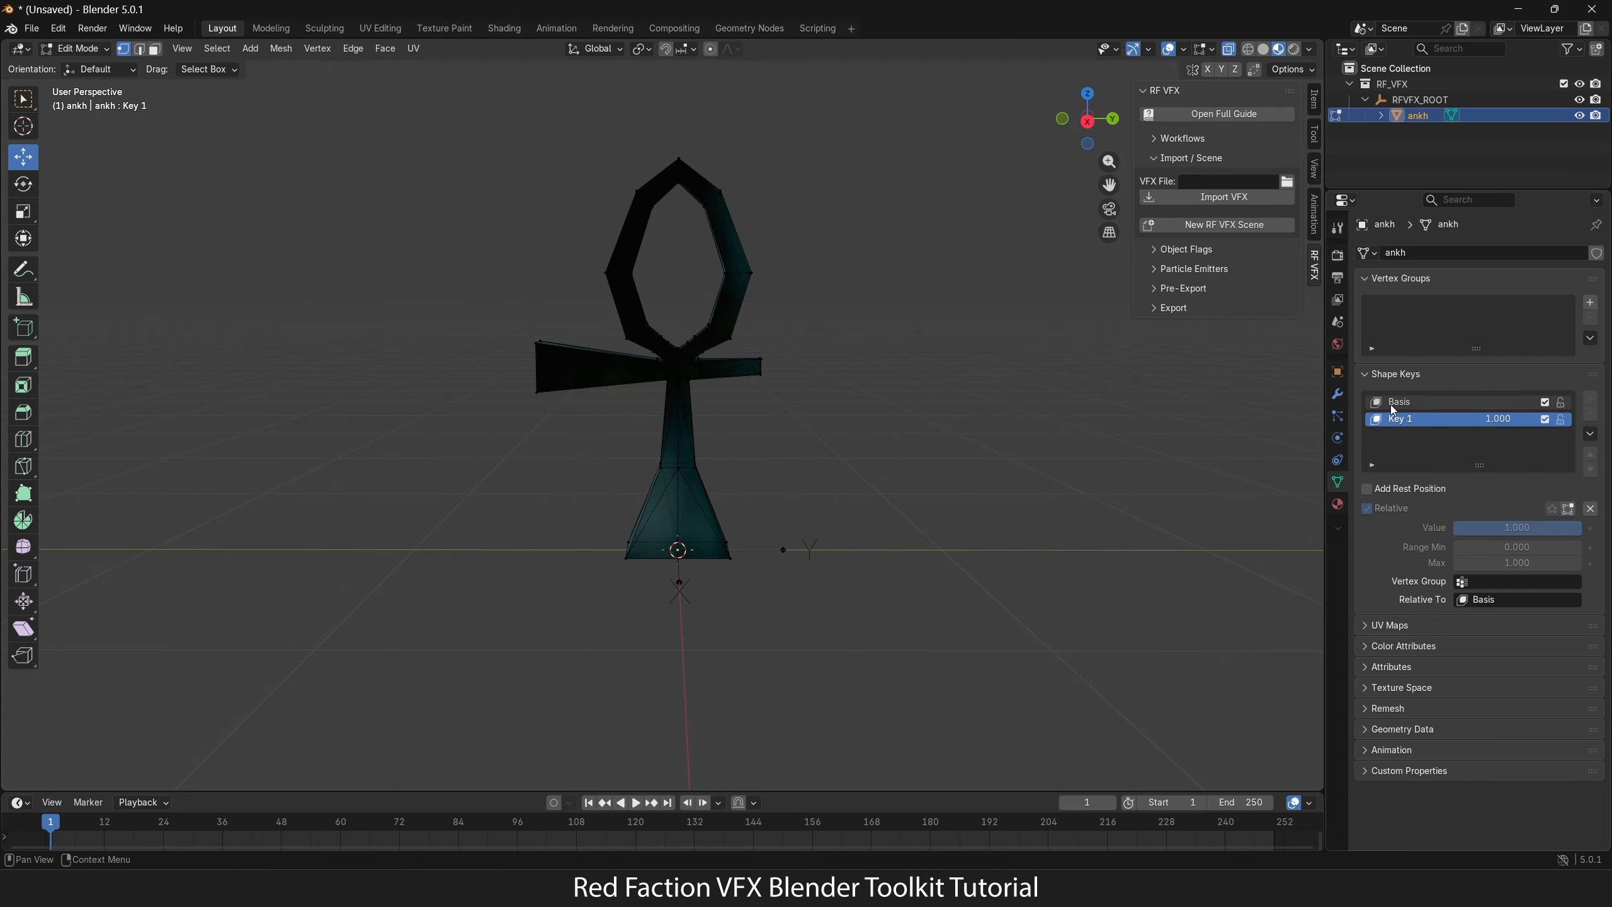
Step: Return to Object Mode, test Key 1's value range, and keyframe its value at 0.000 on frame 1
click(76, 50)
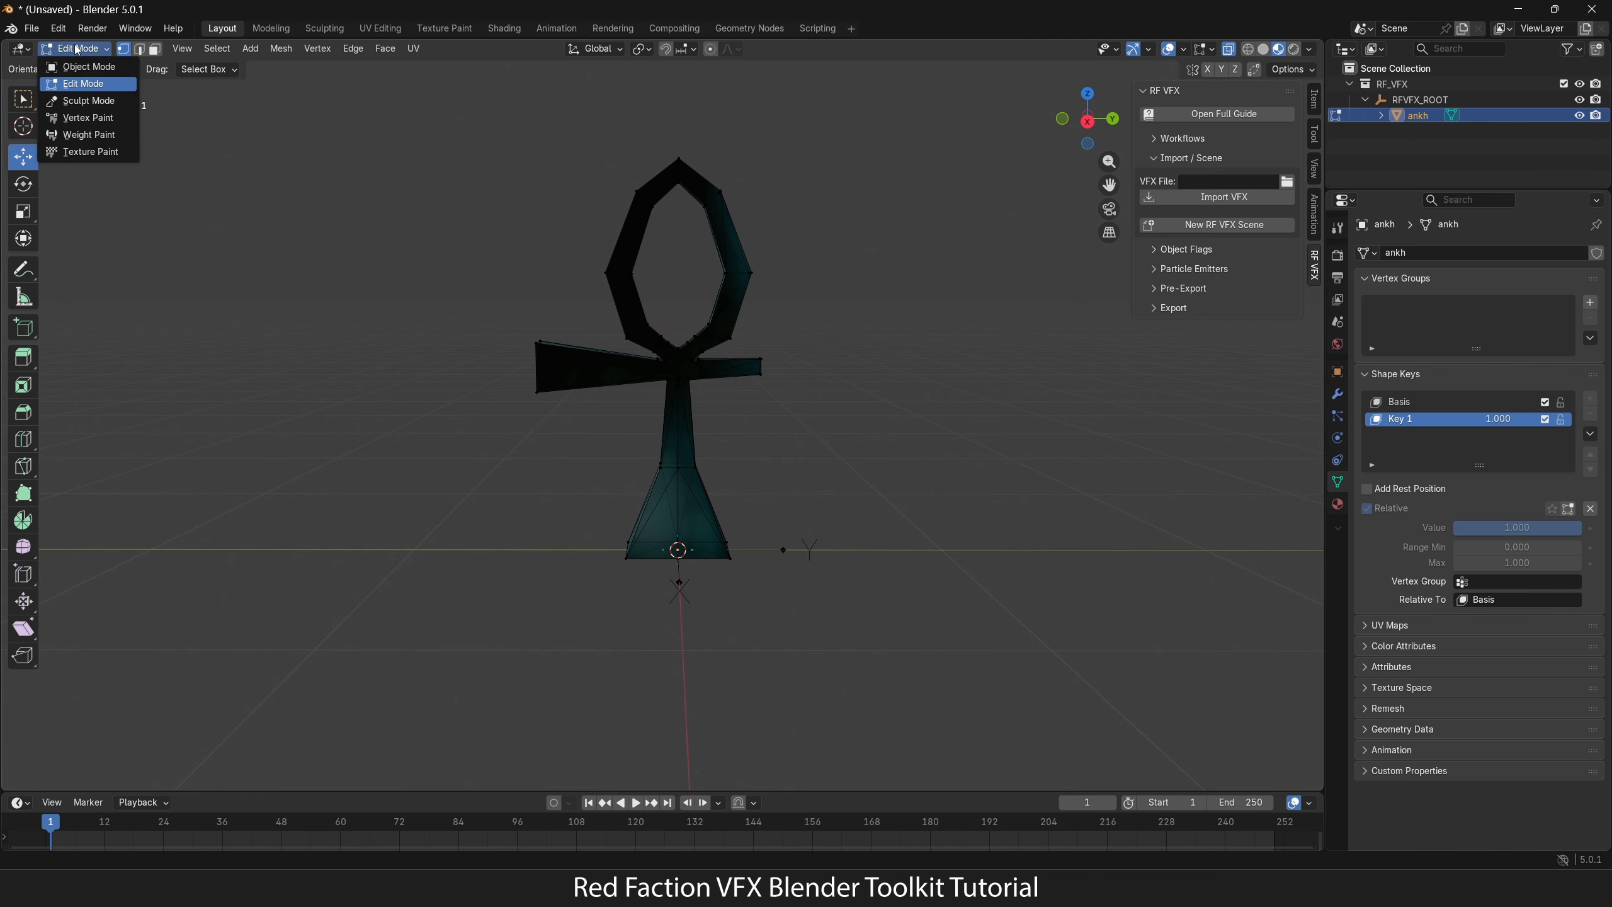
click(88, 67)
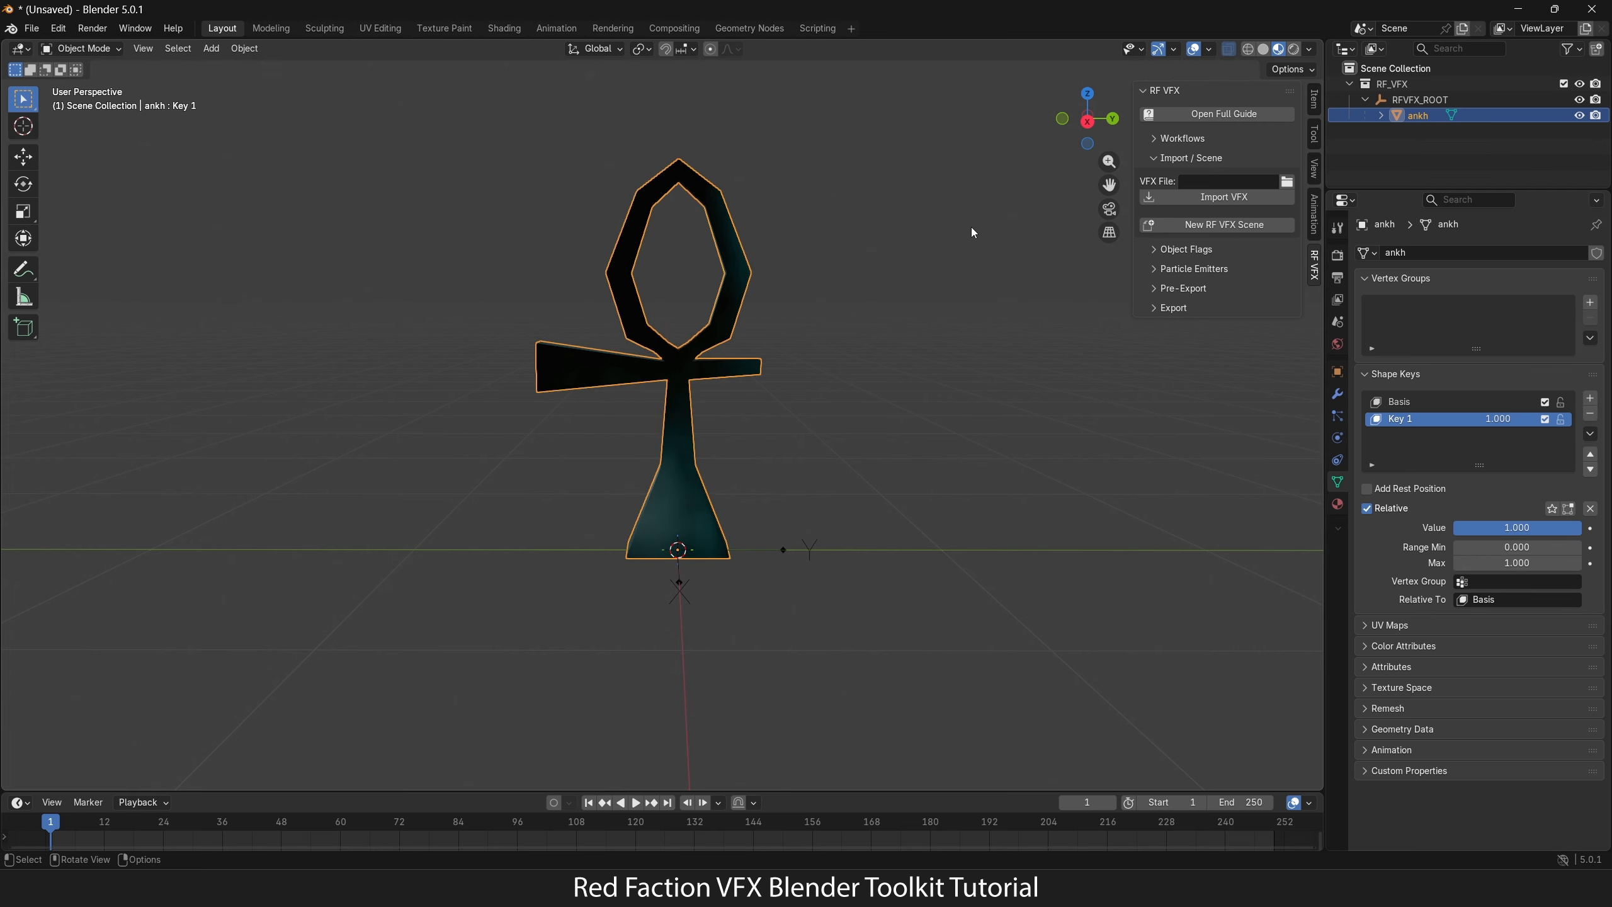
drag(1536, 527, 1422, 528)
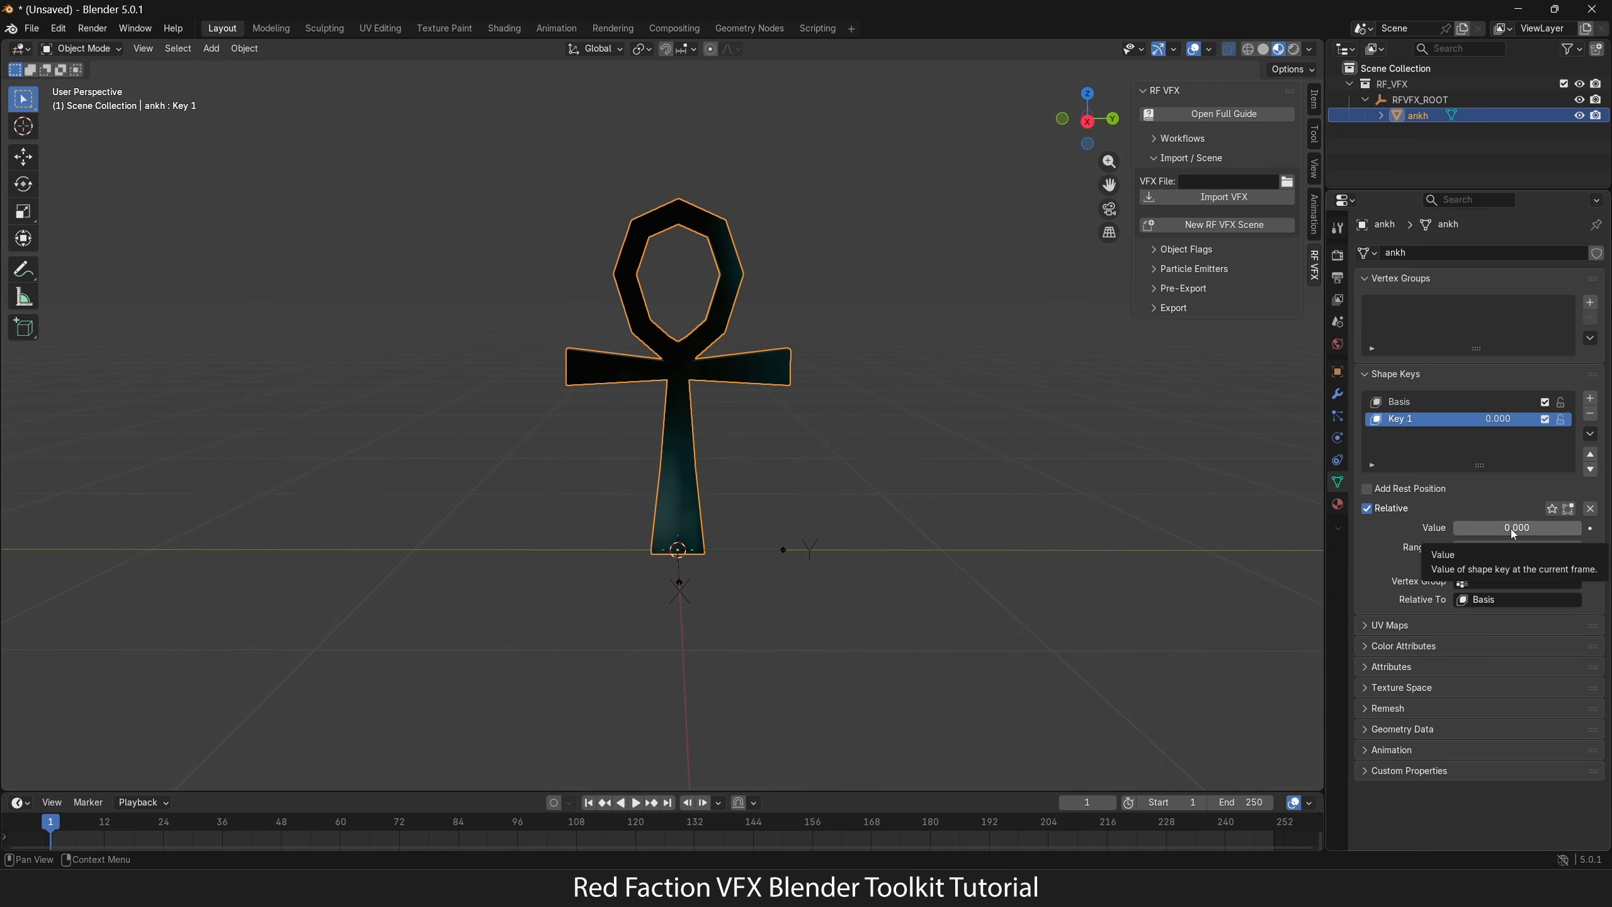
drag(1510, 529, 1567, 529)
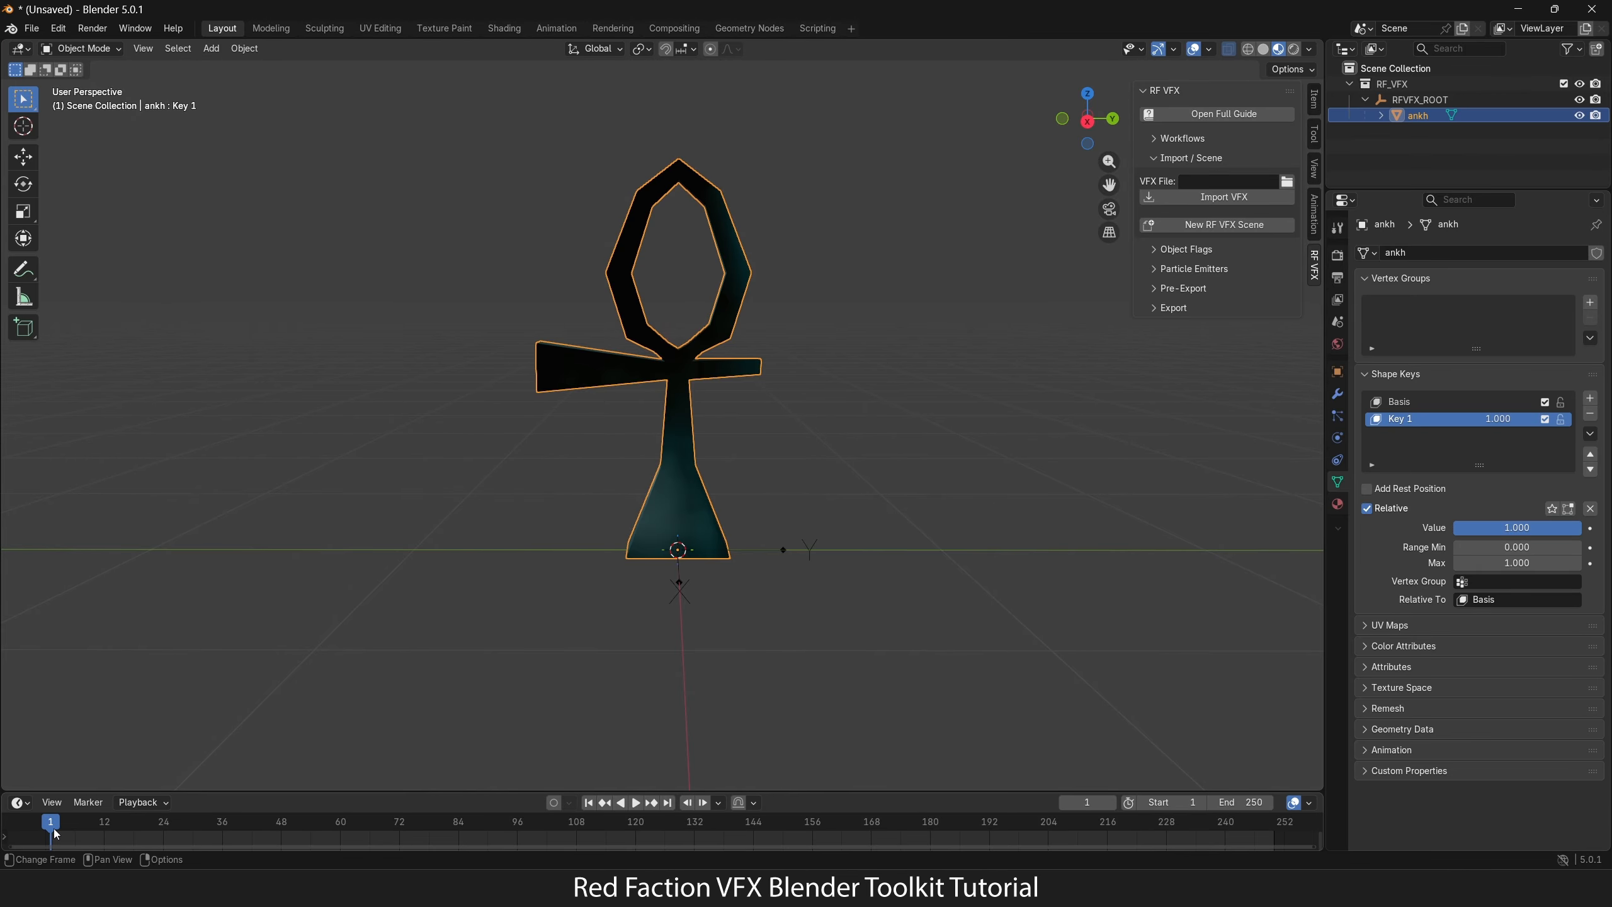
key(ctrl+z)
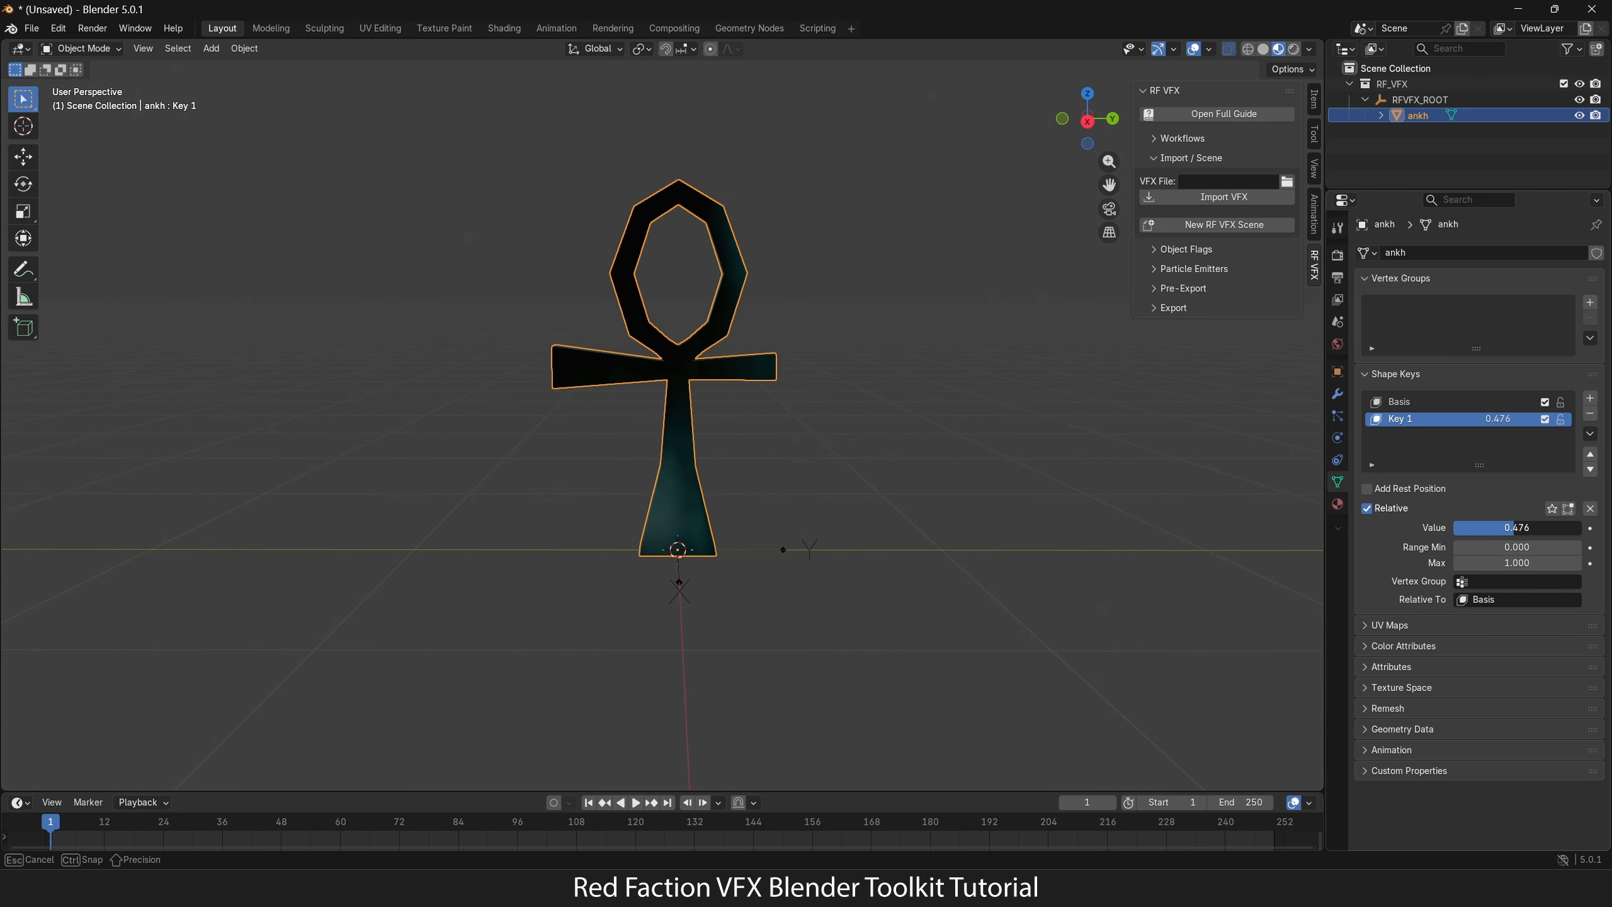
click(1590, 528)
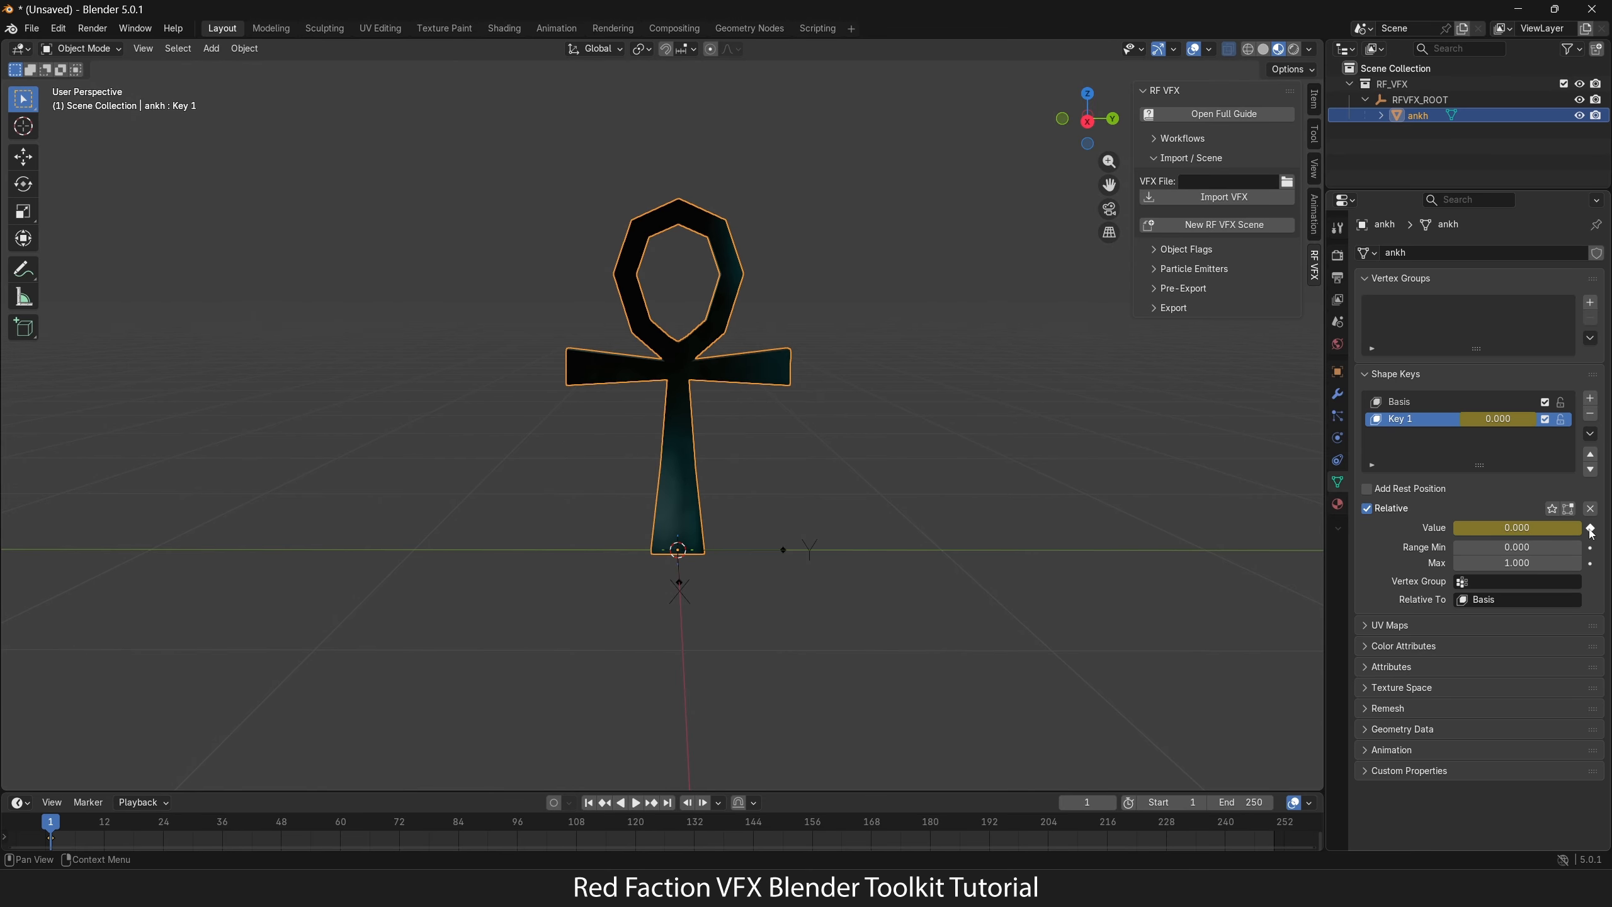
Step: Keyframe Key 1's value at 1.000 on frame 10
drag(54, 827, 95, 827)
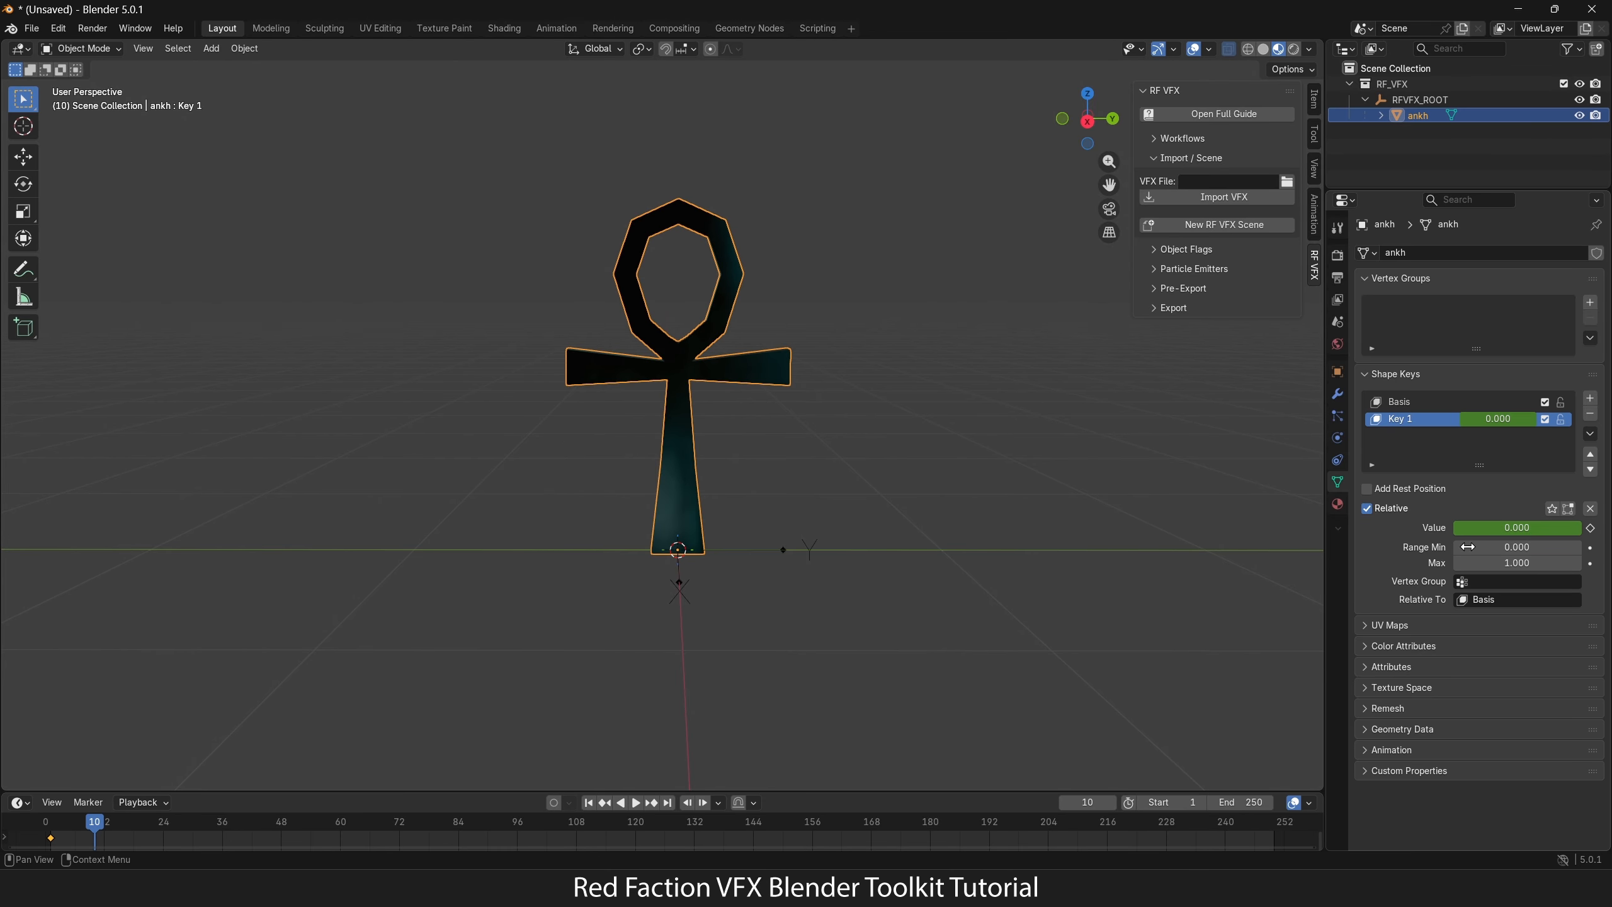
drag(1466, 528, 1535, 529)
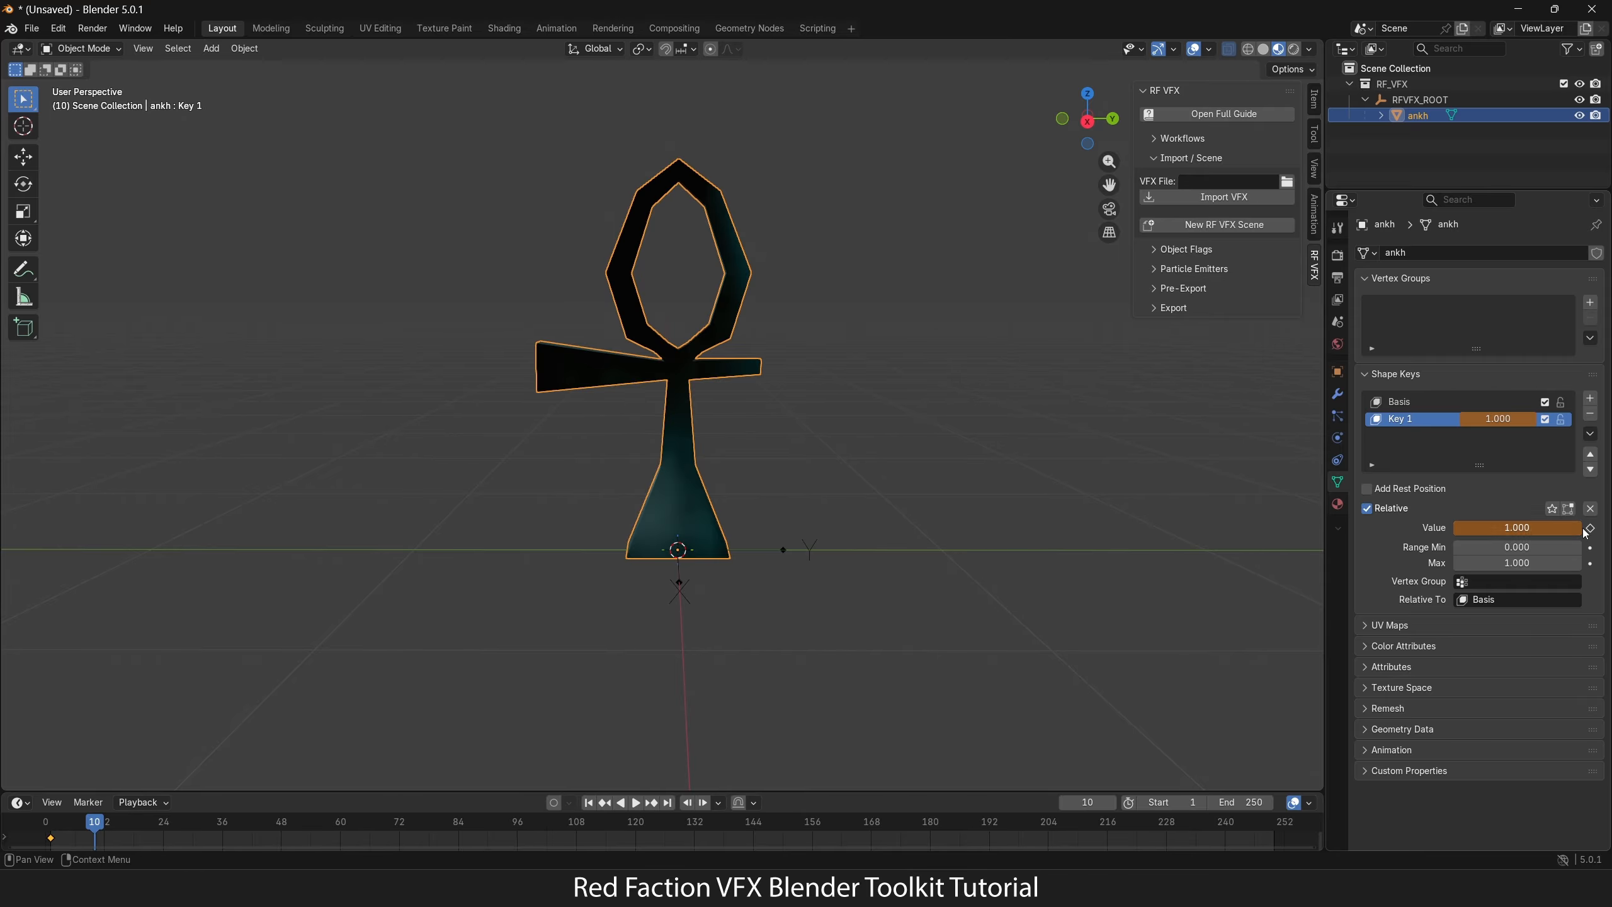
click(1590, 529)
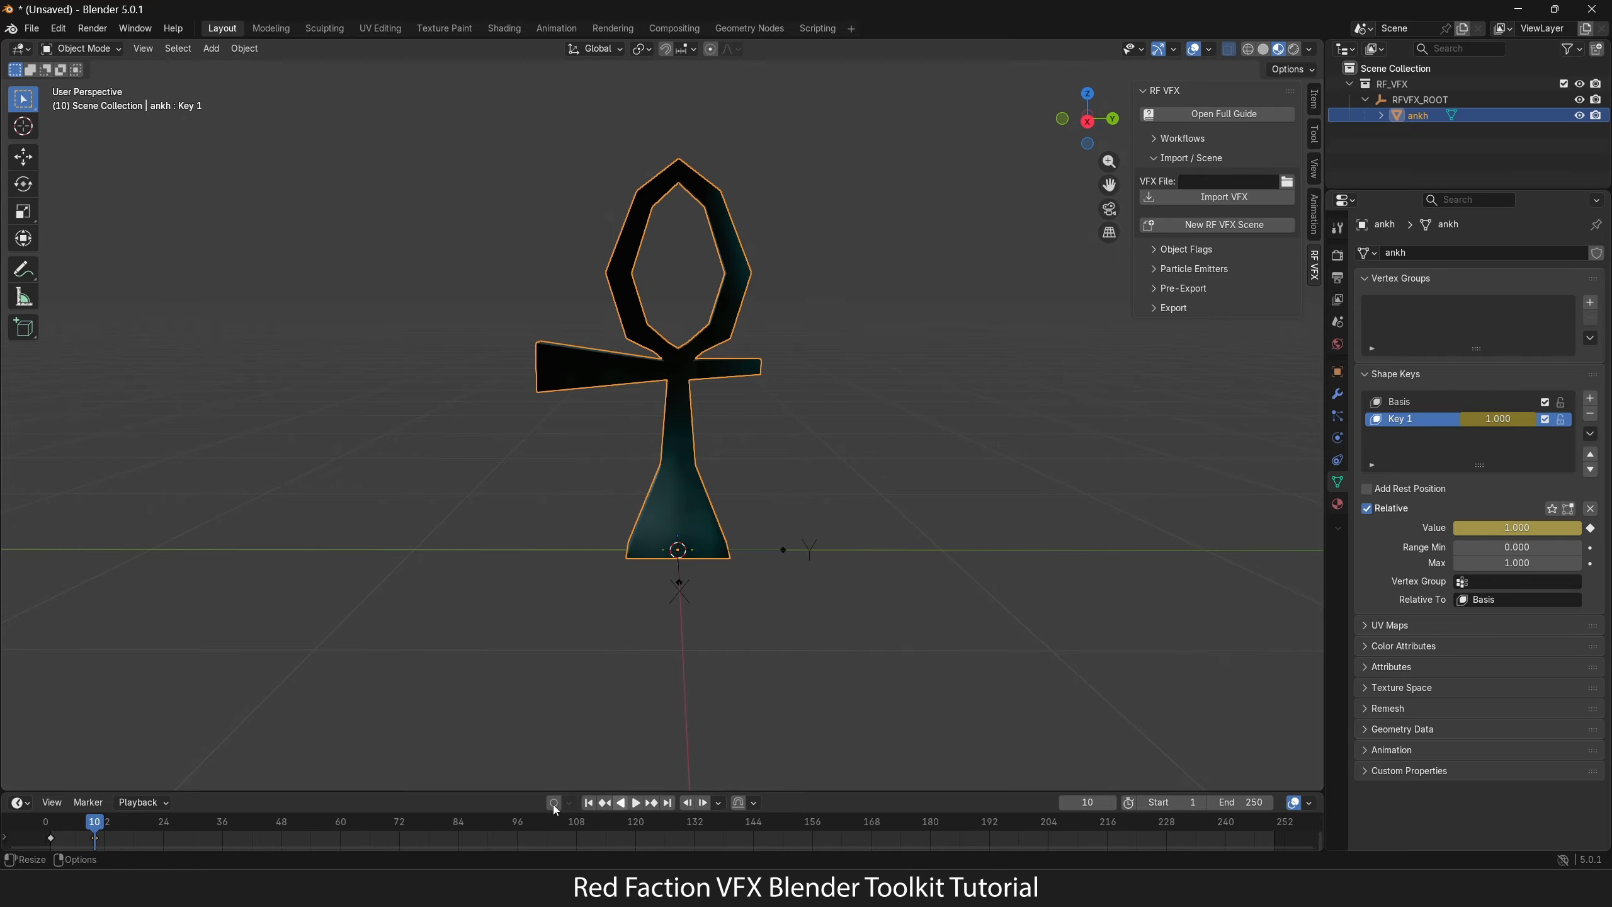
Step: Keyframe Key 1's value at 0.000 on frame 20
drag(100, 826, 144, 825)
click(1590, 529)
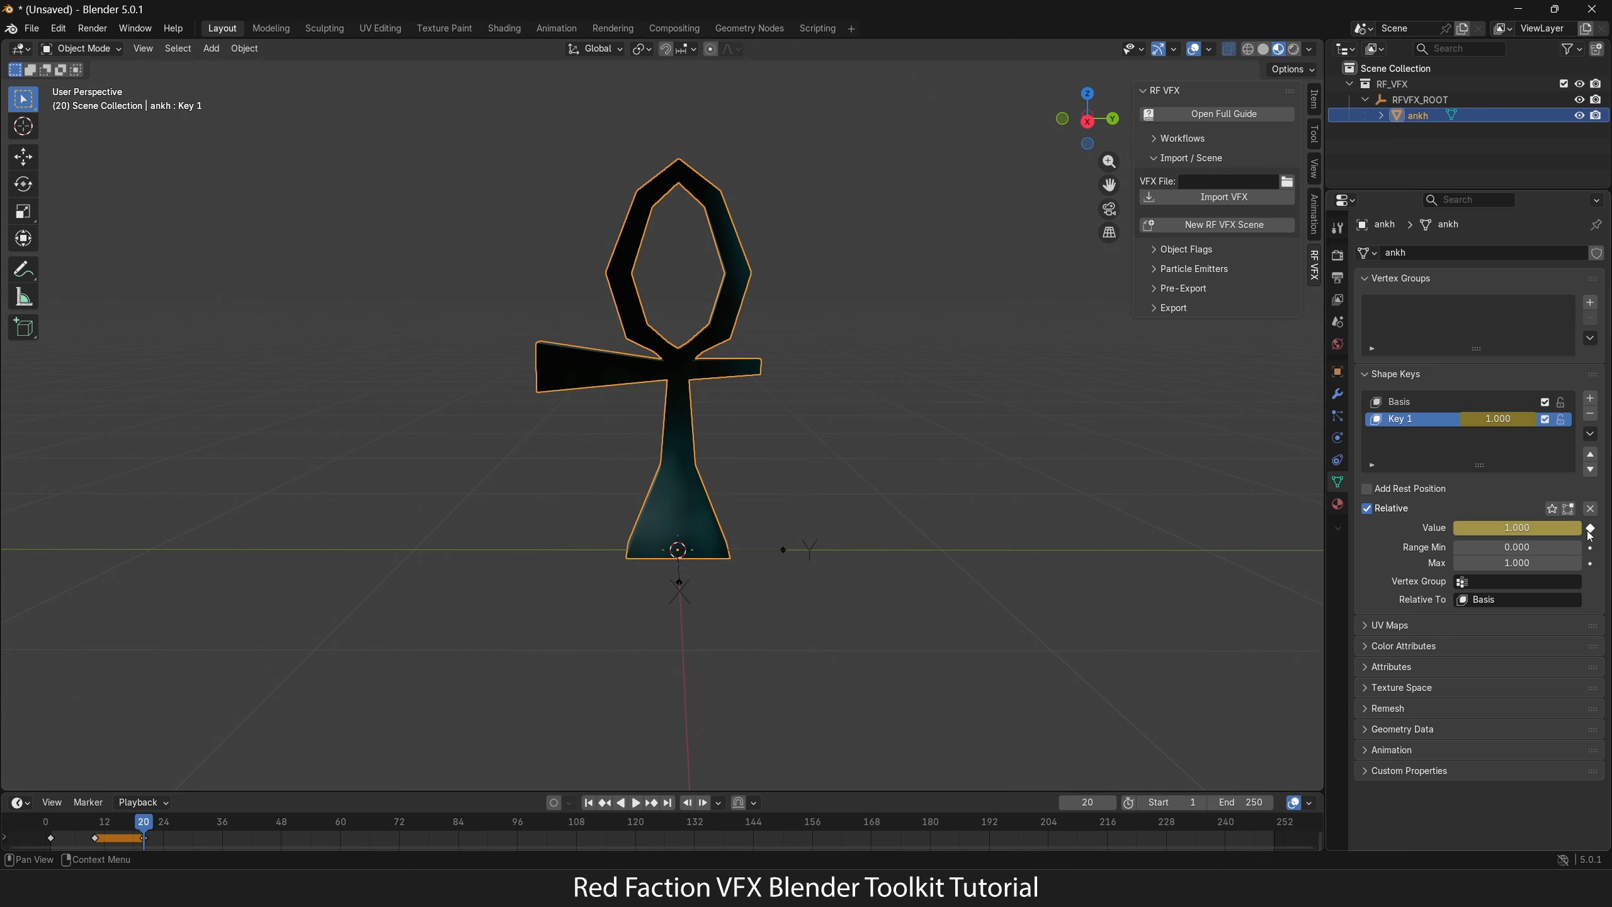
key(BackSpace)
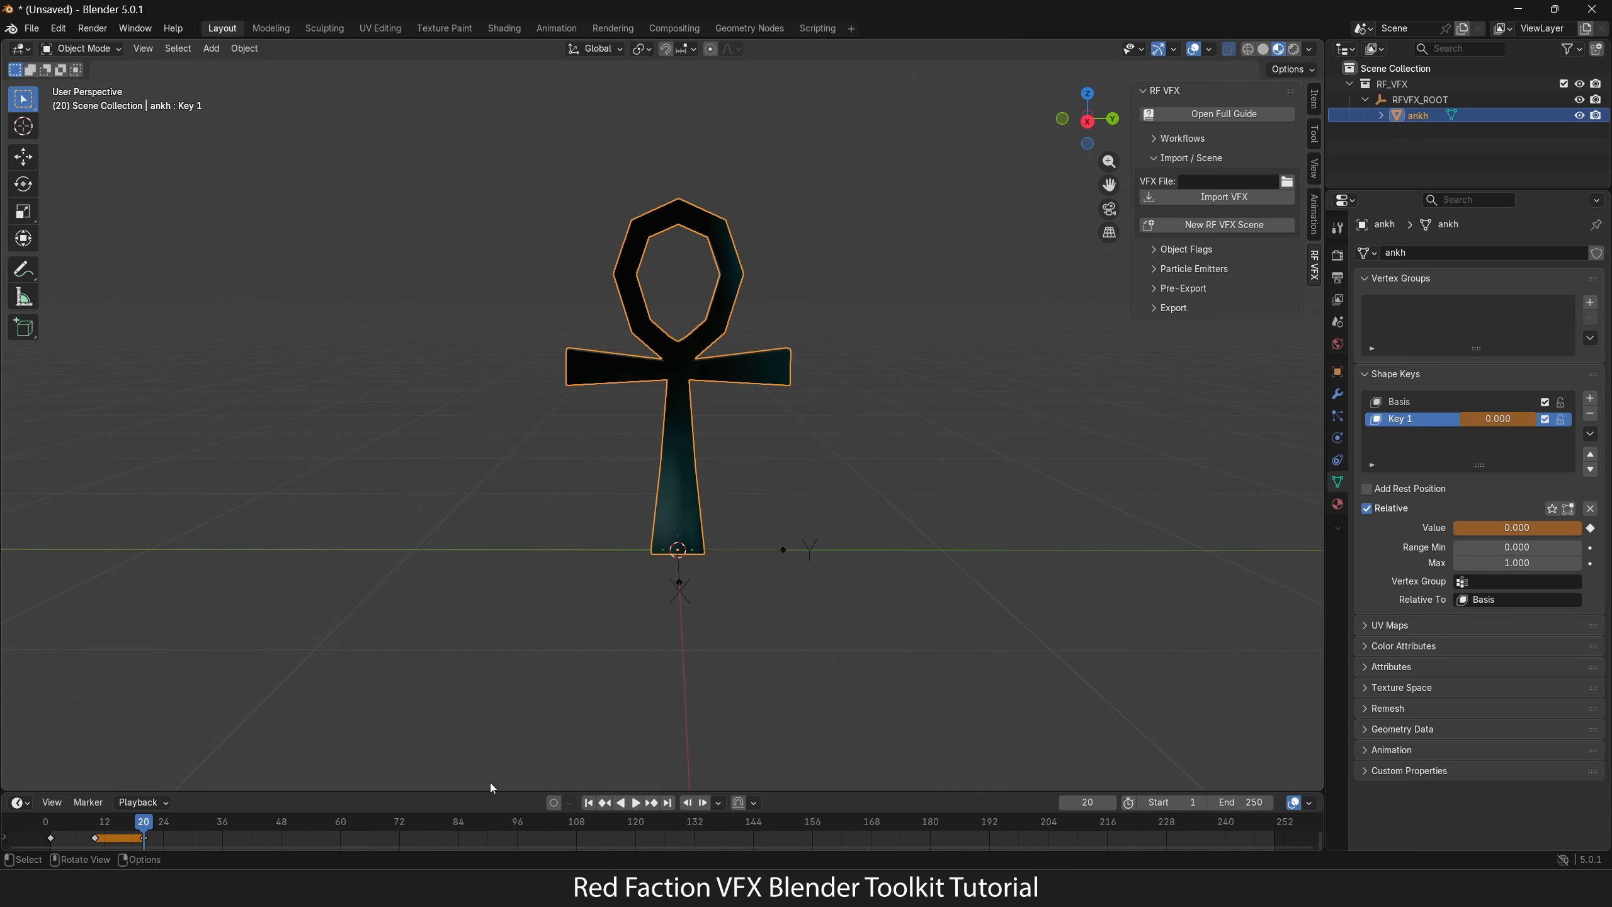
drag(61, 826, 146, 829)
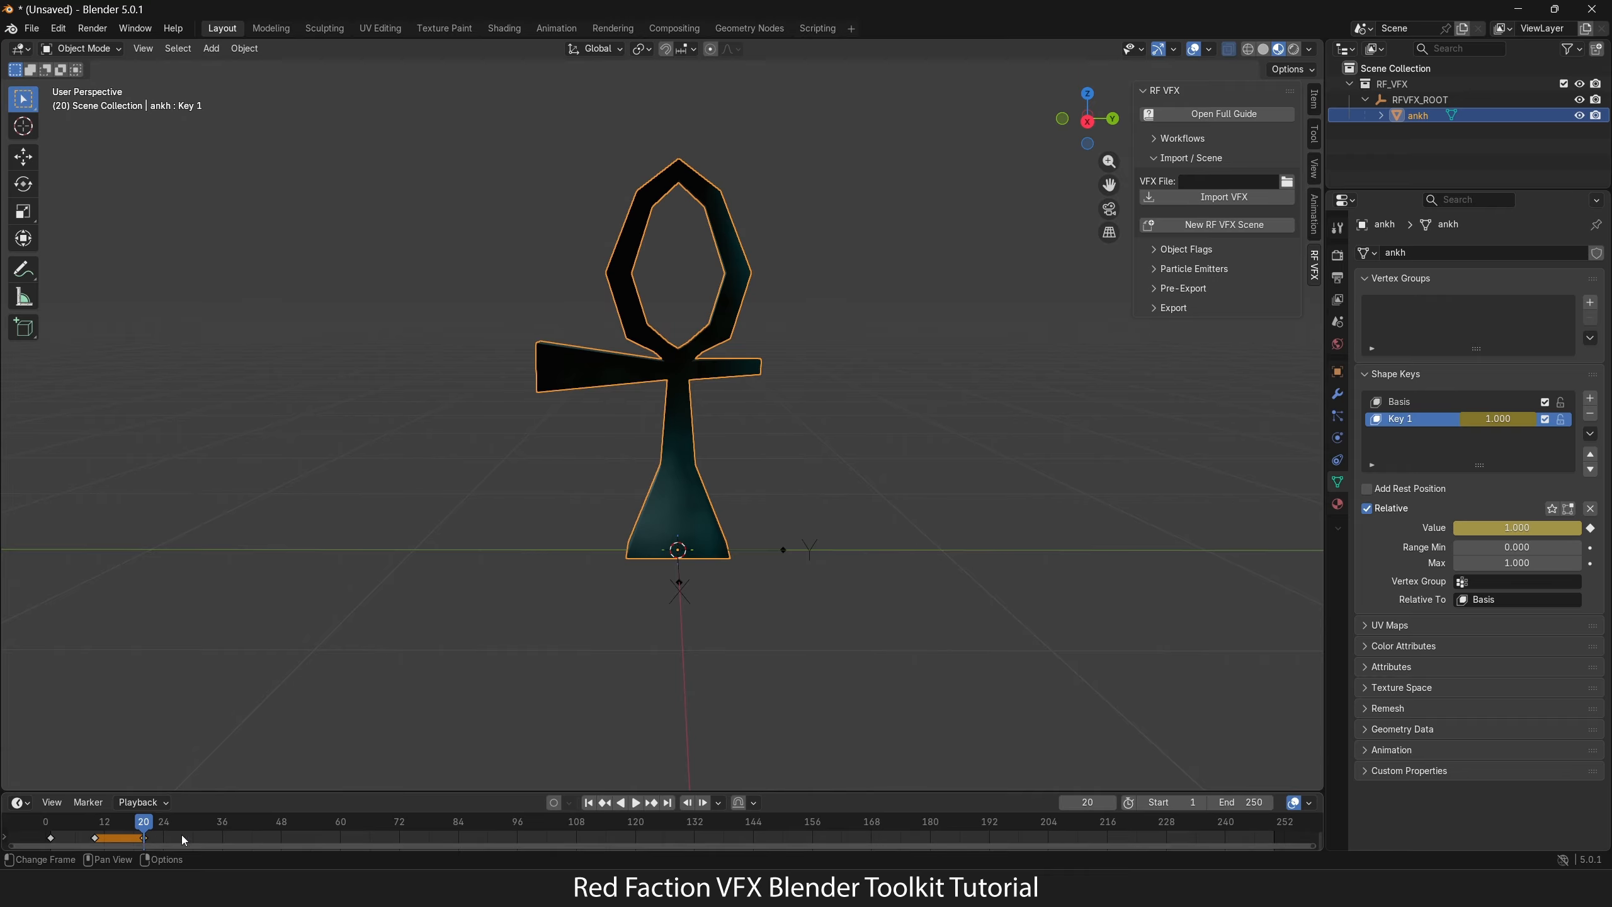
drag(1553, 531, 1425, 531)
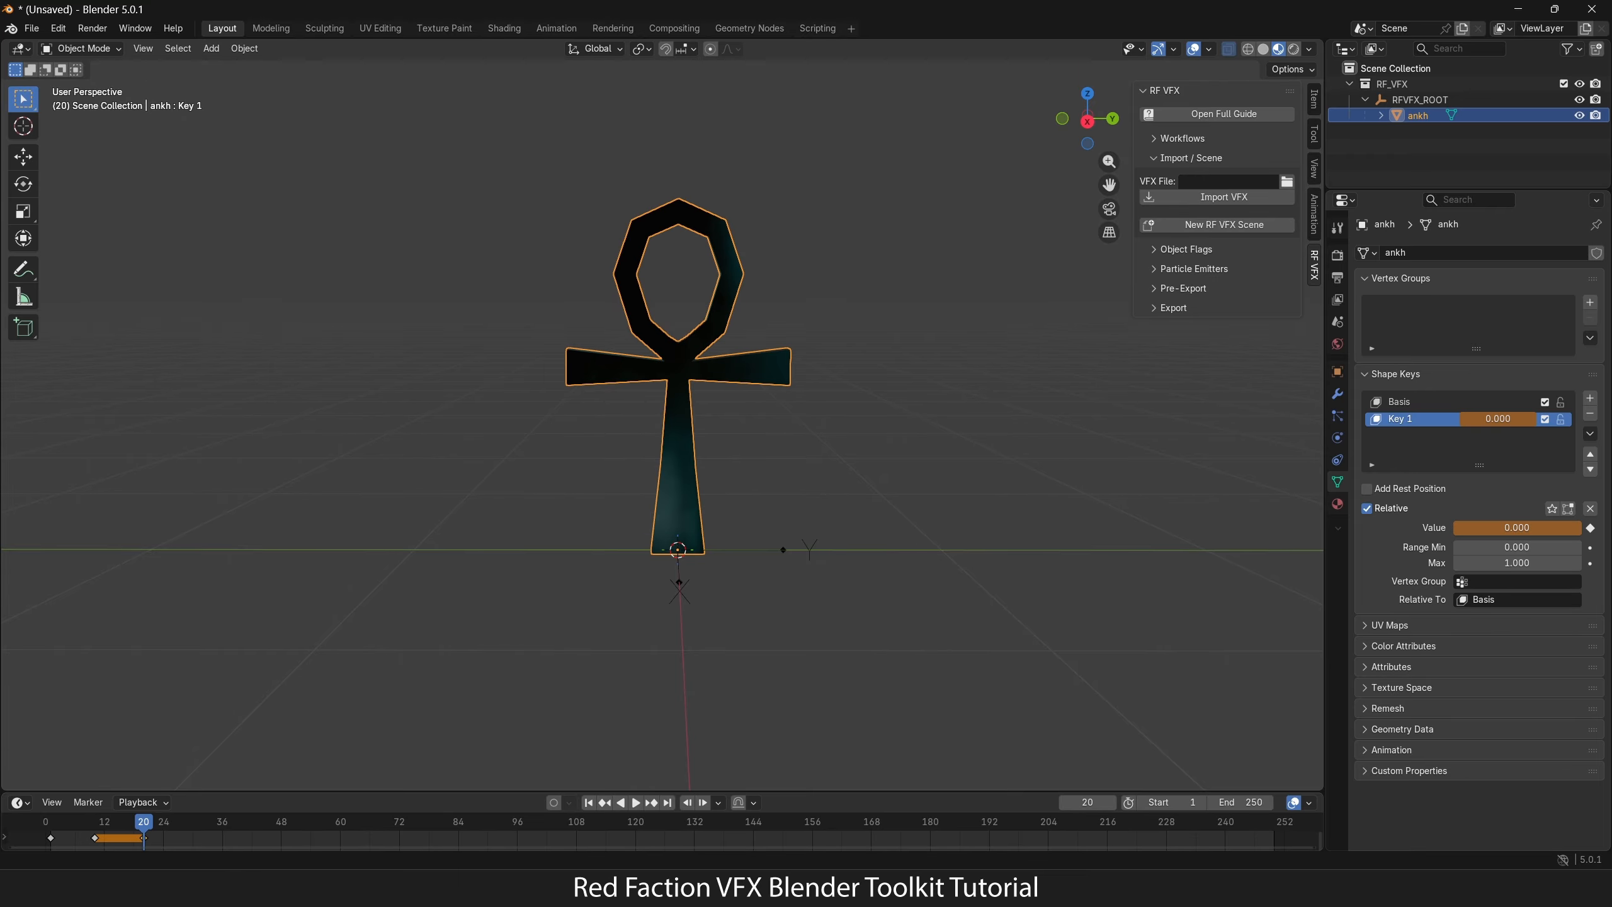
click(1591, 527)
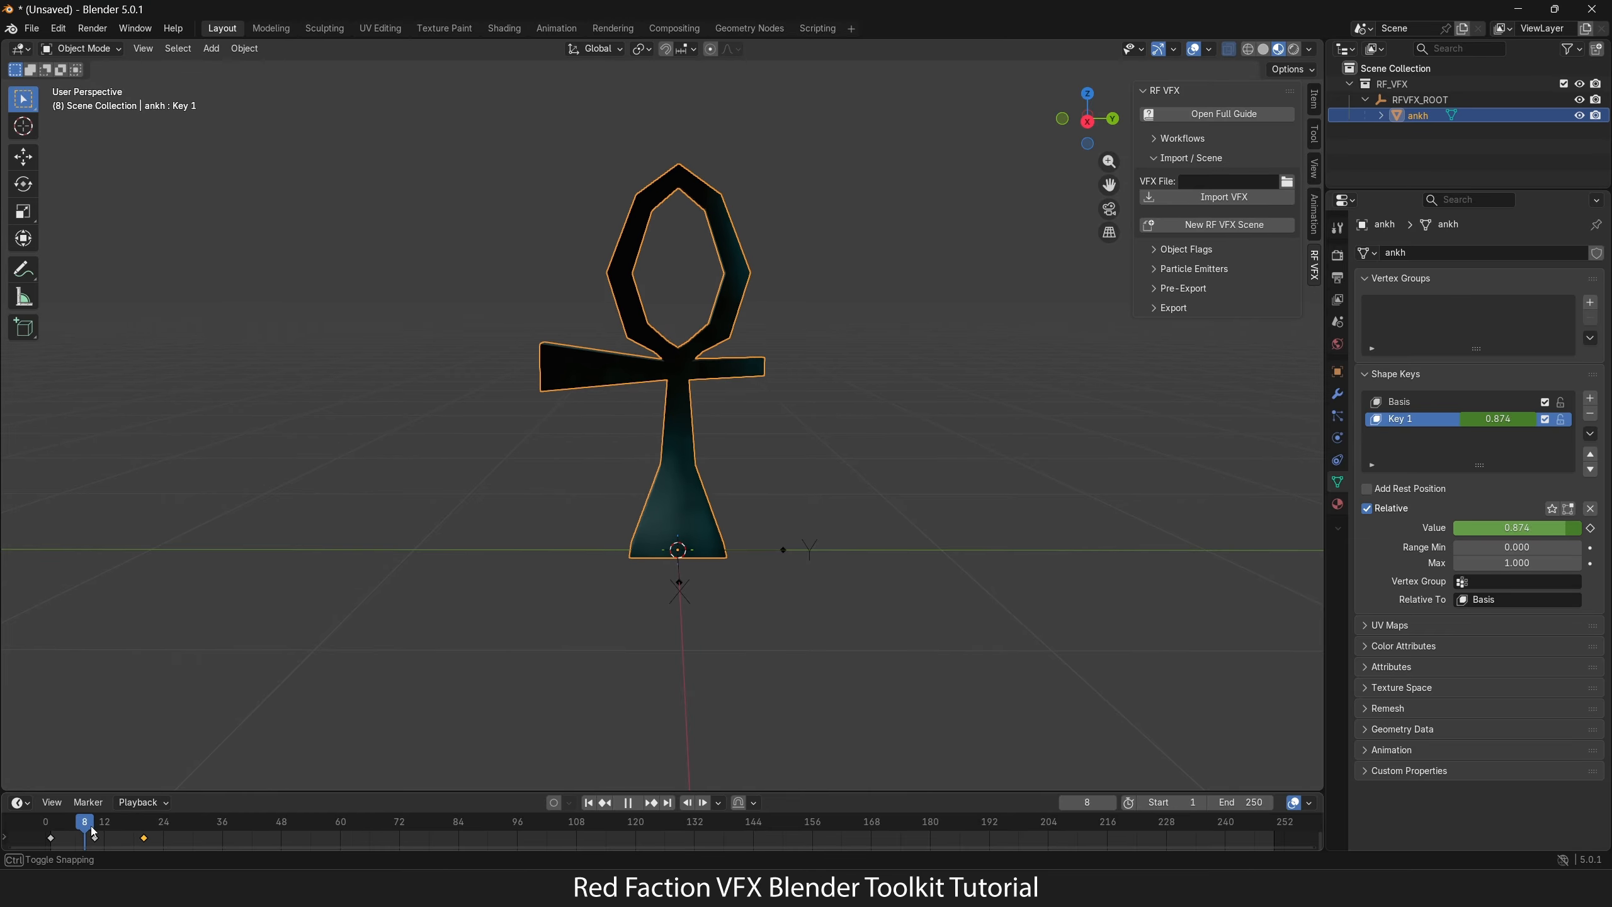
Step: Set the animation's end frame to 20 and play and scrub through the shape key morph
click(1244, 802)
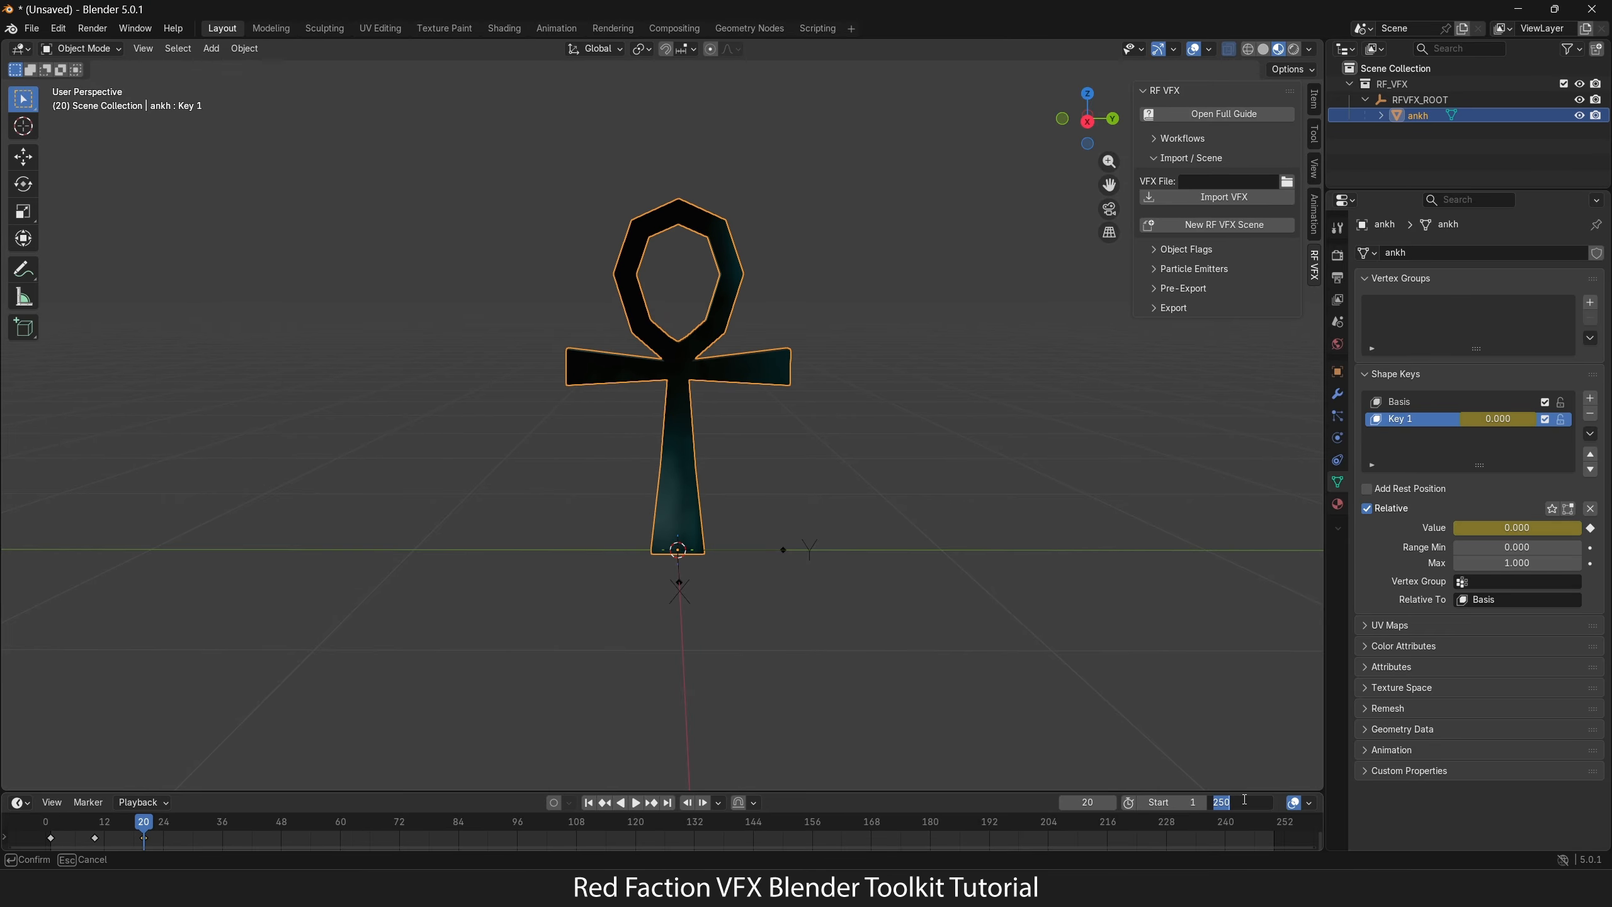
text(20)
key(Return)
key(space)
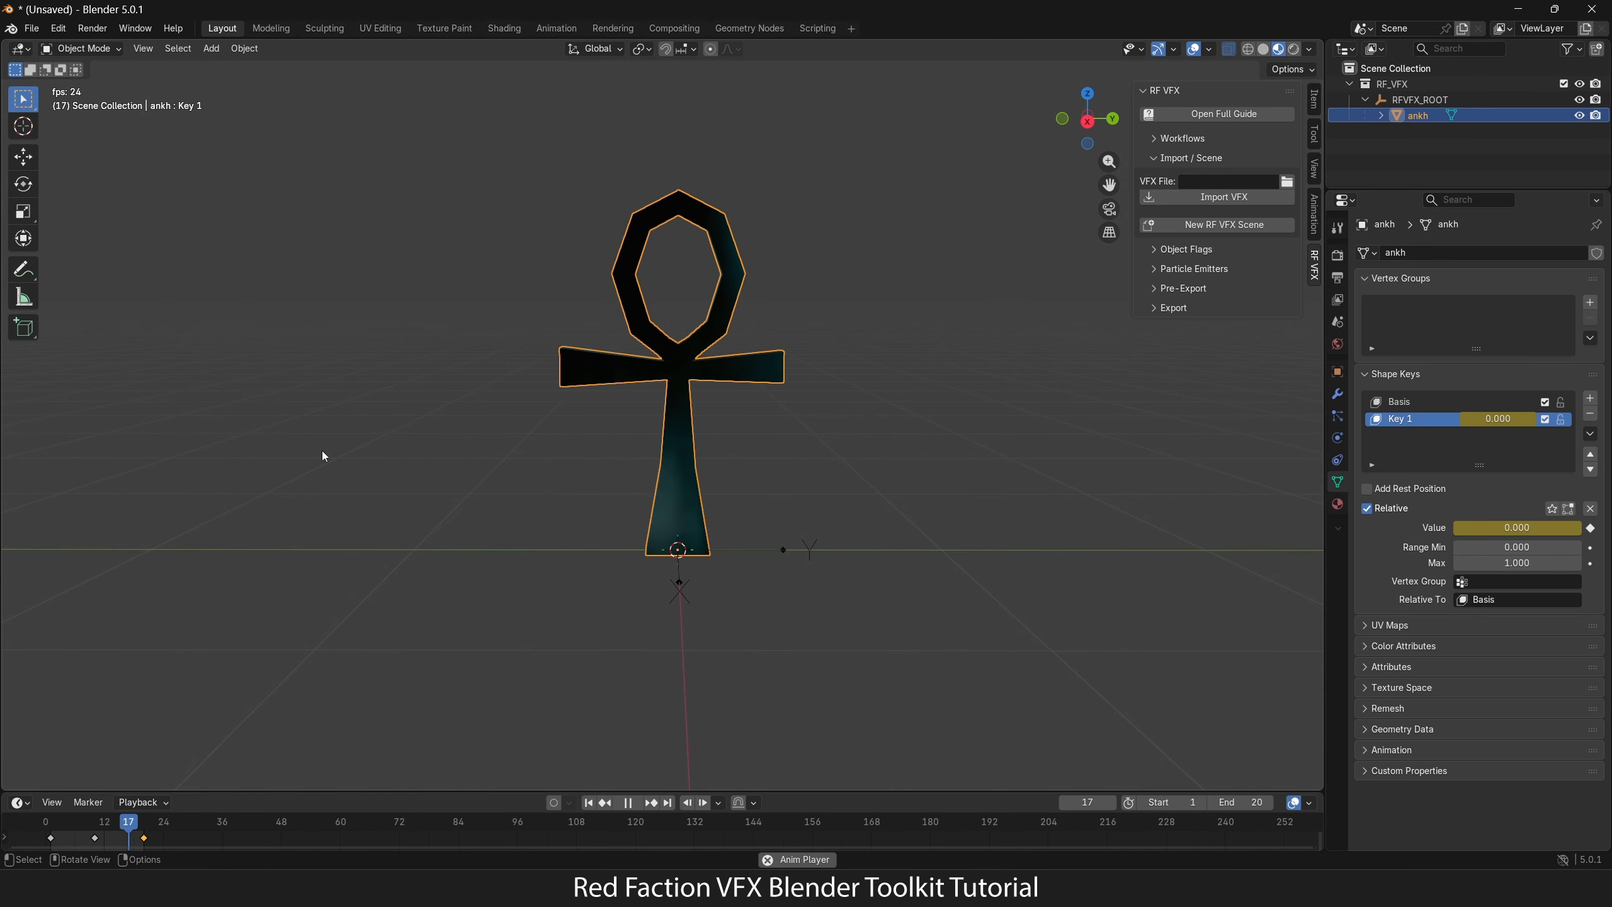
drag(66, 826, 144, 829)
click(53, 827)
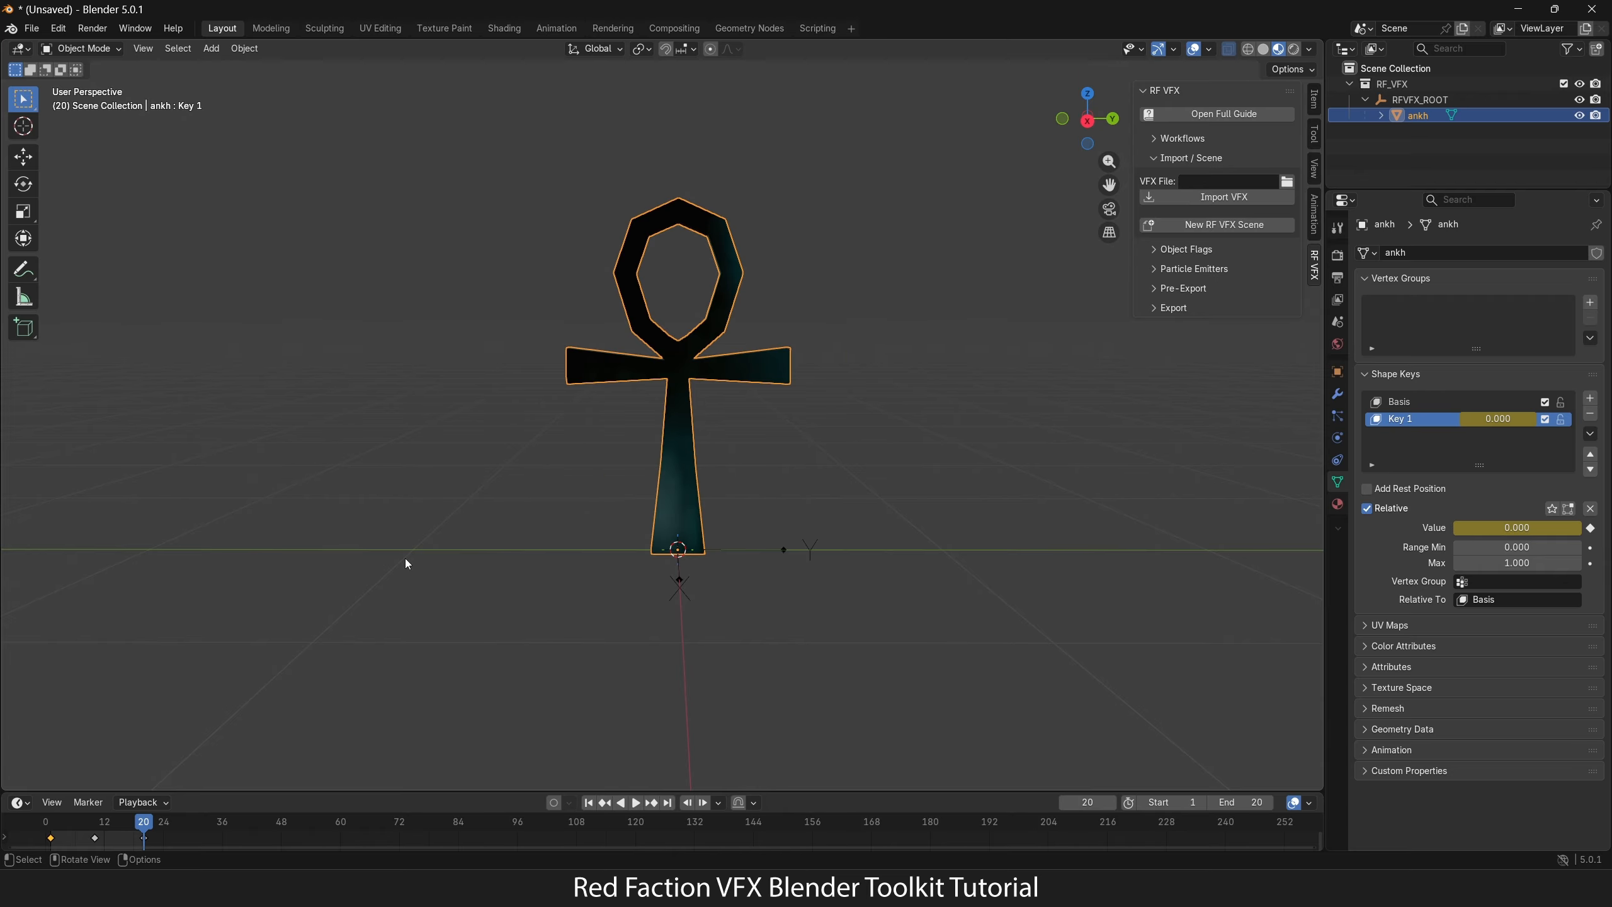
Step: Play the morph again, return to frame 1, and examine the object flags available for the ankh
click(1192, 269)
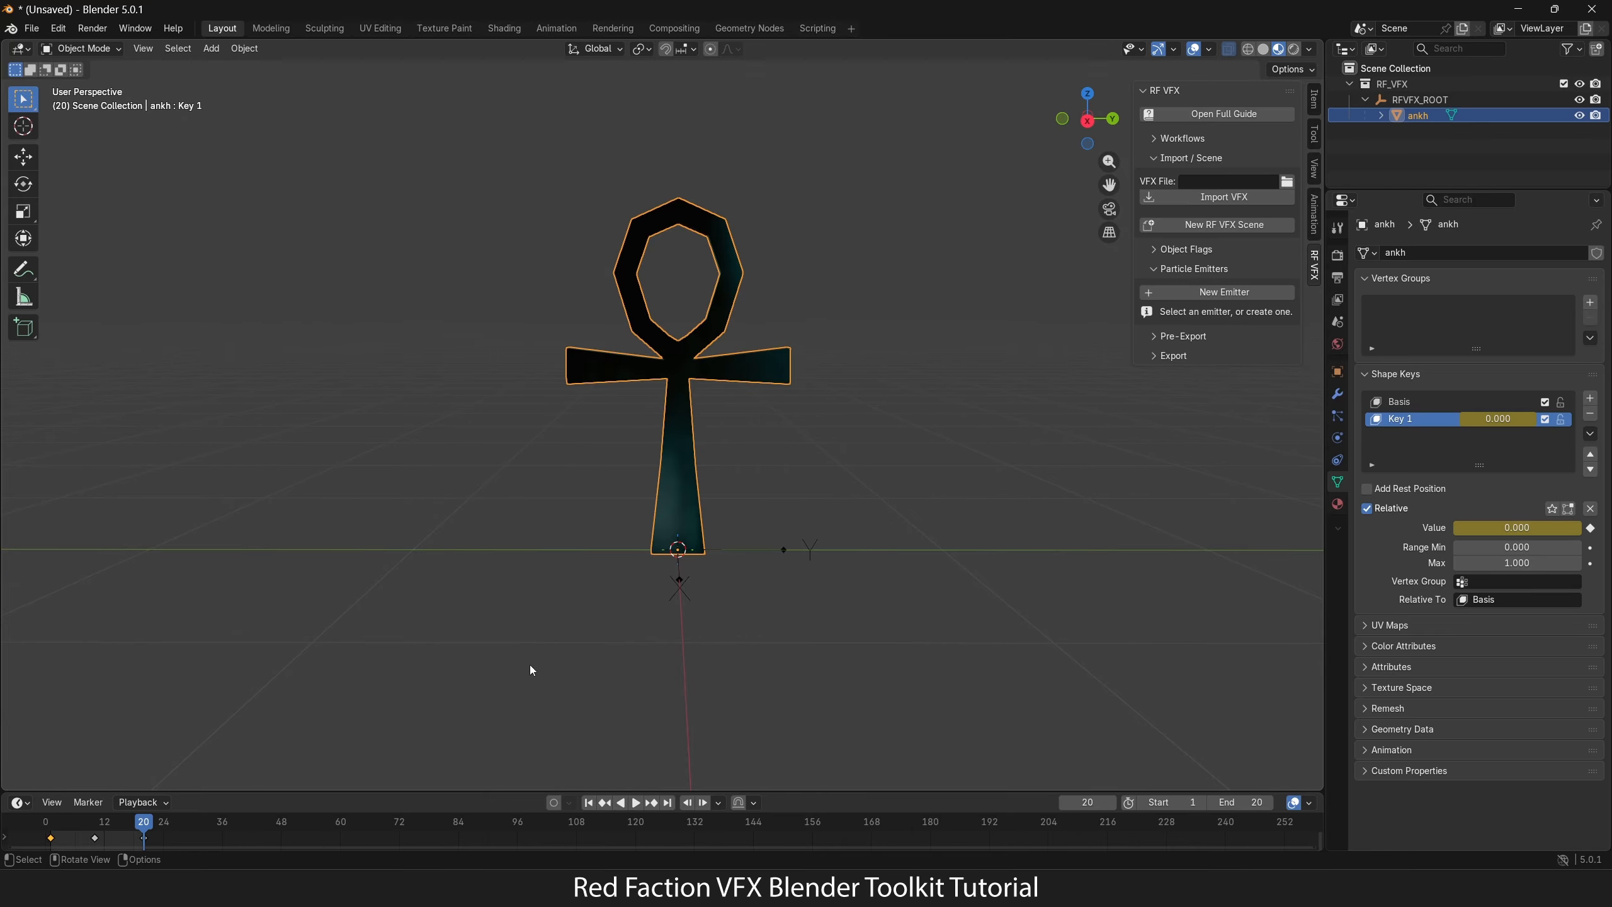
key(space)
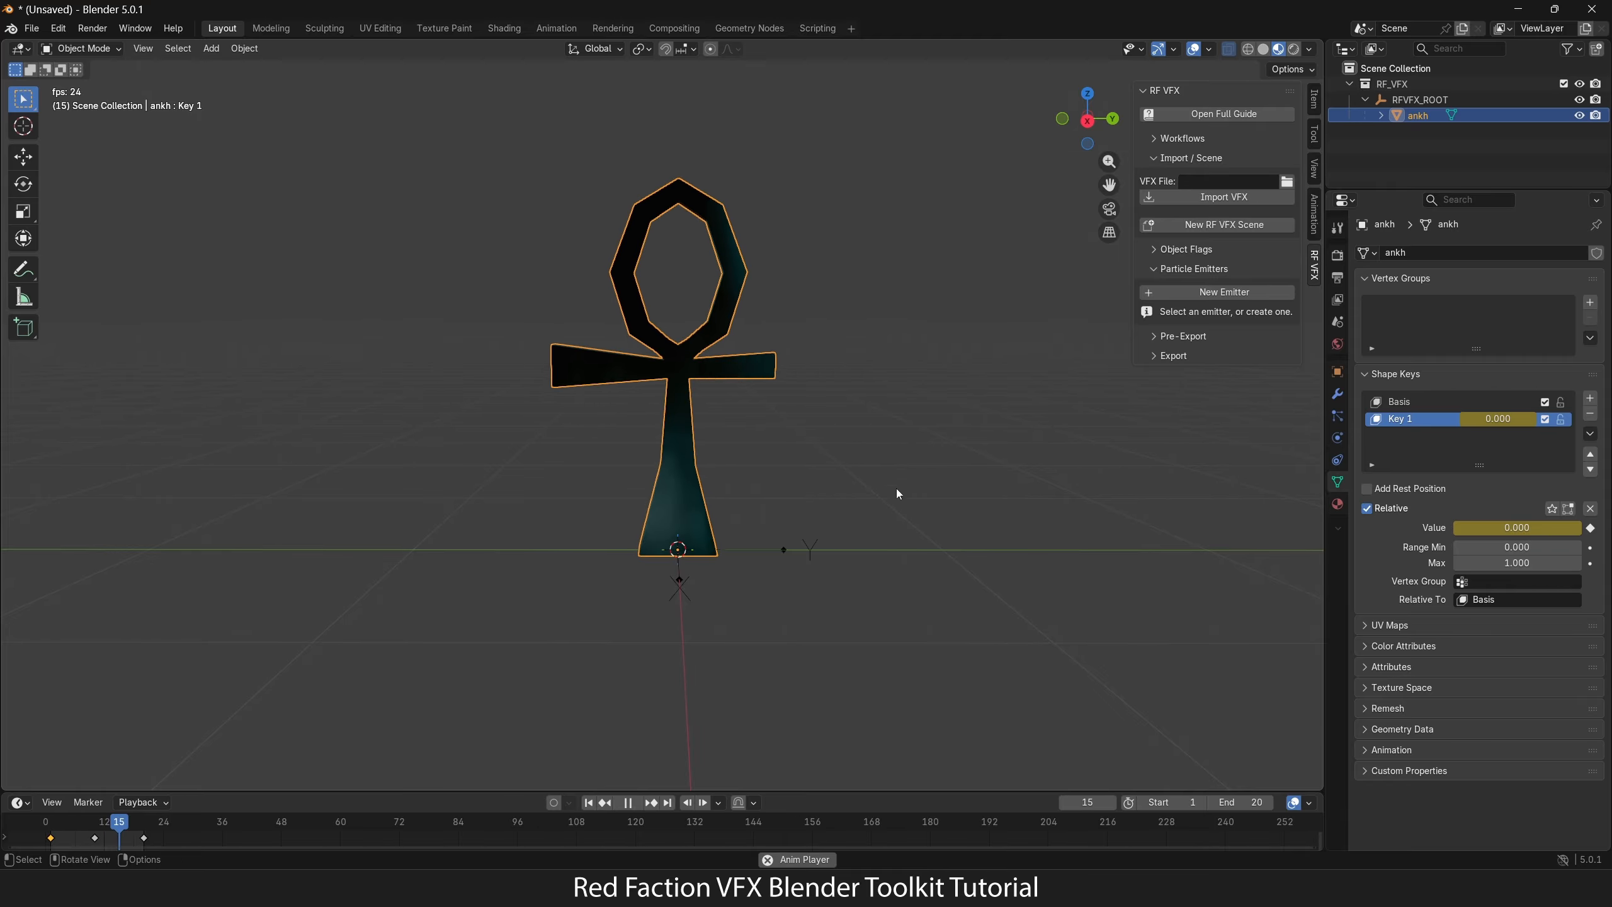
key(space)
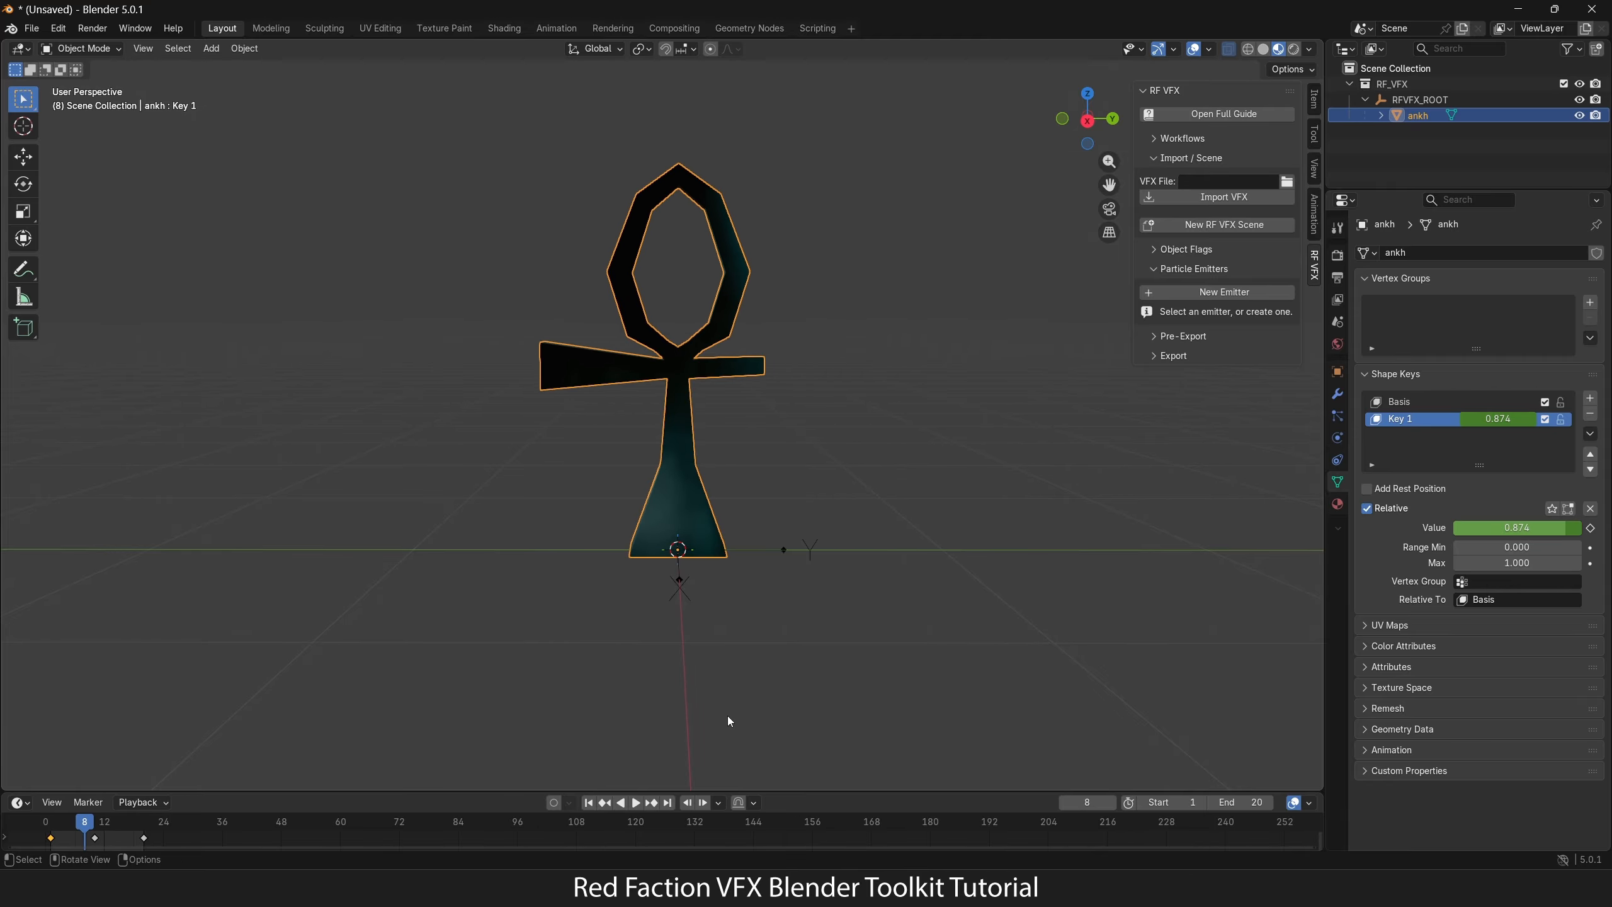
key(shift+Left)
click(1153, 251)
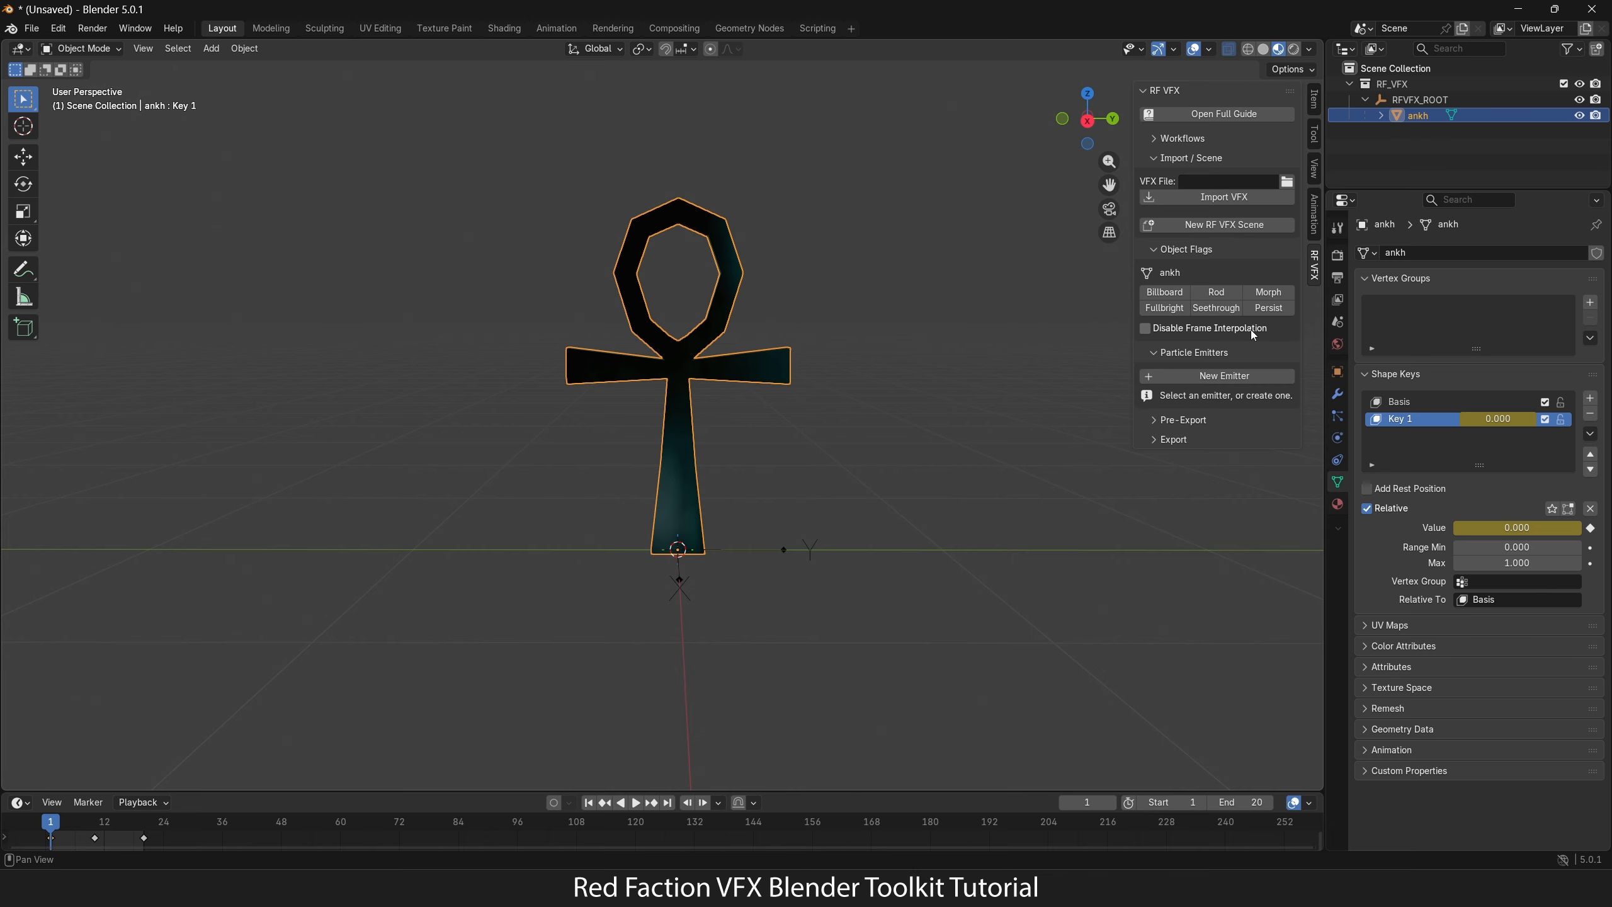
Step: Create a new RF VFX particle emitter and move it up along Z into the middle of the ankh's loop
click(1148, 250)
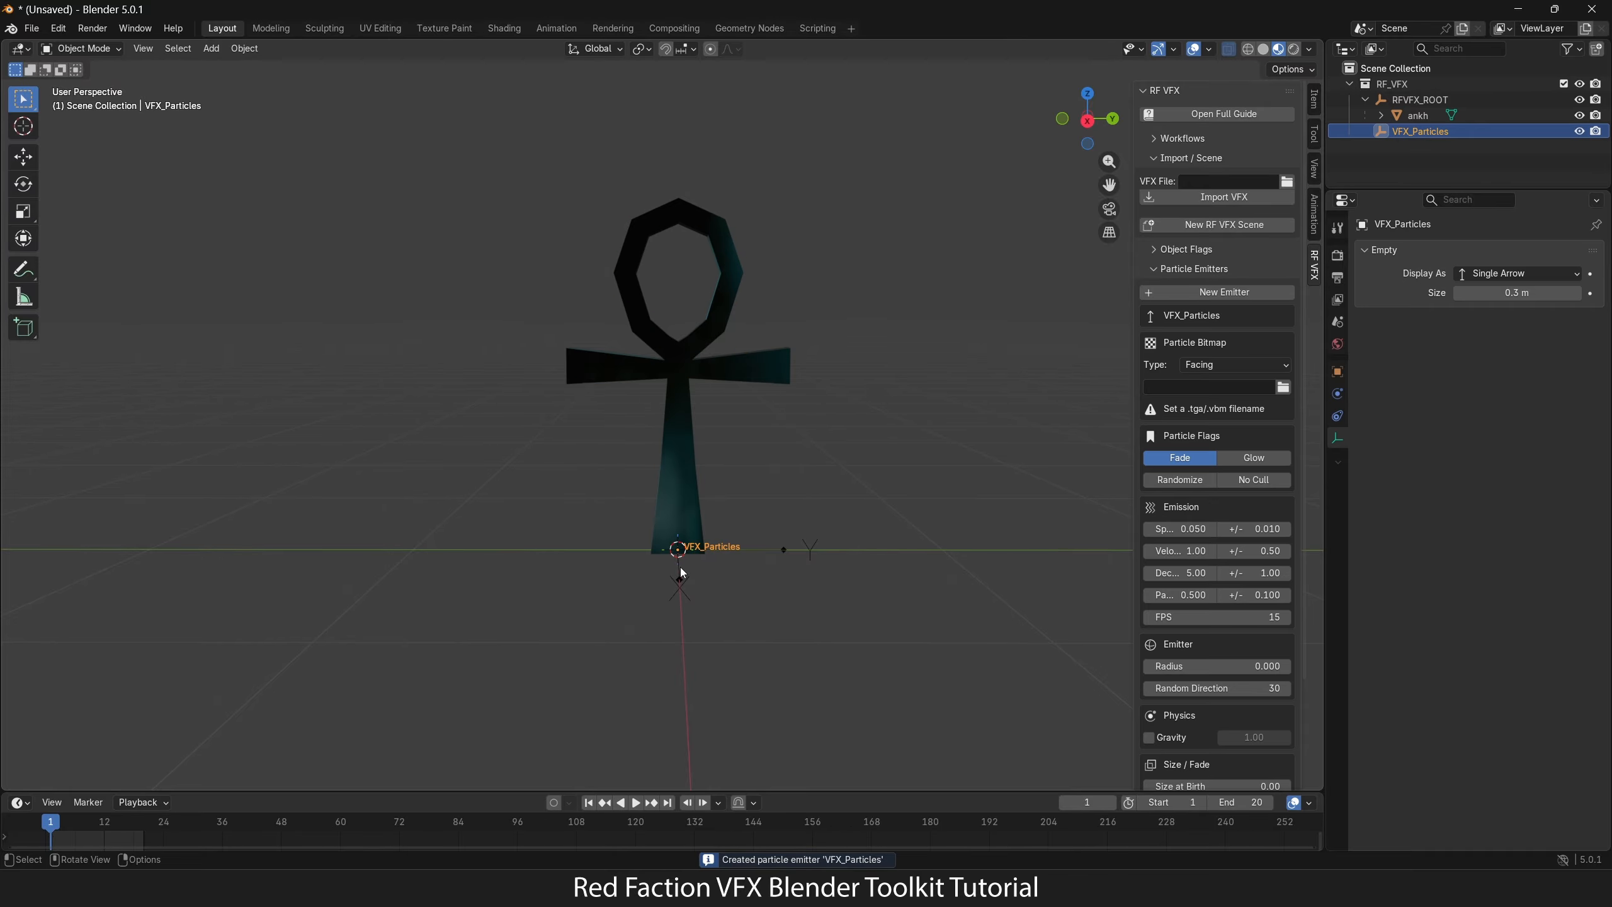
click(24, 156)
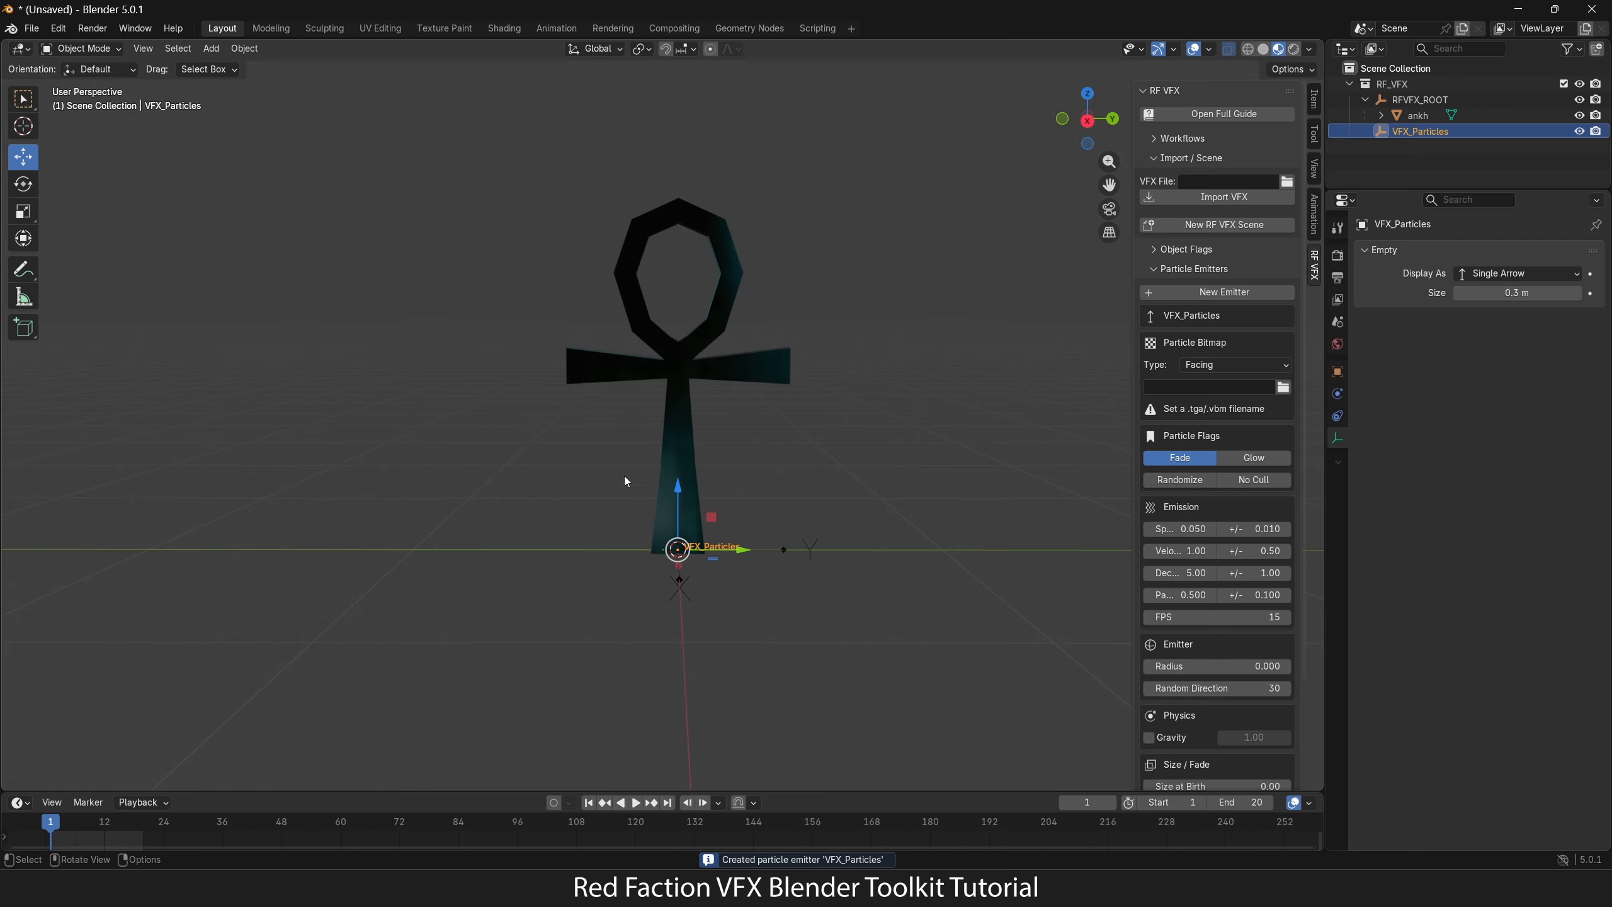
drag(677, 488, 731, 214)
middle_drag(731, 215, 735, 245)
scroll(749, 190, up, 4)
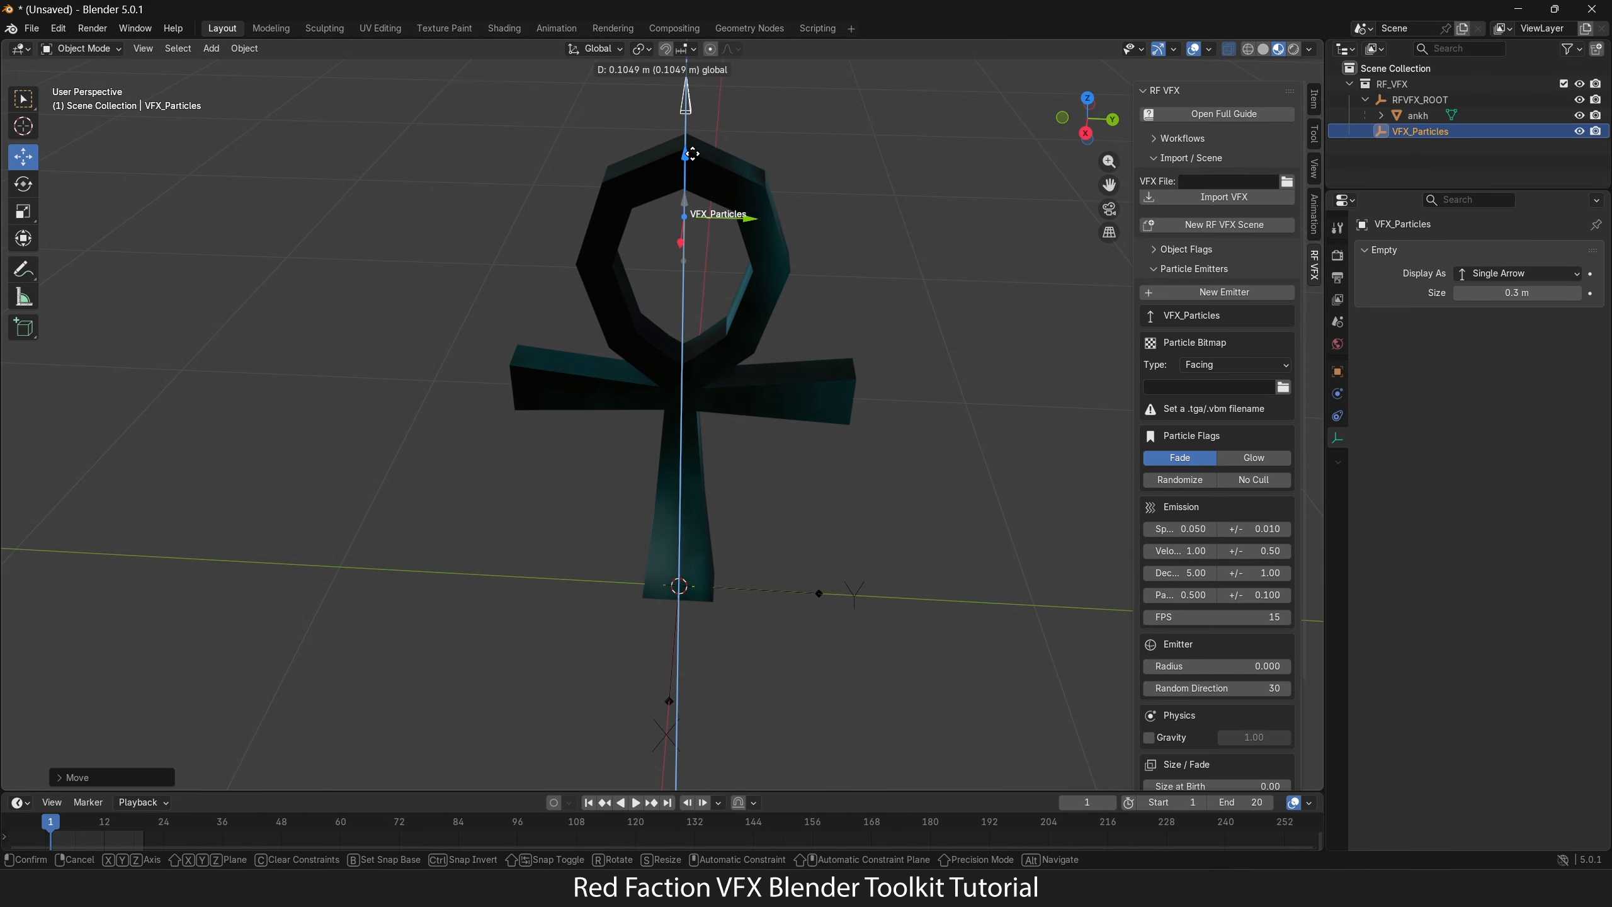
middle_drag(766, 113, 914, 421)
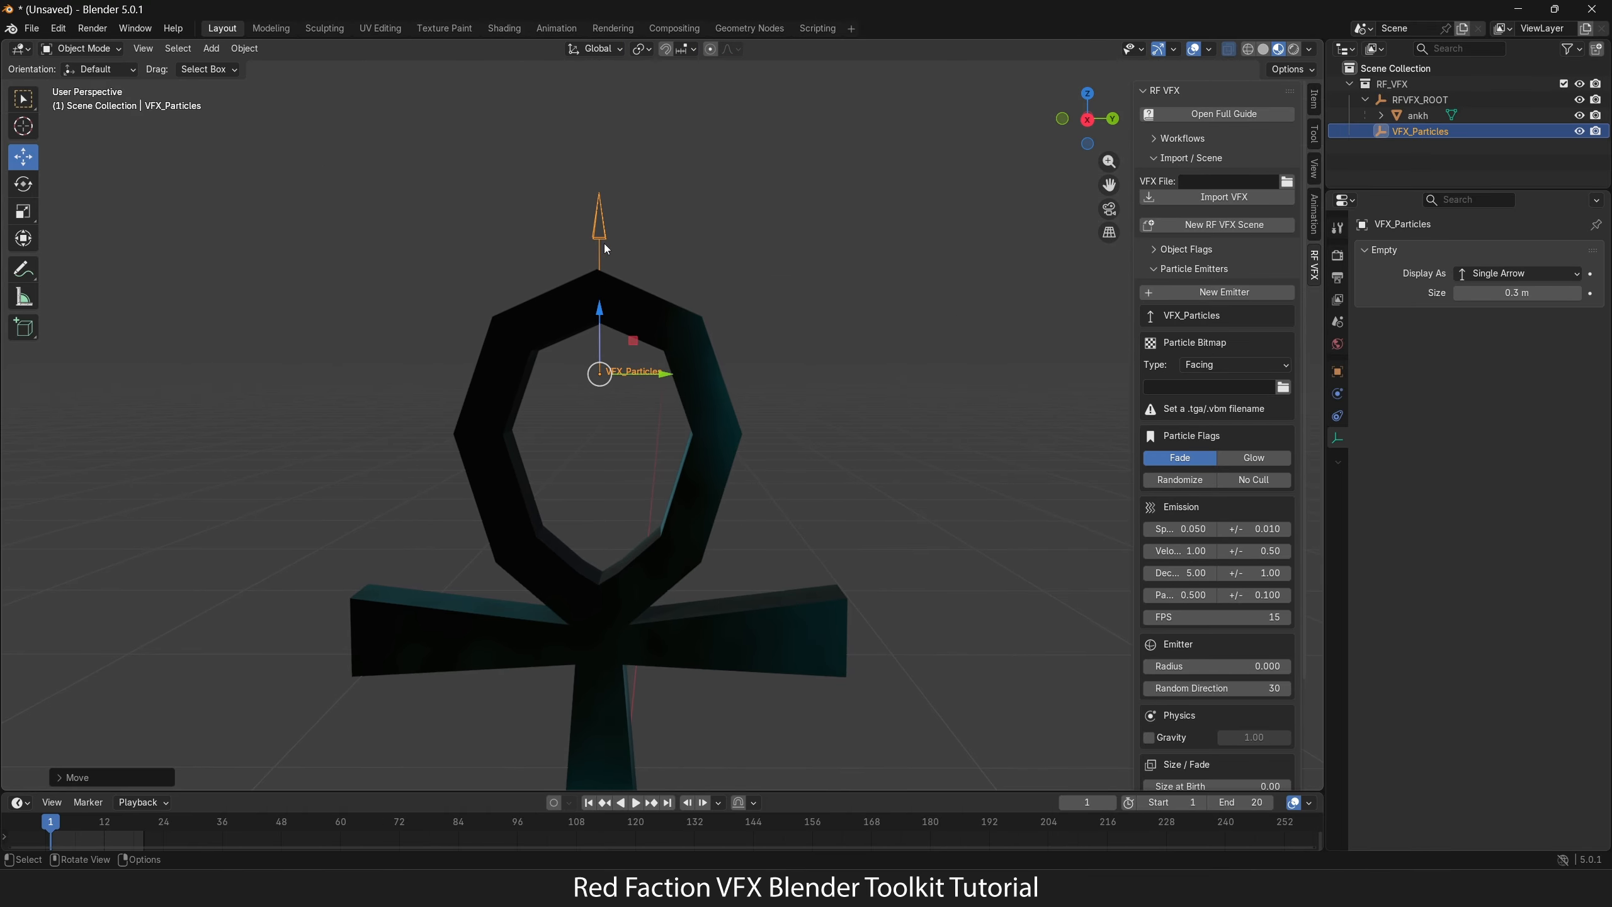
drag(607, 335, 598, 384)
shift+middle_drag(559, 432, 566, 364)
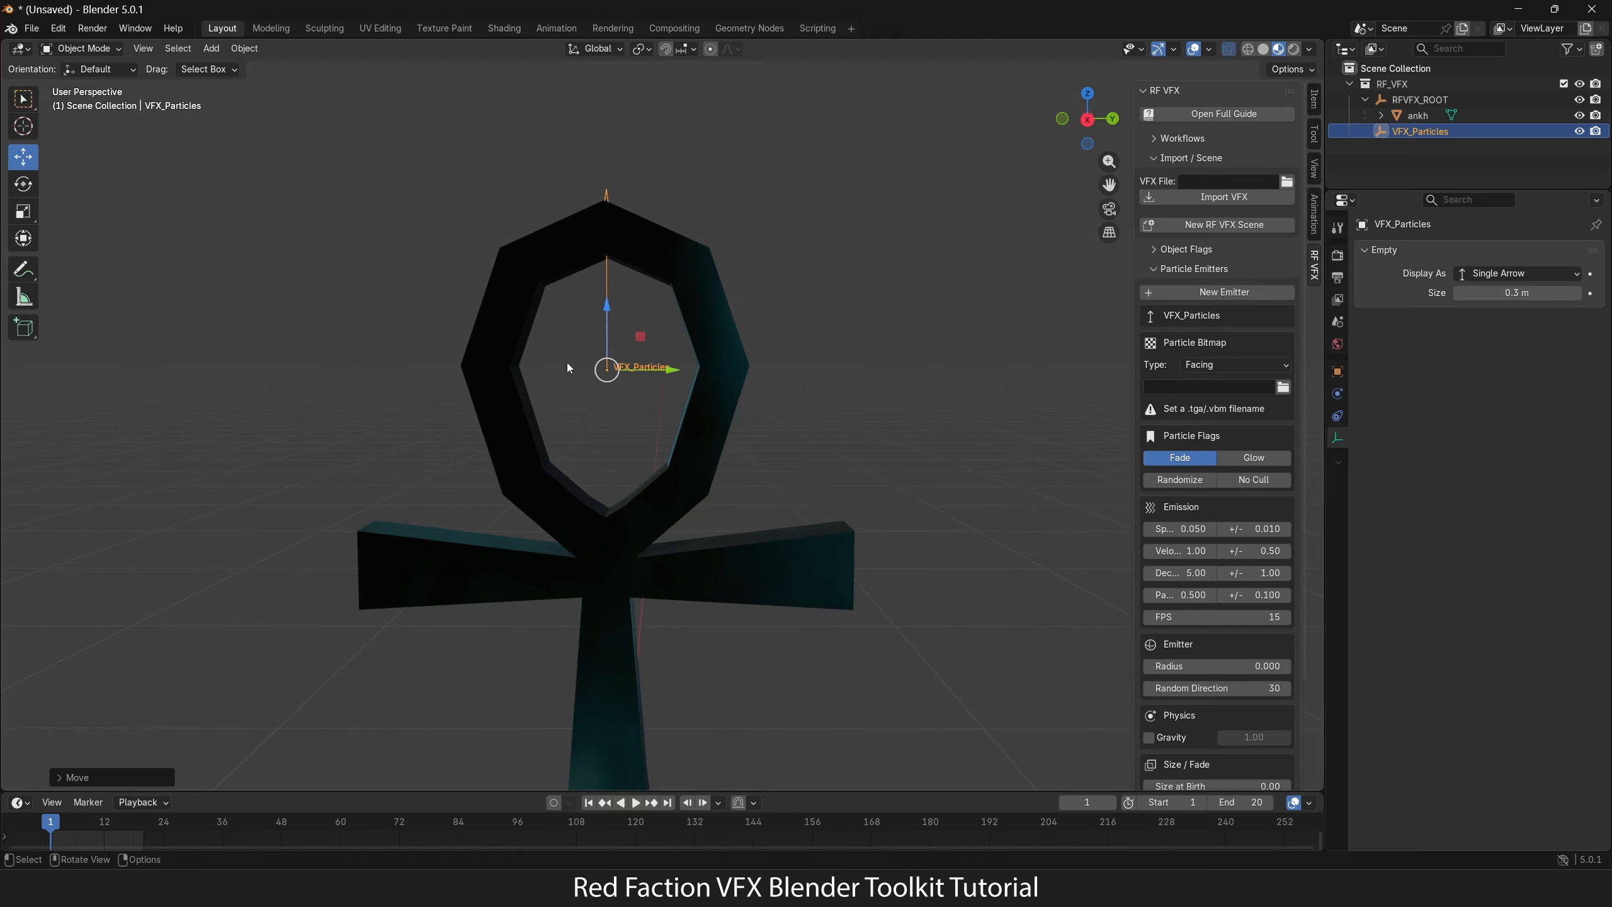
Step: Widen the RF VFX sidebar and review the emitter's settings and particle type options, leaving the type on Facing
drag(1134, 393, 1002, 244)
scroll(1002, 244, down, 4)
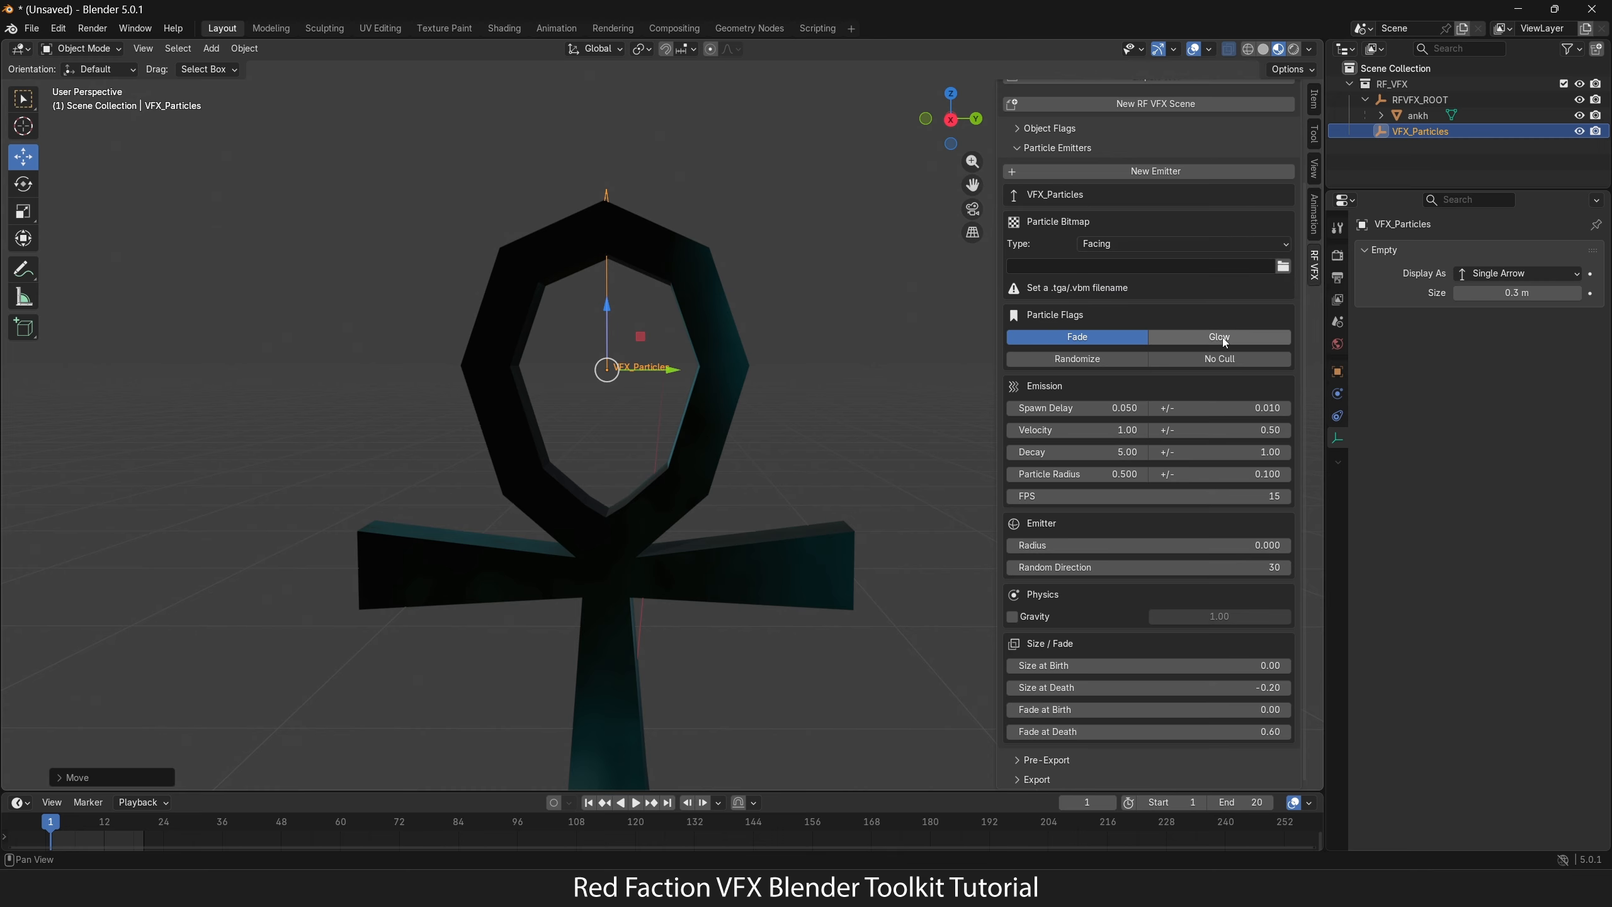
click(1106, 244)
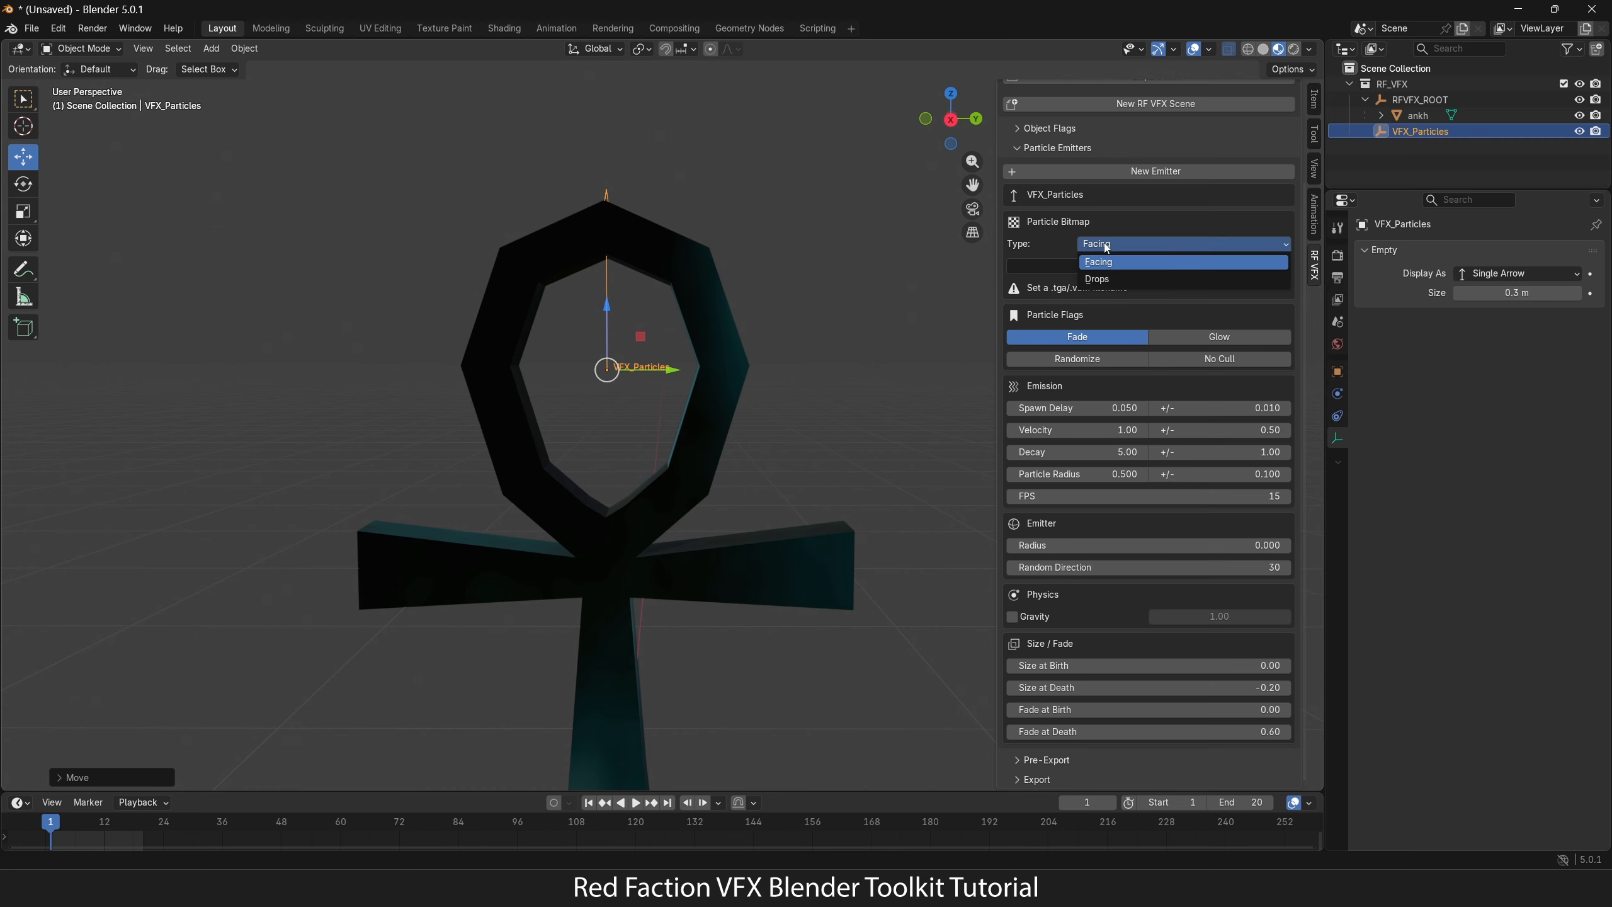
click(1106, 245)
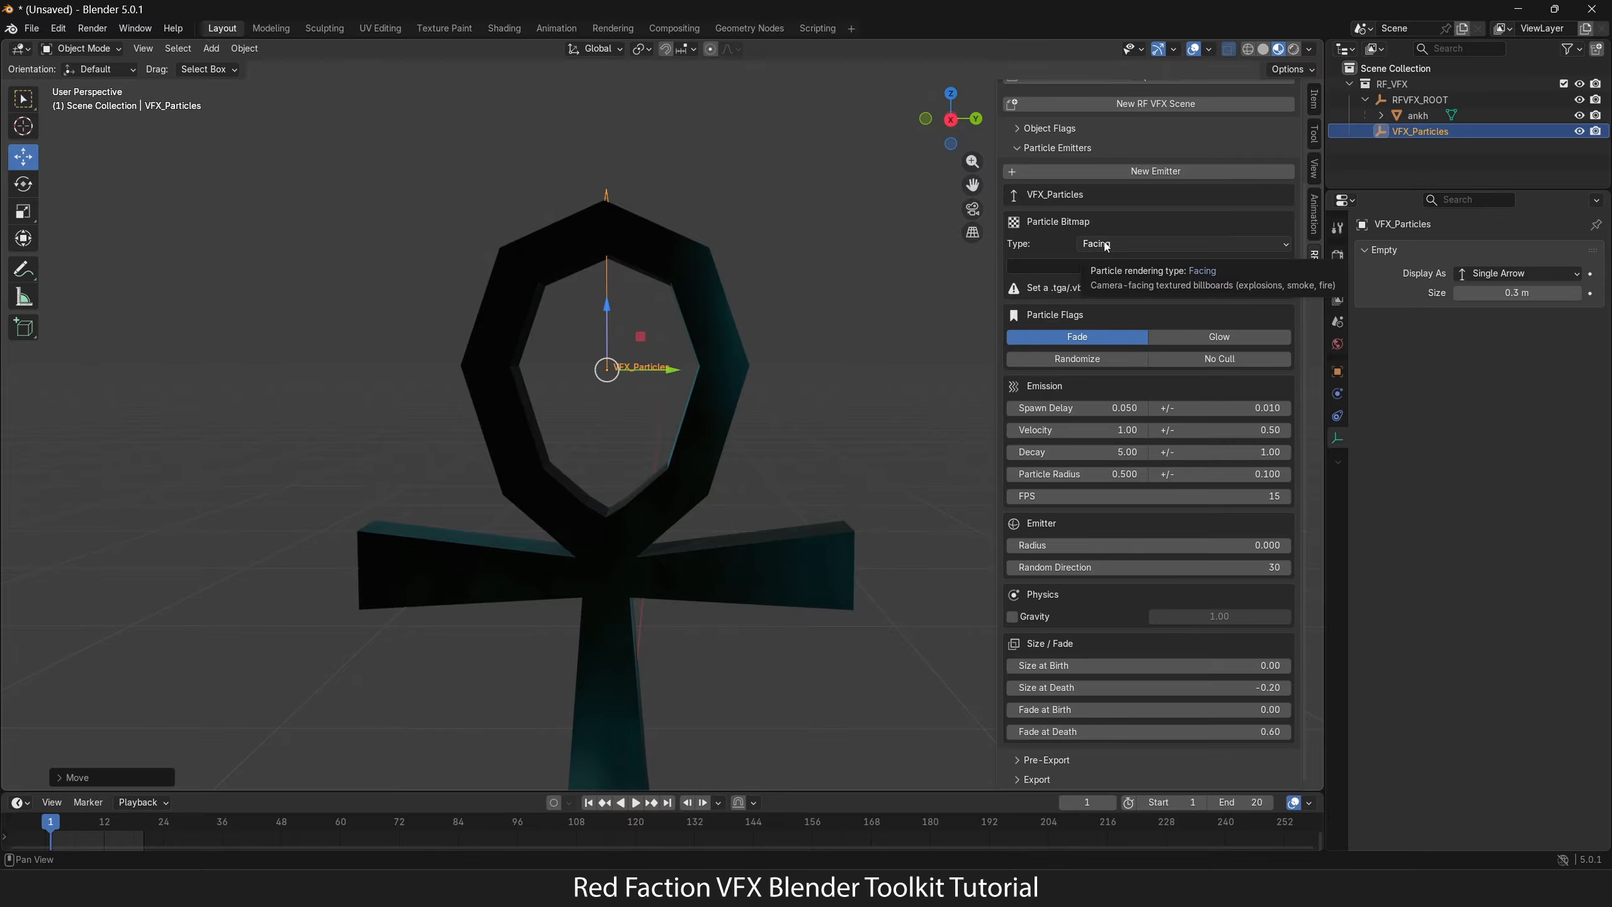
Step: Keep the emitter's particle type on Facing and set its bitmap to explosionflare01.tga from the Default Textures folder
click(1106, 245)
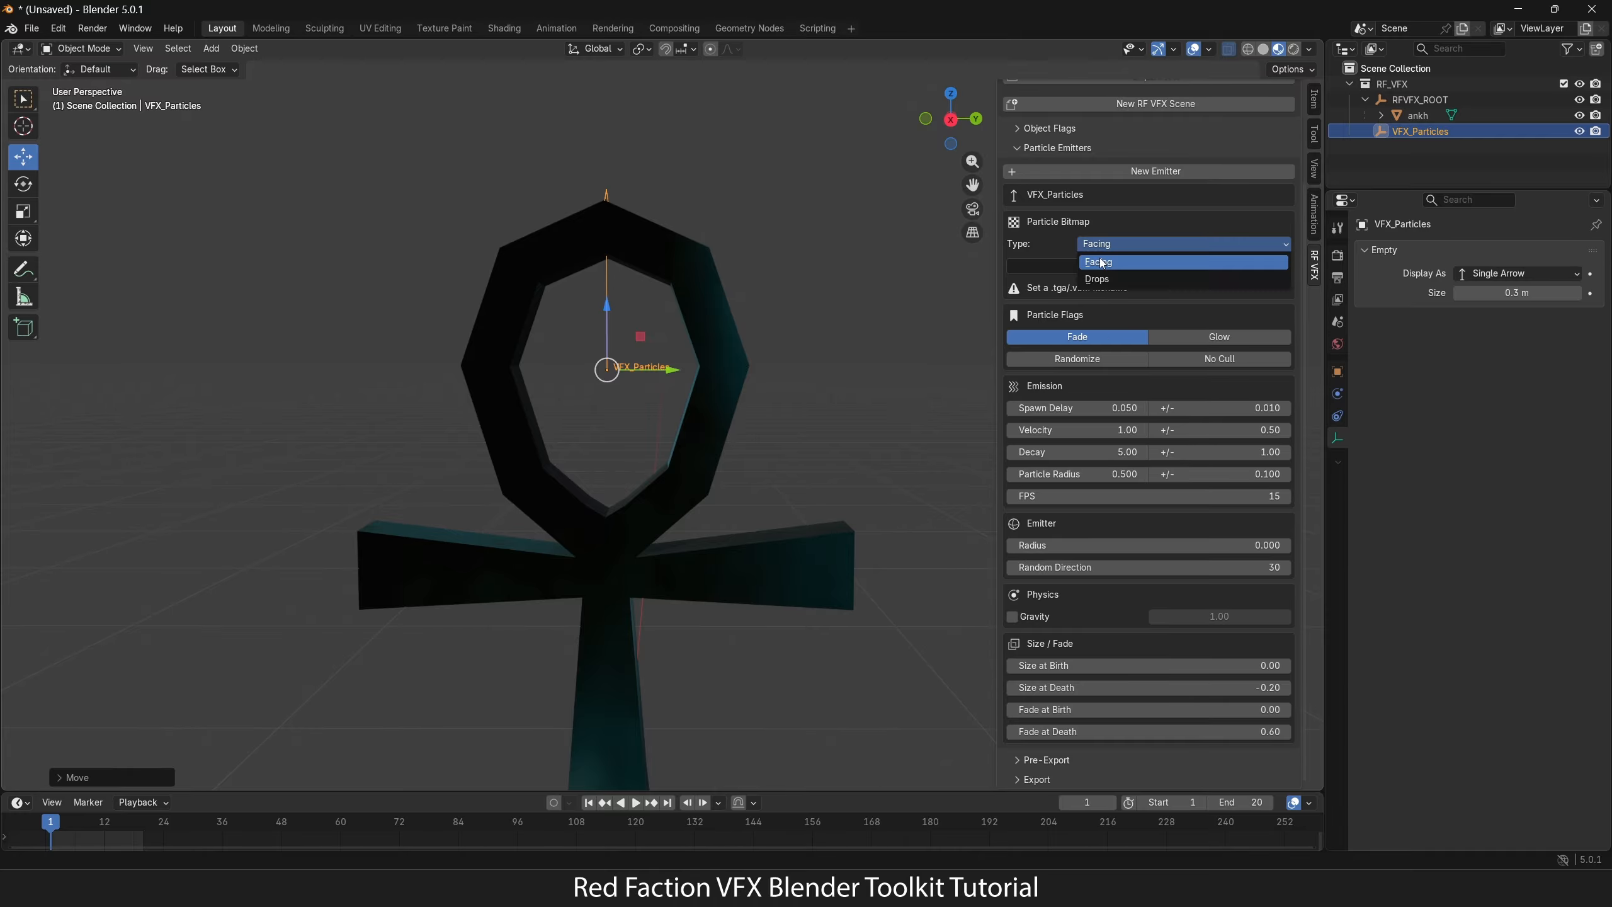
click(1102, 262)
click(1283, 266)
text(exp)
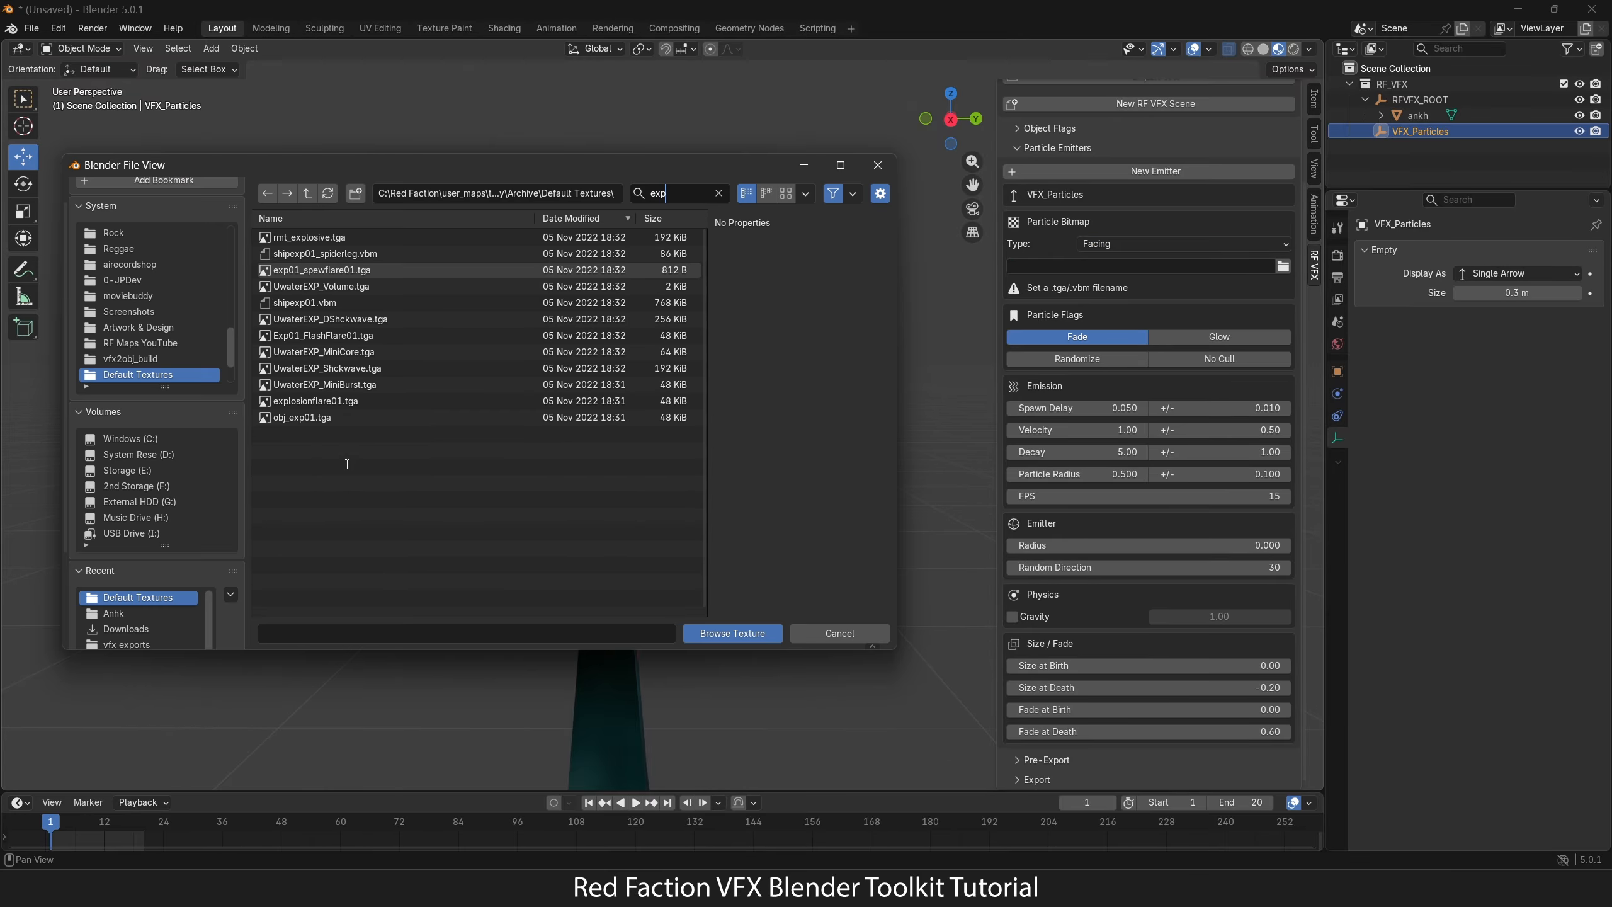
key(Return)
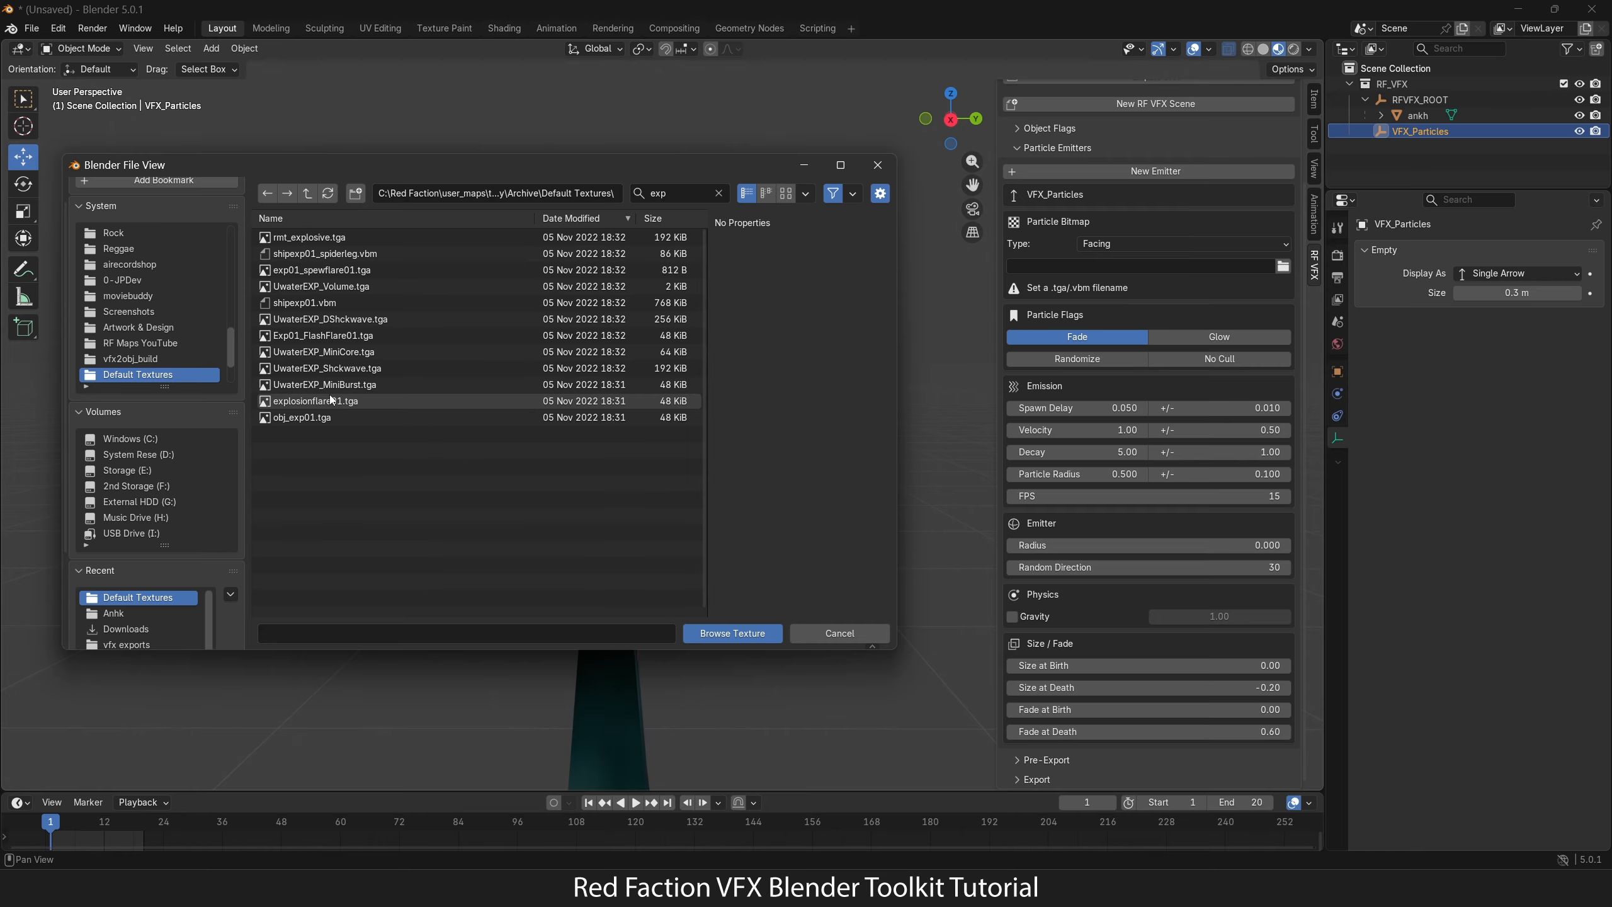
click(331, 400)
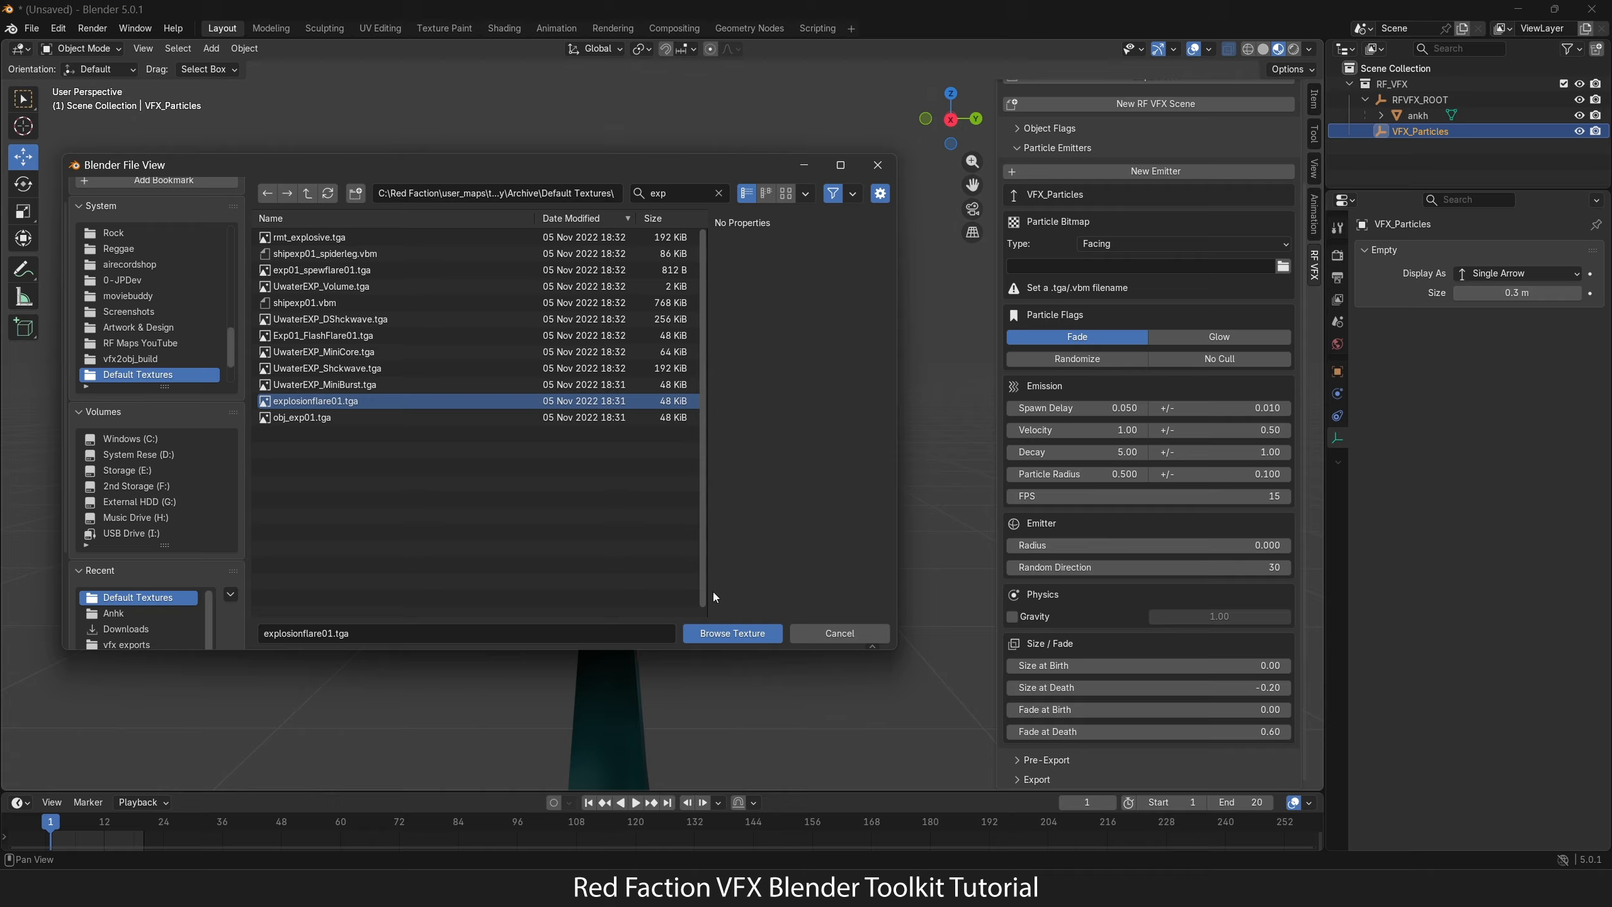
click(738, 634)
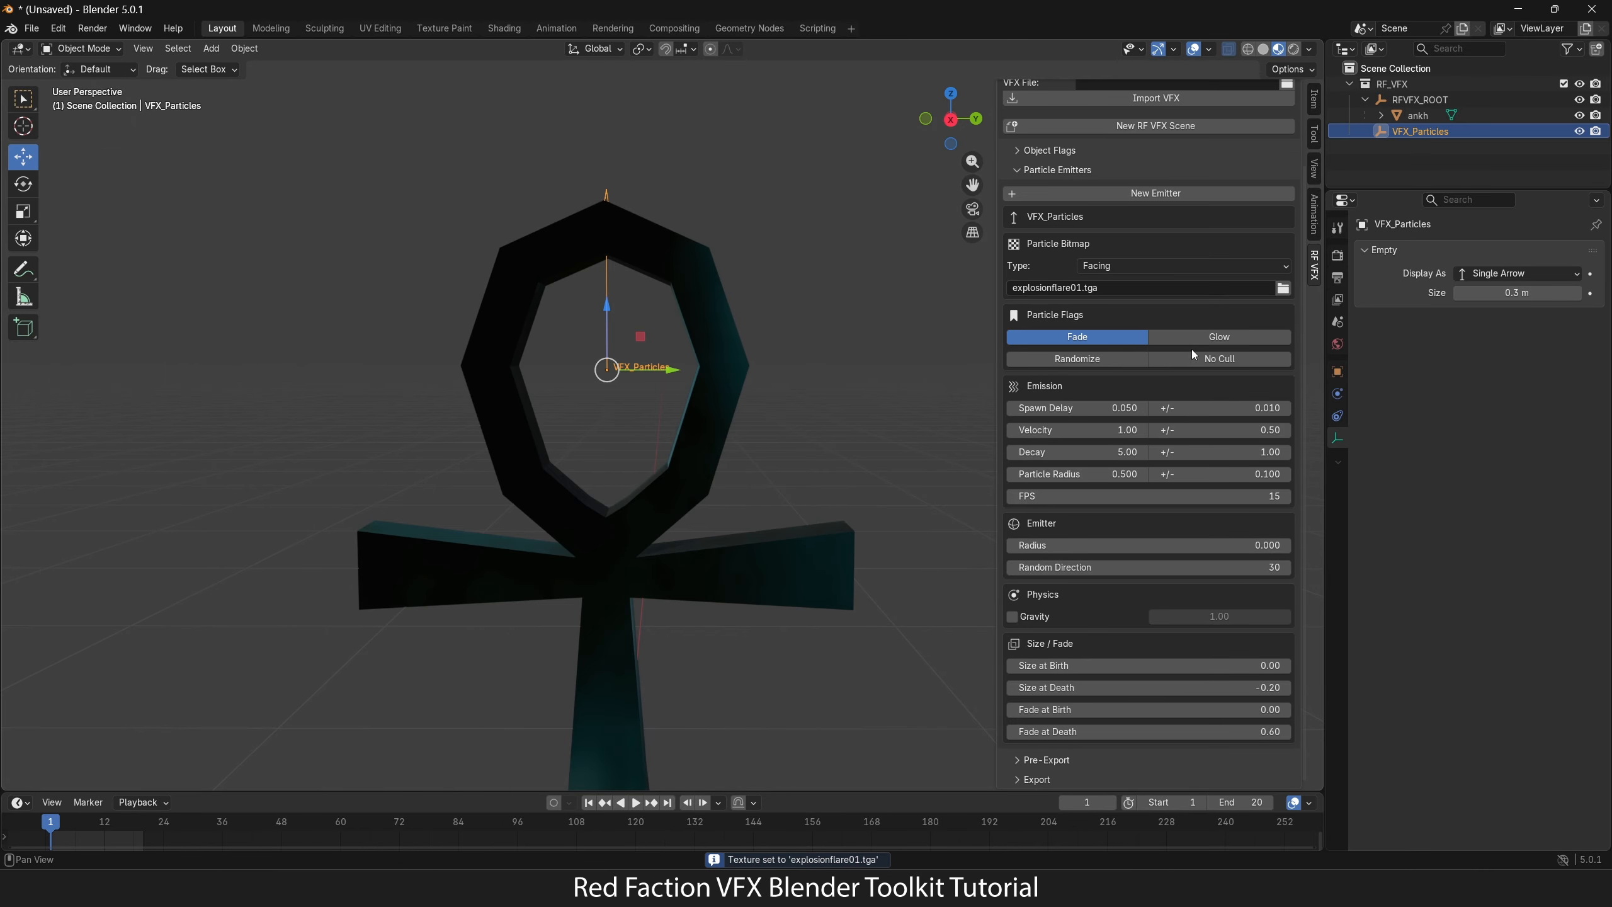
Step: Enable the emitter's Glow flag and set spawn delay to 0.15, velocity to 0.5, particle radius to 0.25 and random direction to 10
click(1230, 334)
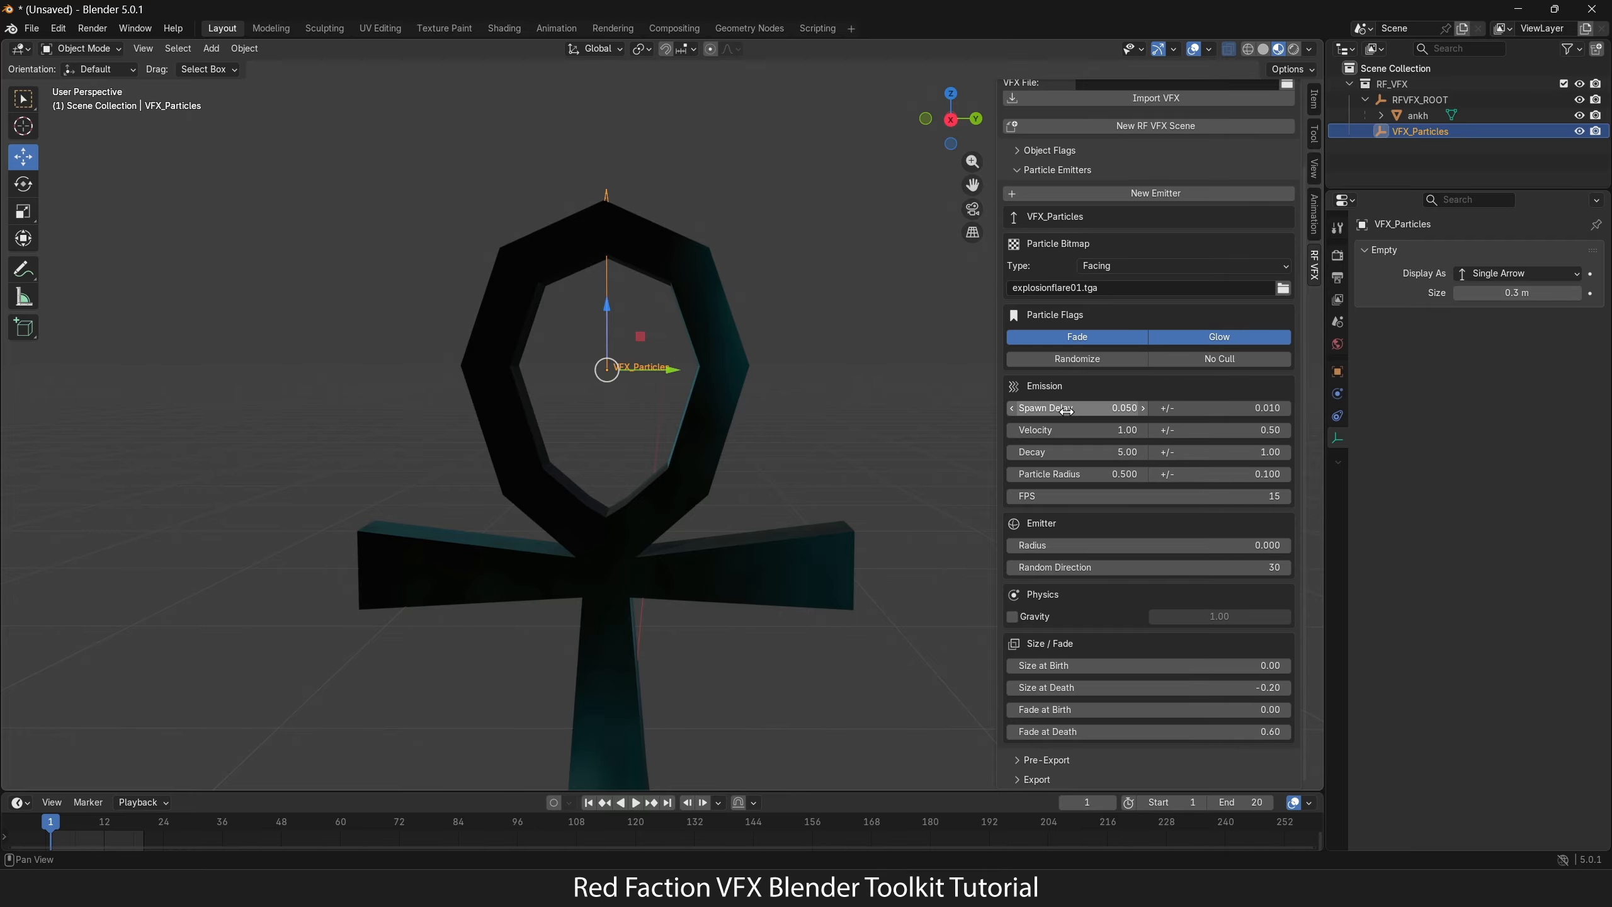
click(1132, 406)
text(0.15)
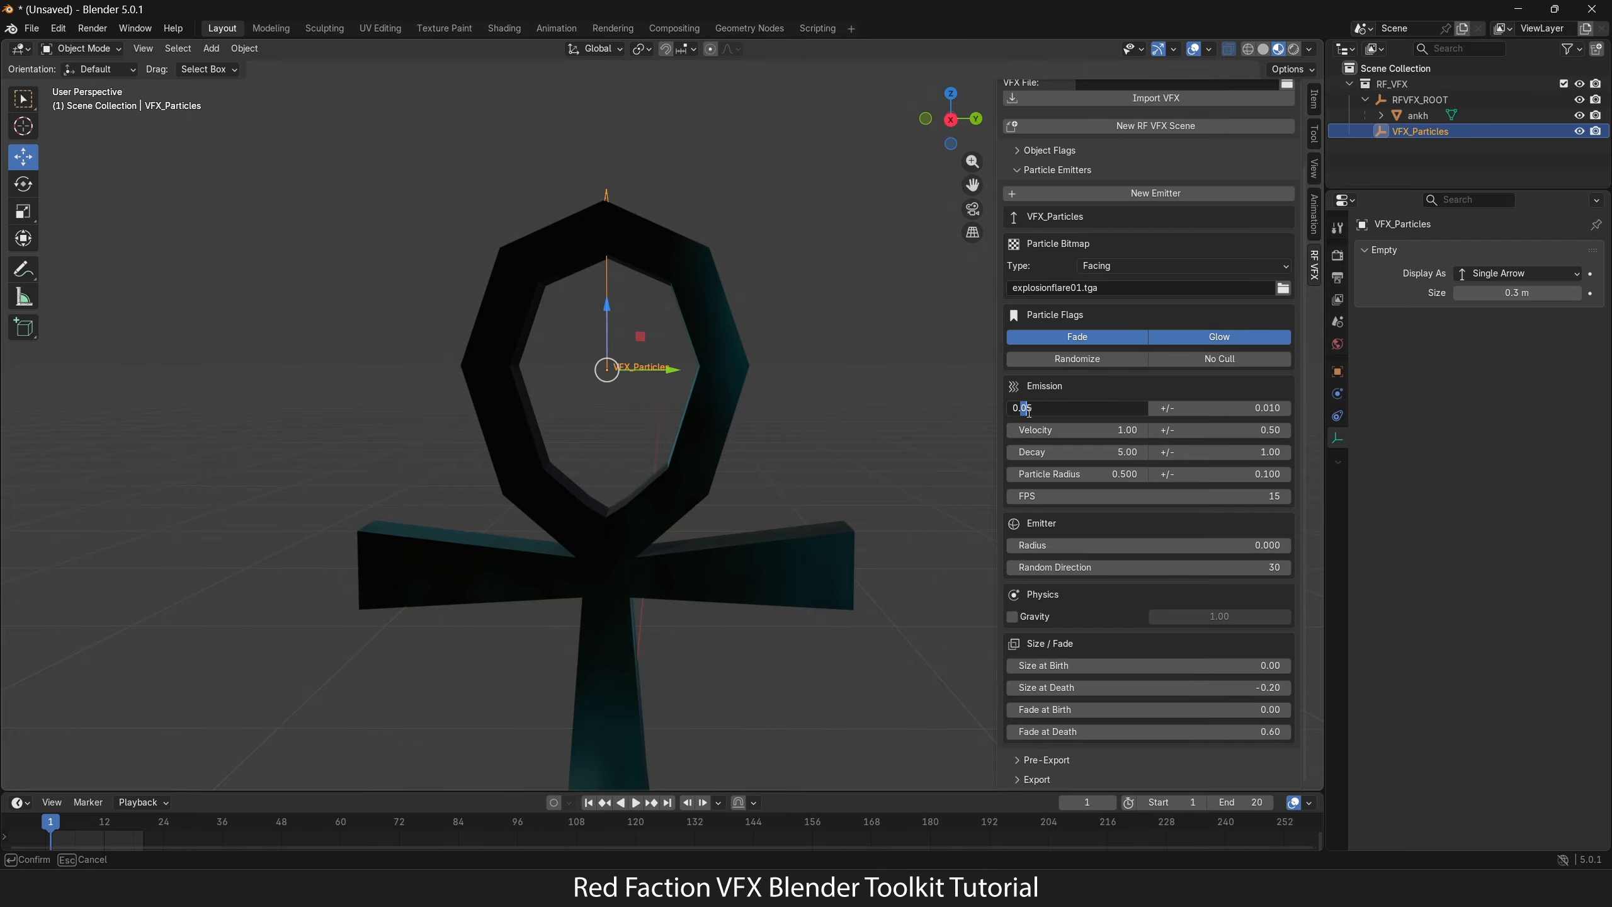
key(Return)
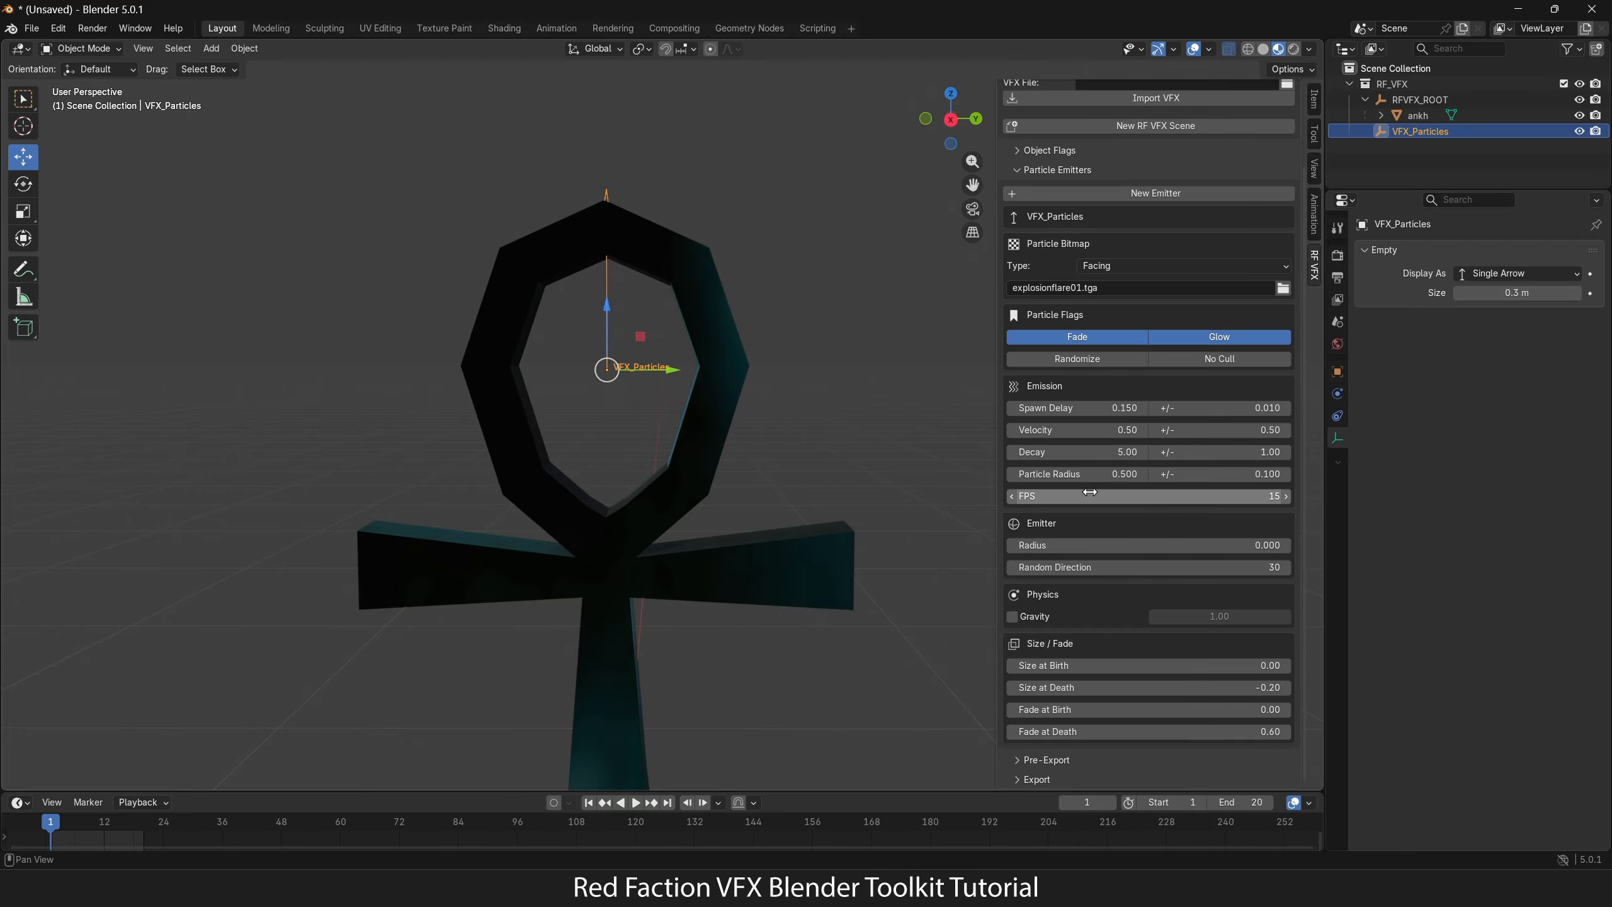
drag(1078, 472, 1087, 471)
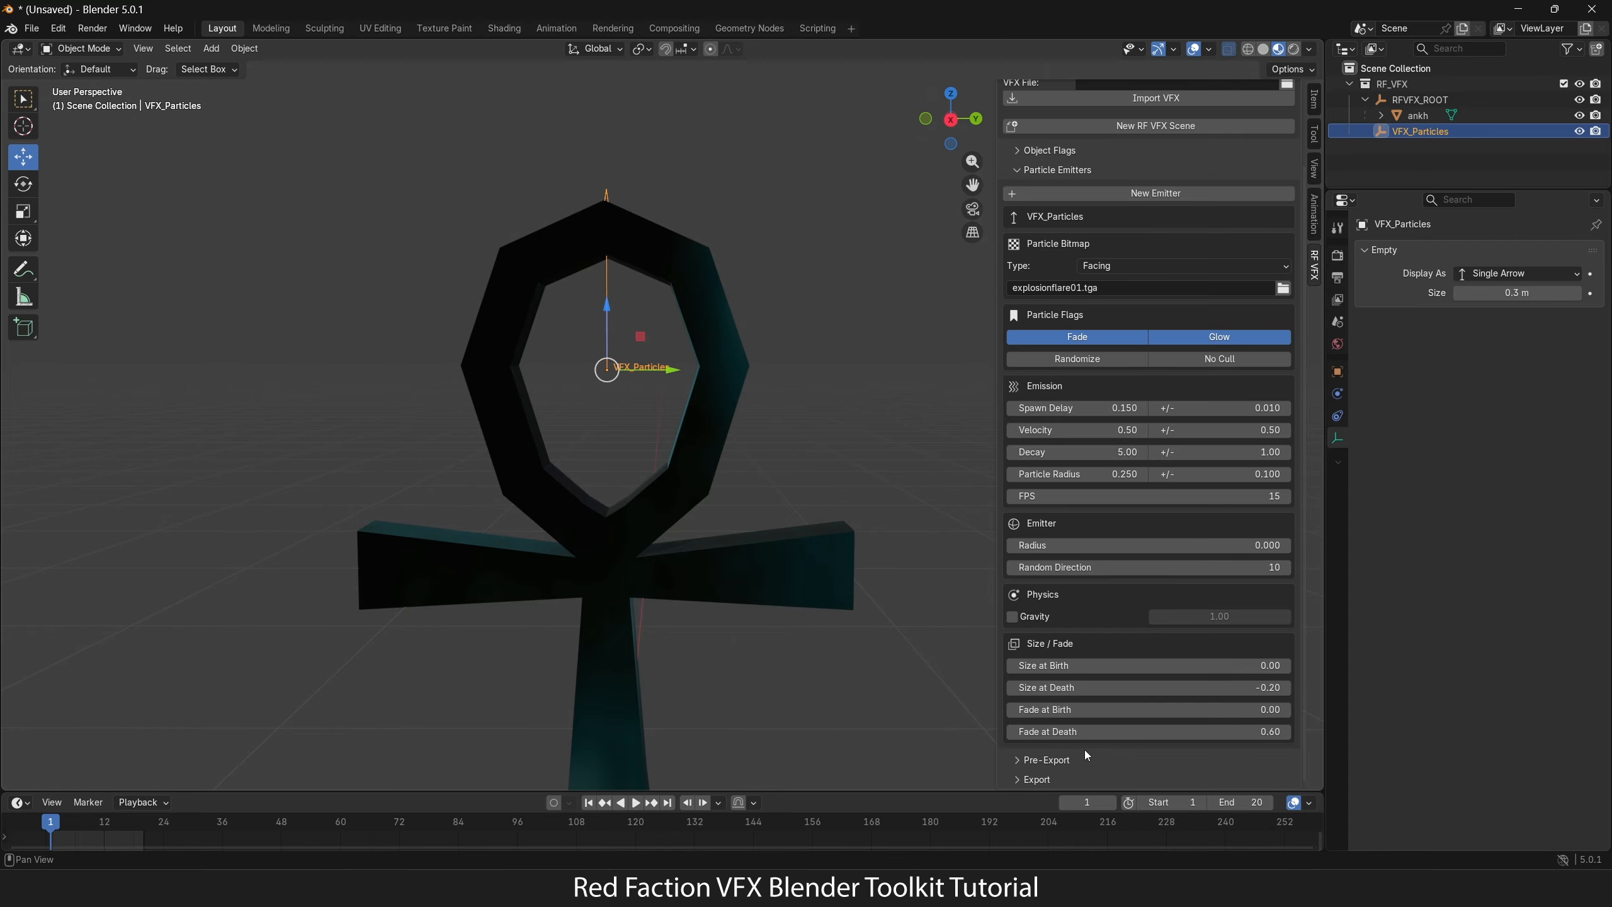
Step: Deselect the emitter, view the whole ankh, play its morph animation and return to frame 1
scroll(743, 520, down, 5)
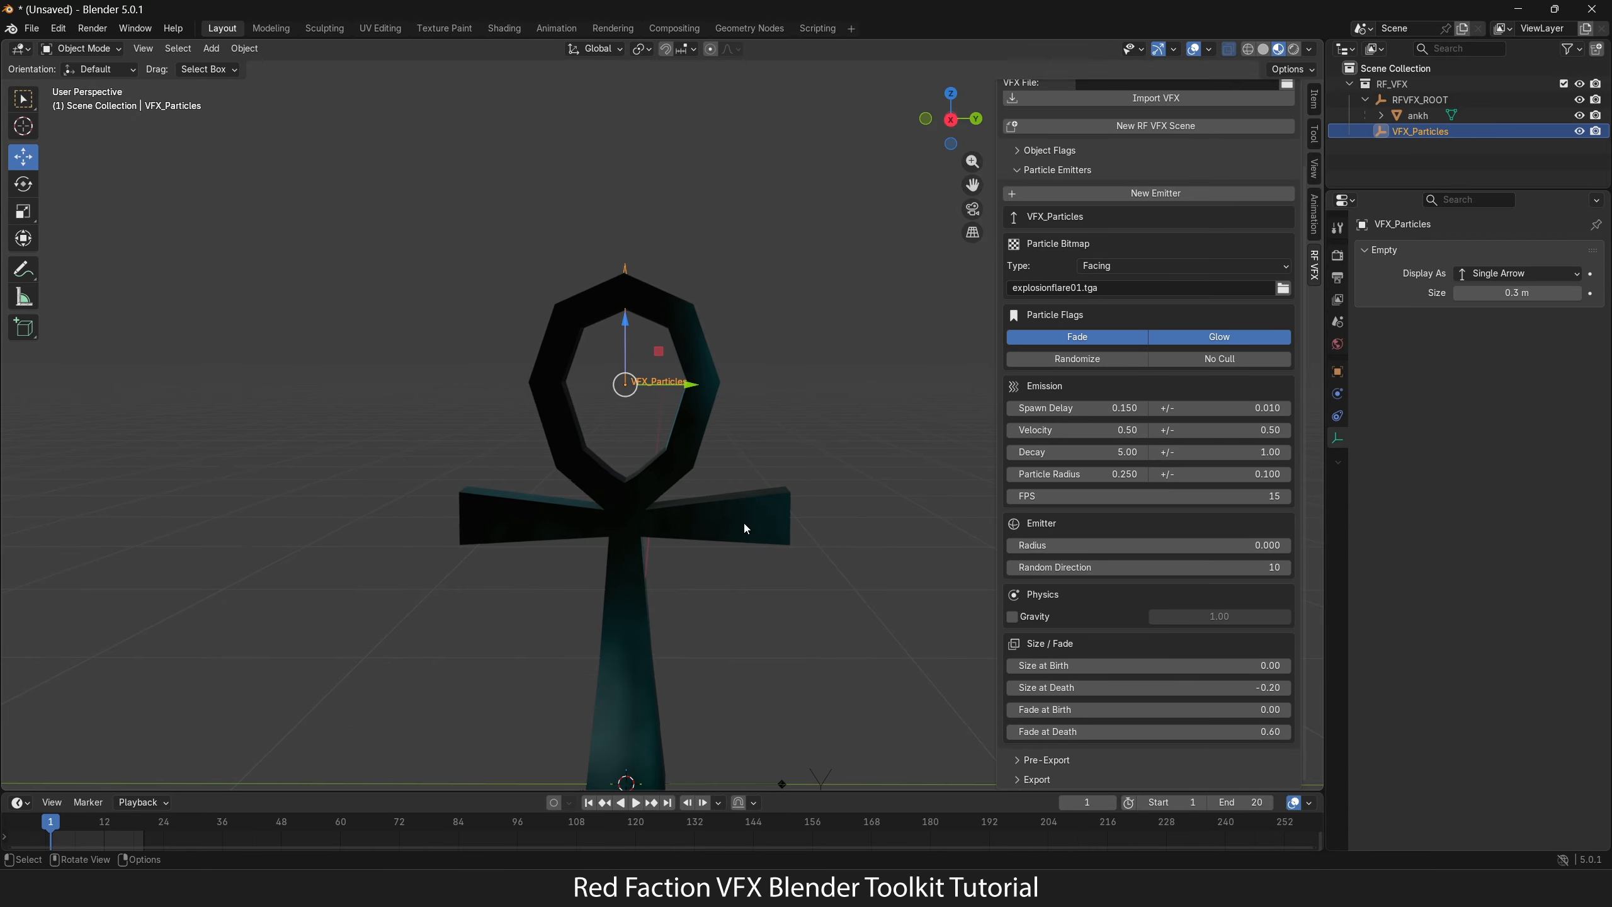
scroll(1084, 544, up, 3)
scroll(1084, 544, down, 3)
scroll(1081, 773, up, 3)
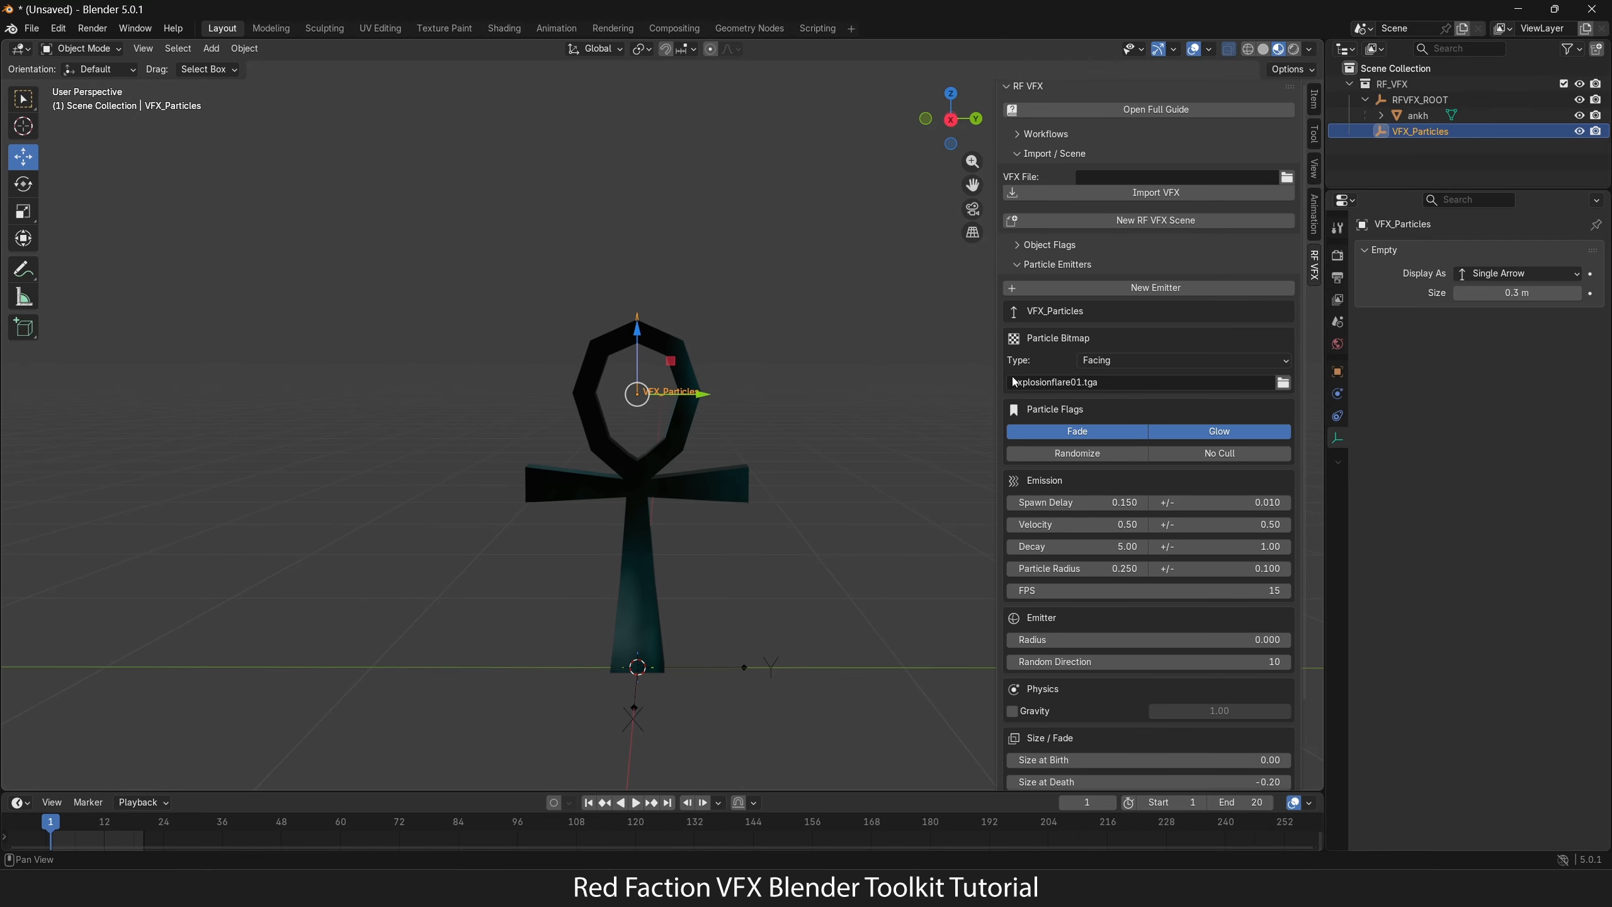
click(740, 529)
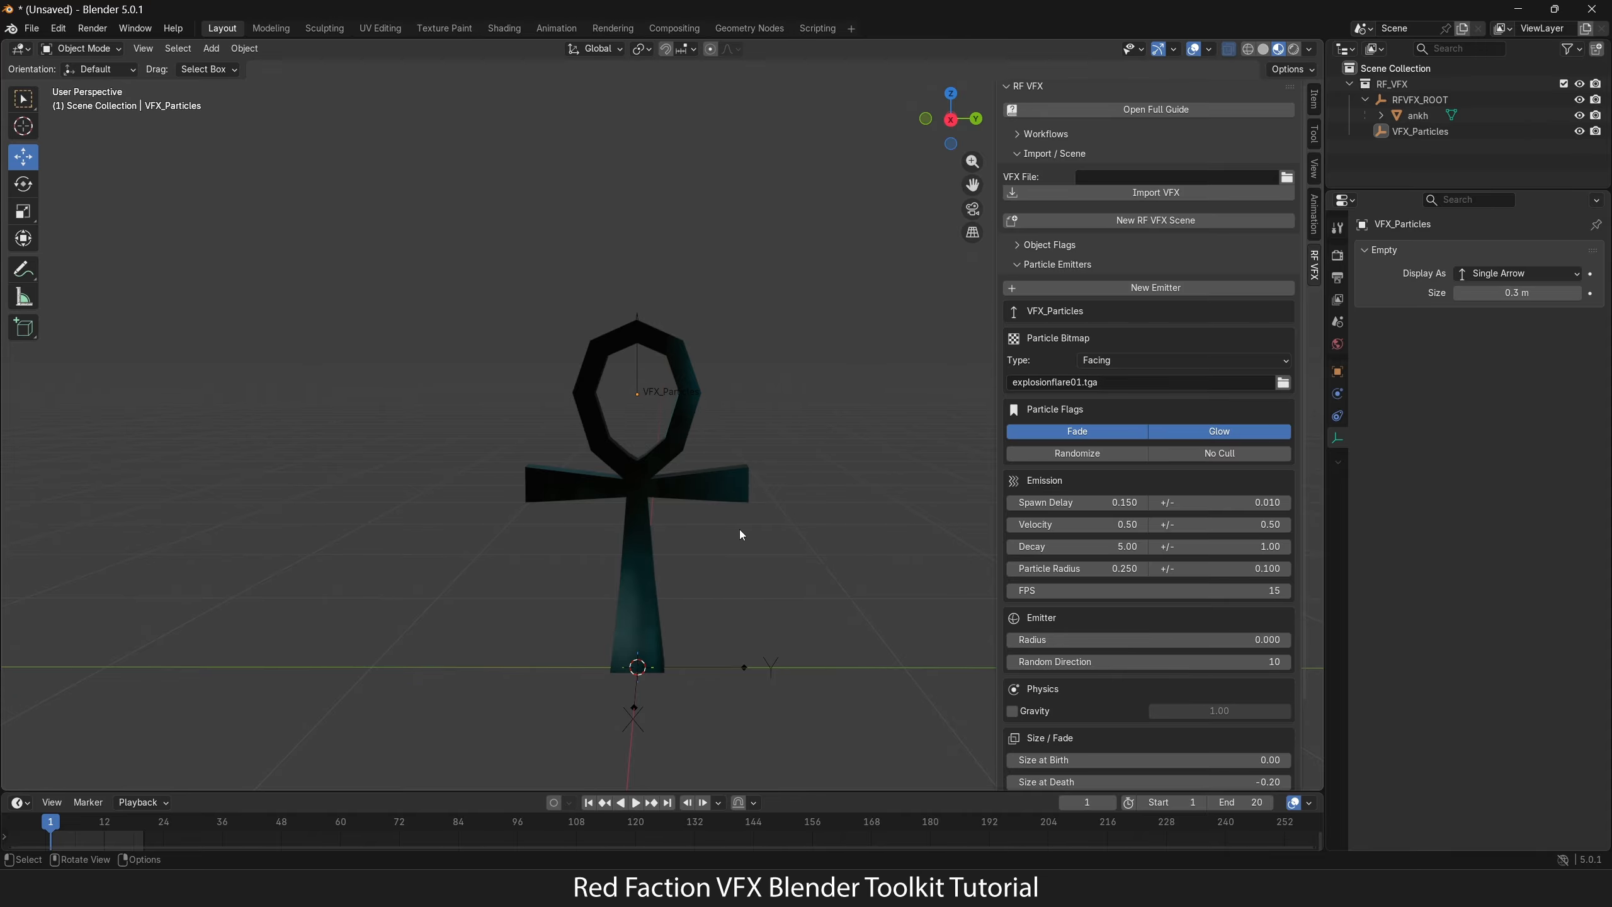
key(space)
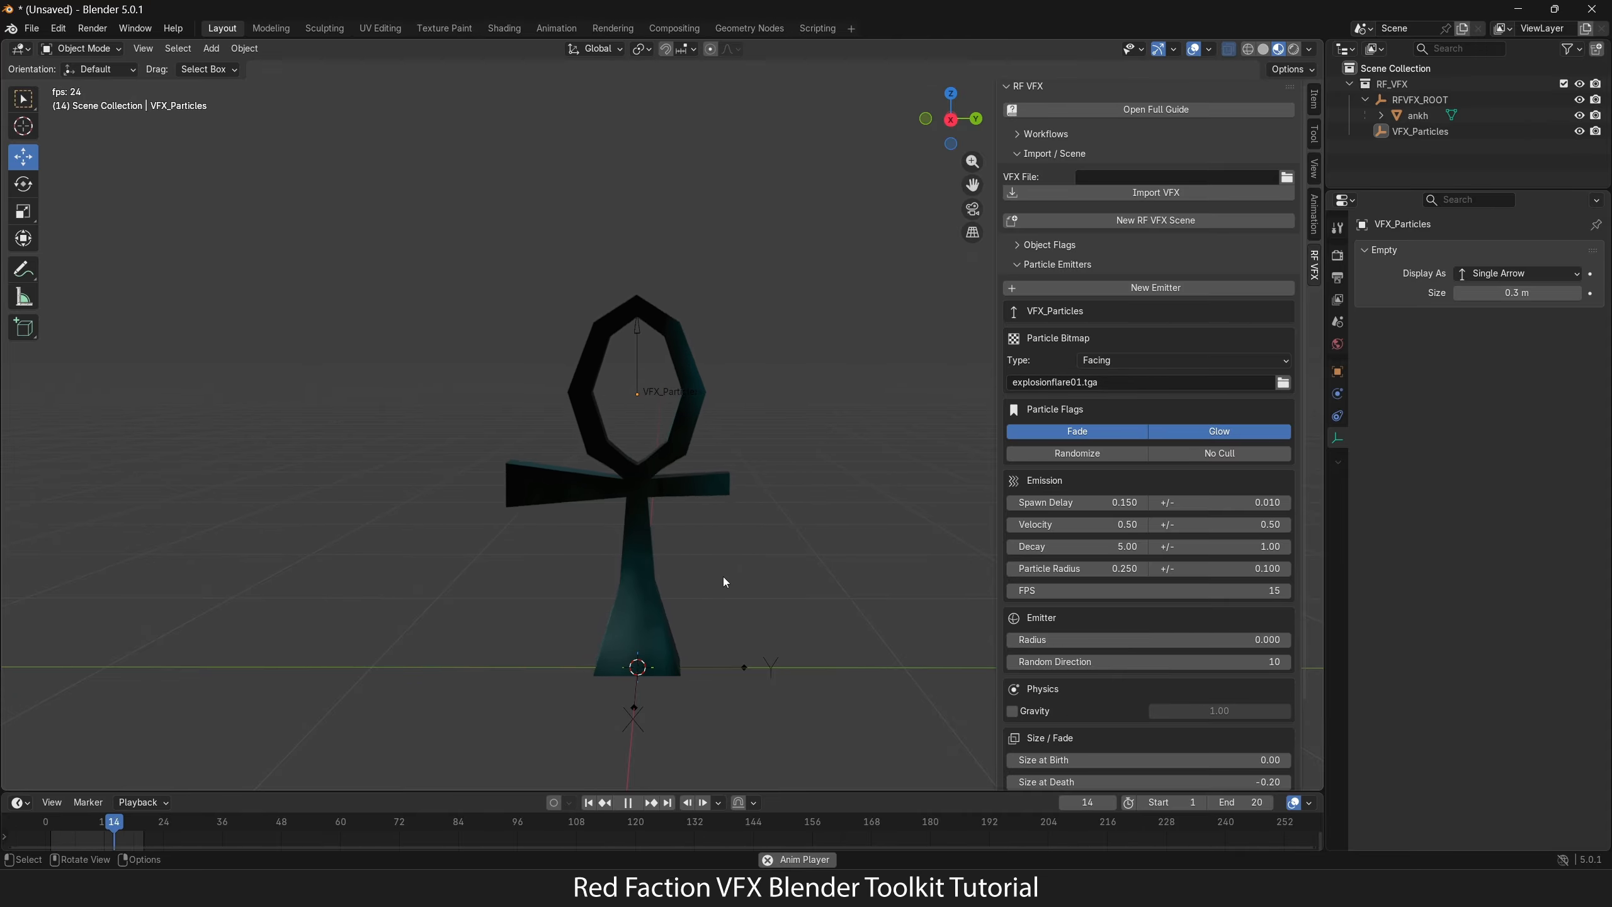
key(space)
key(shift+Left)
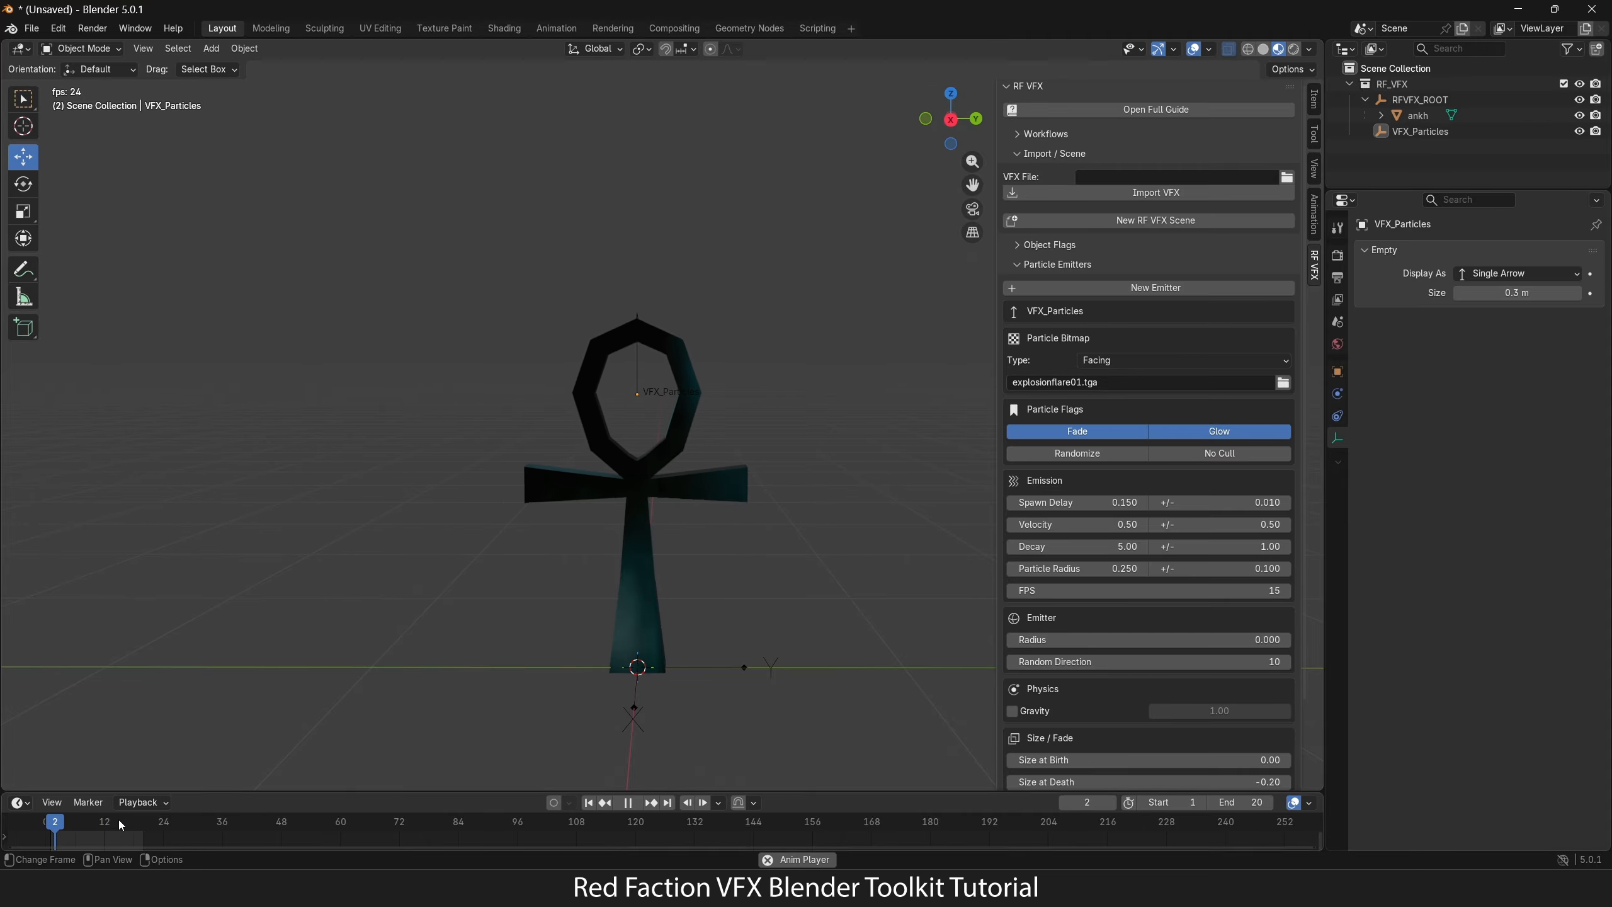
scroll(1079, 381, down, 2)
scroll(1013, 257, up, 2)
Step: Bake the ankh's animation from frame 1 to 20 into shape keys in the pre-export tools
click(1018, 266)
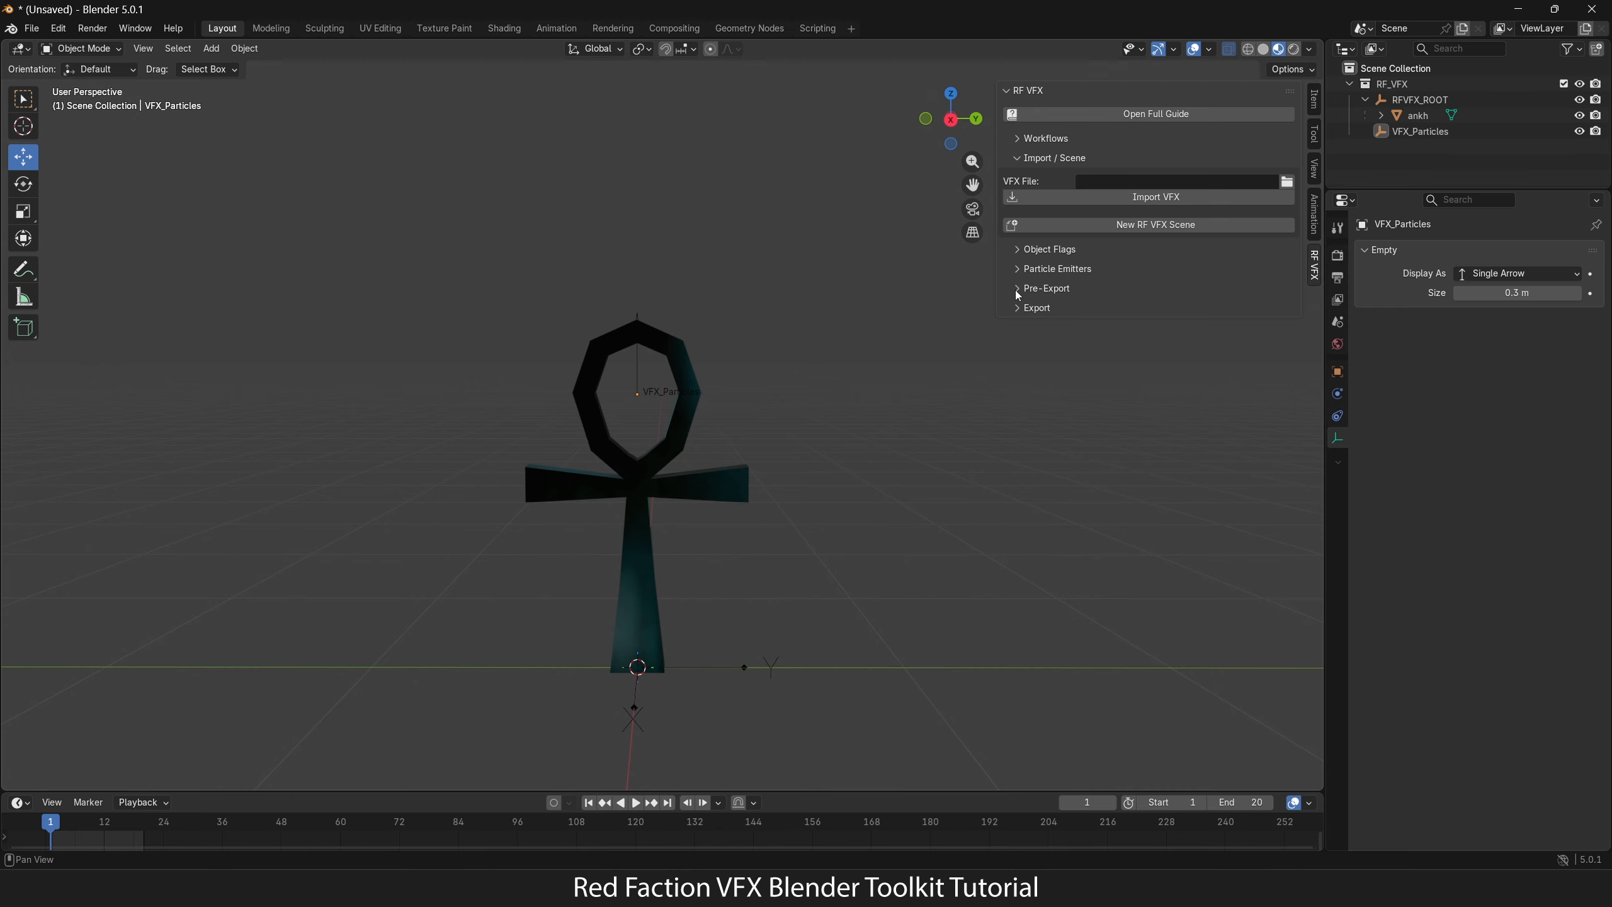
click(1015, 289)
click(741, 487)
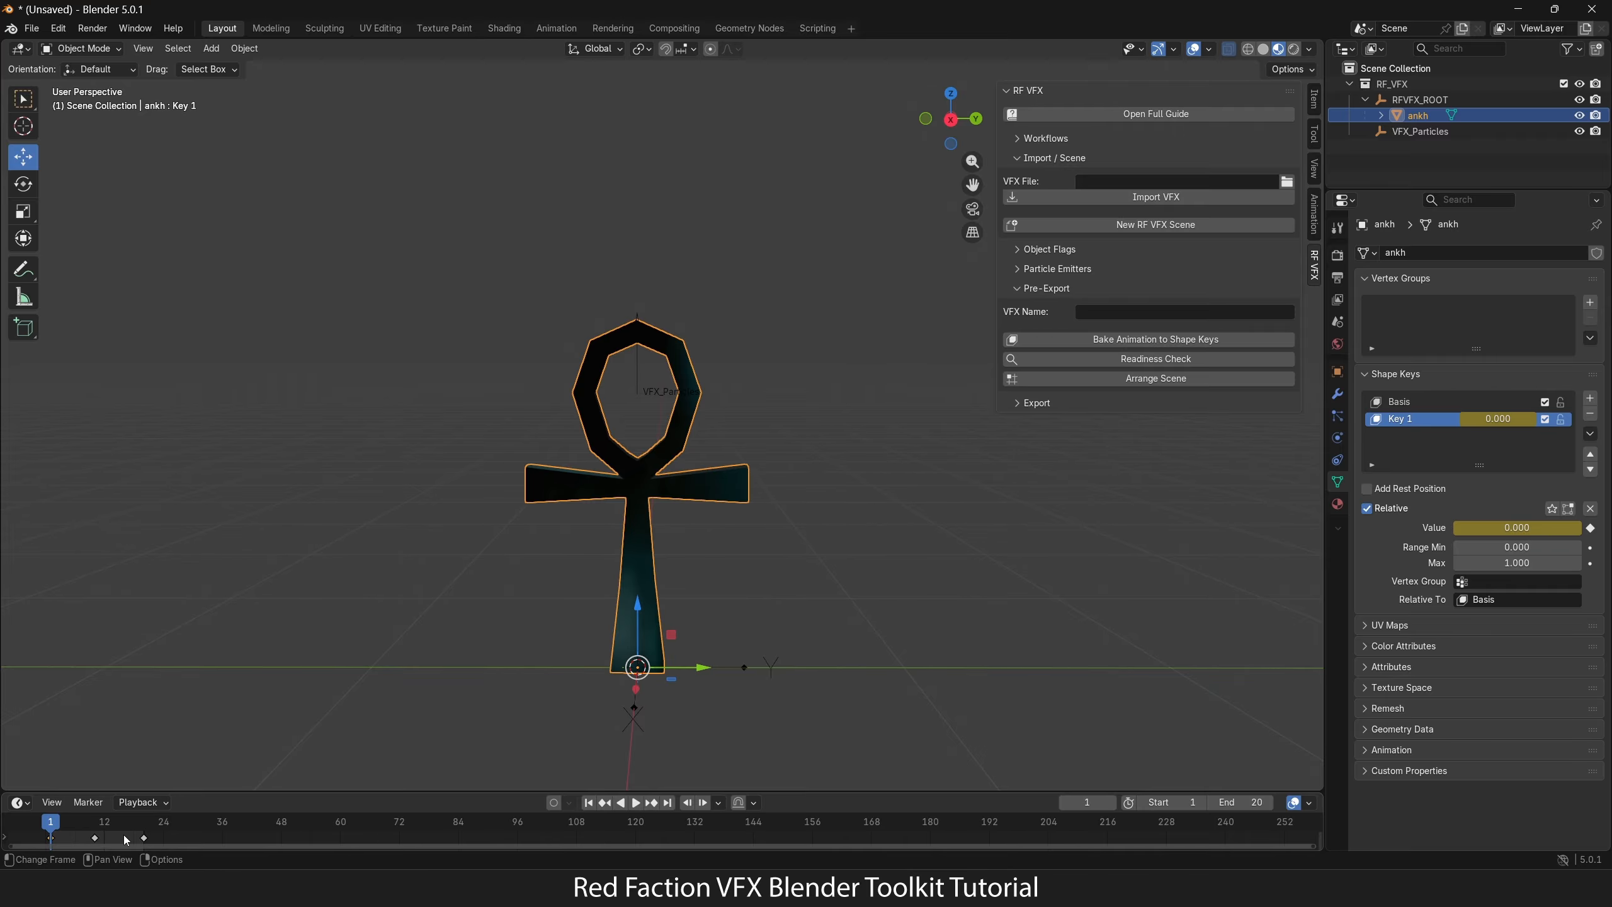
click(1235, 334)
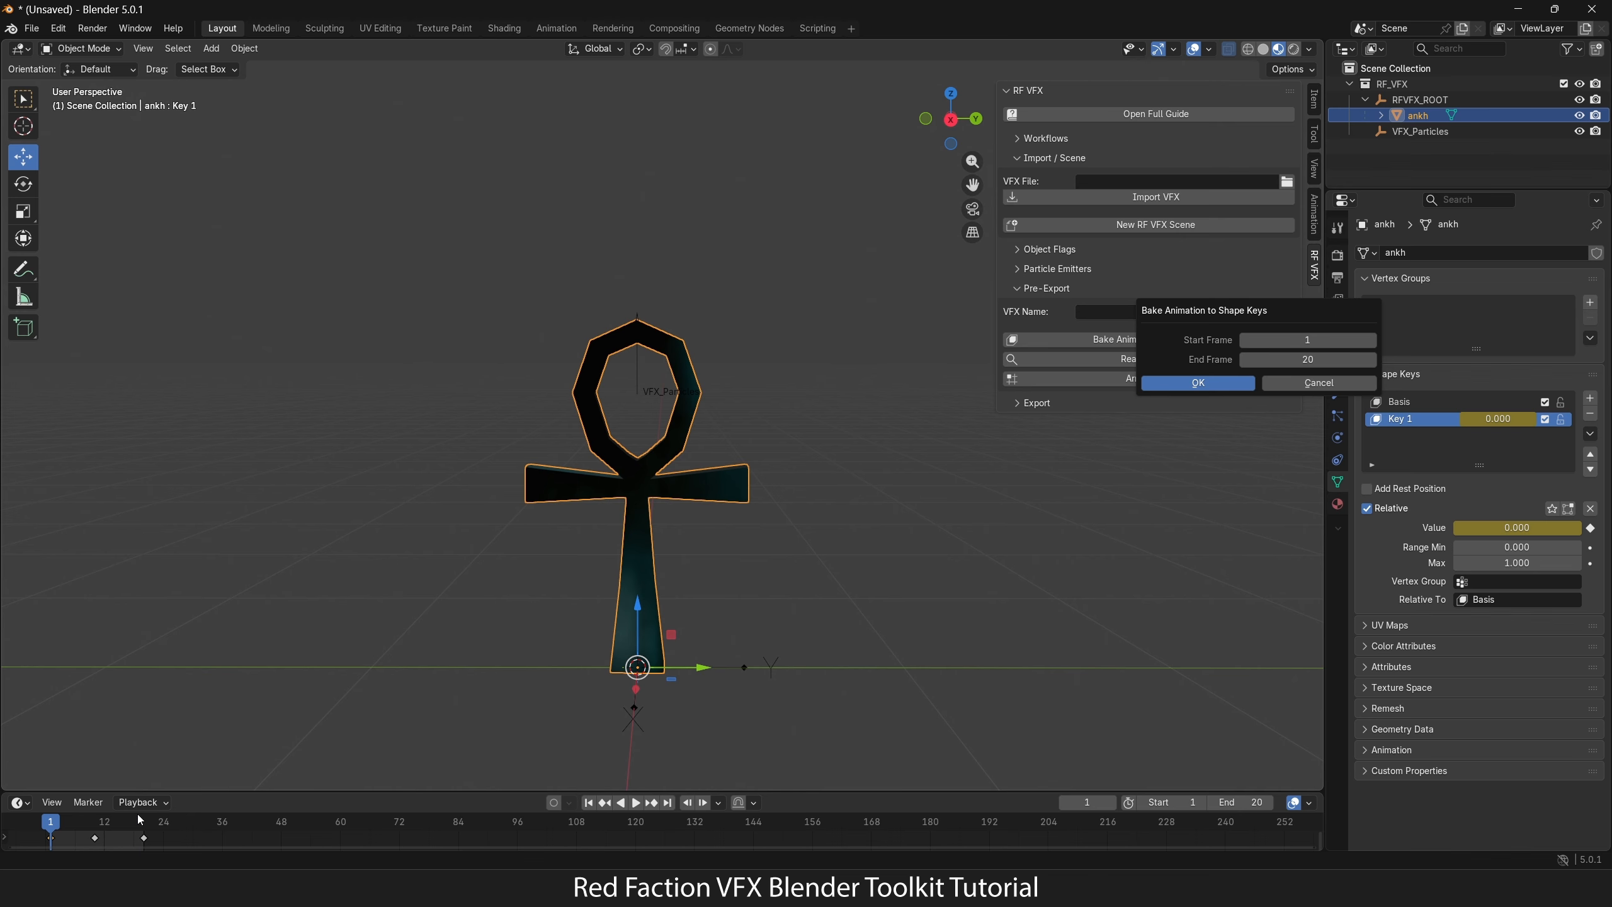
key(Escape)
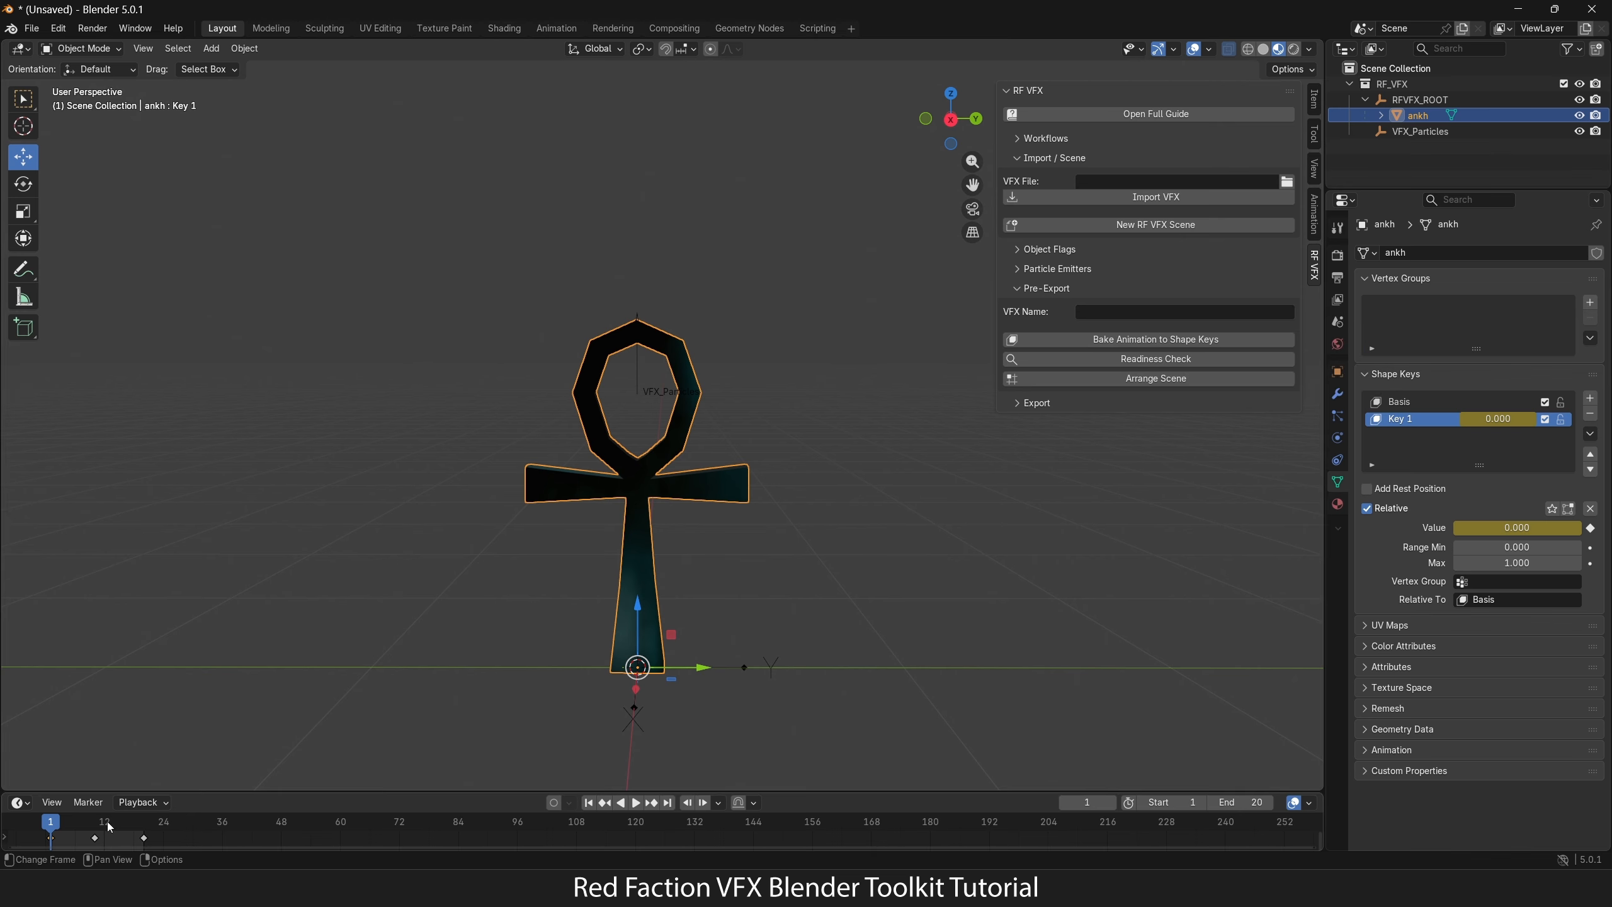
drag(108, 826, 50, 825)
click(1176, 338)
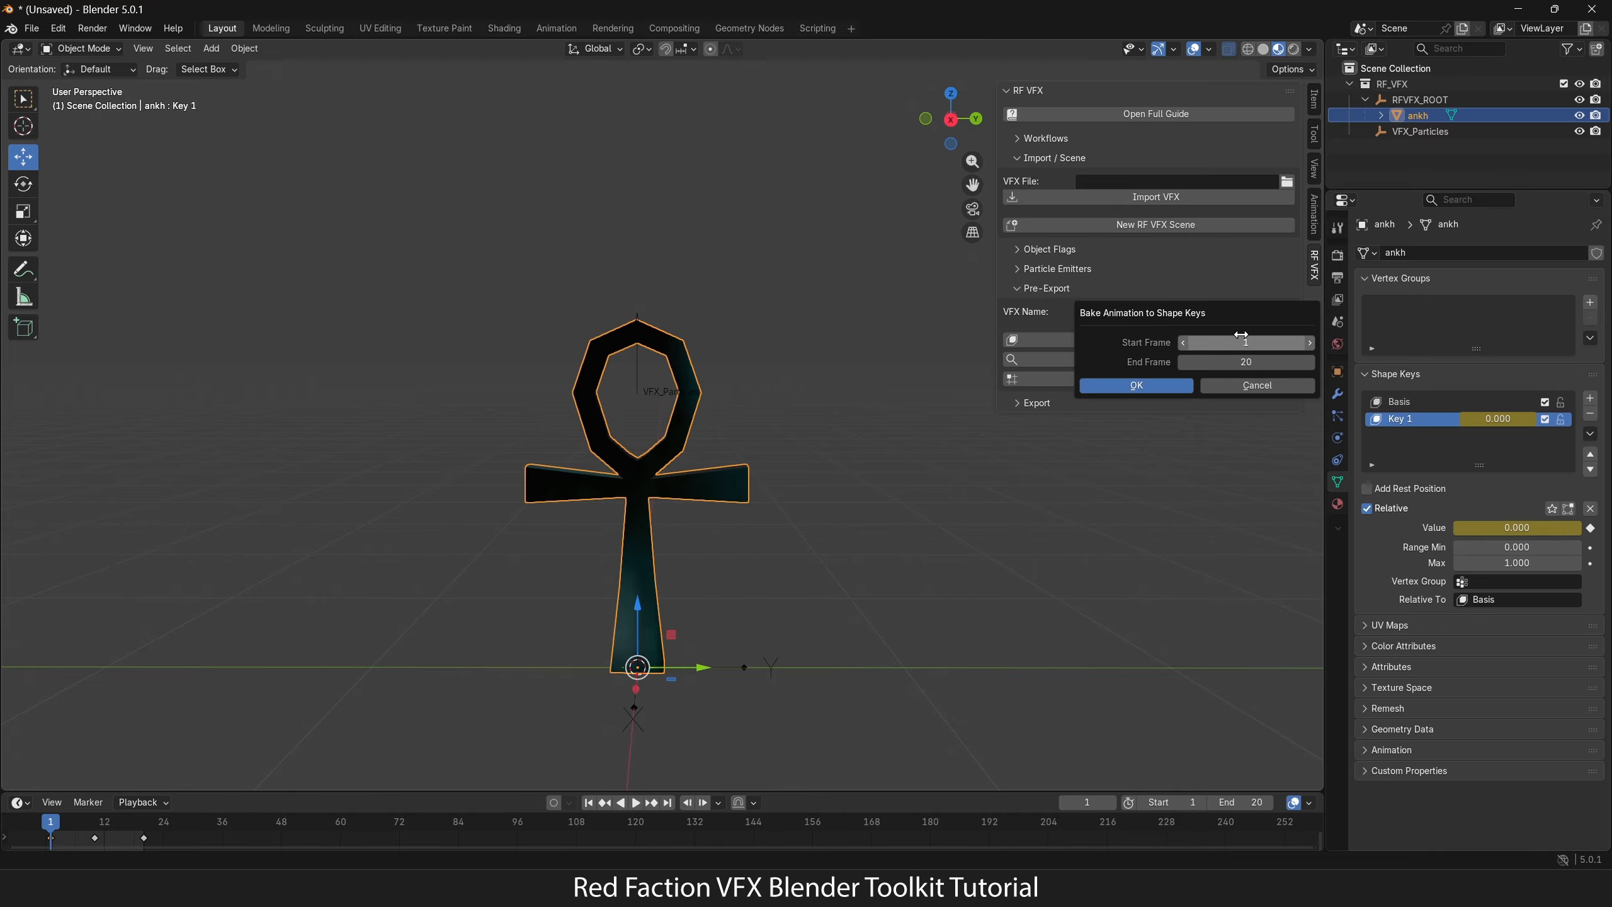
click(1137, 385)
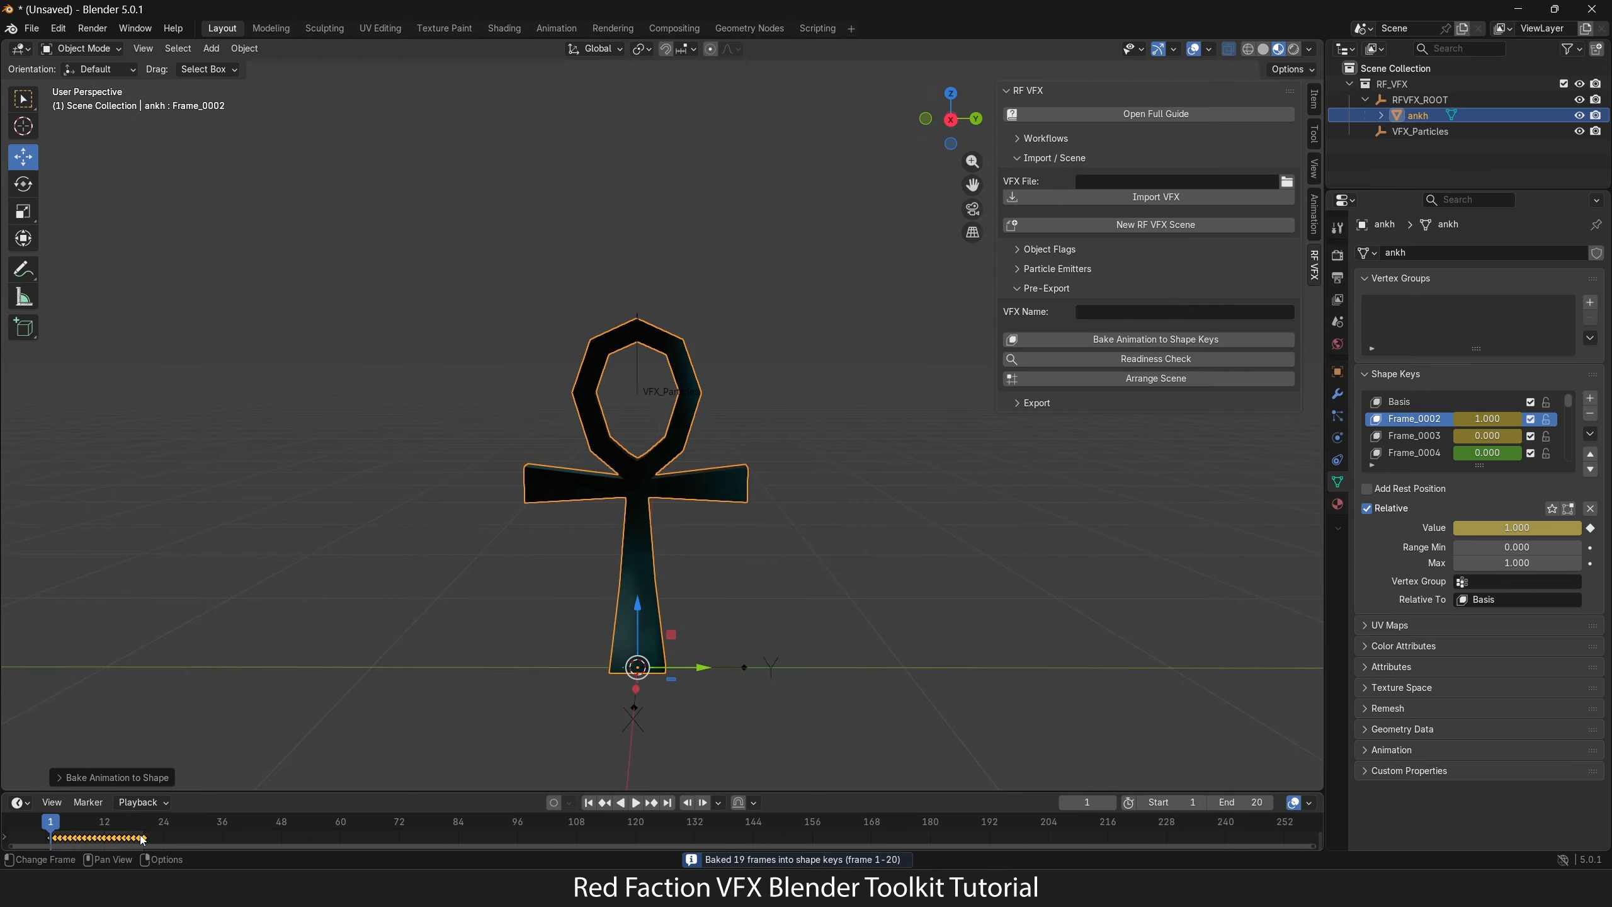
mouse_move(52, 822)
mouse_down()
mouse_move(148, 820)
mouse_move(51, 844)
mouse_up()
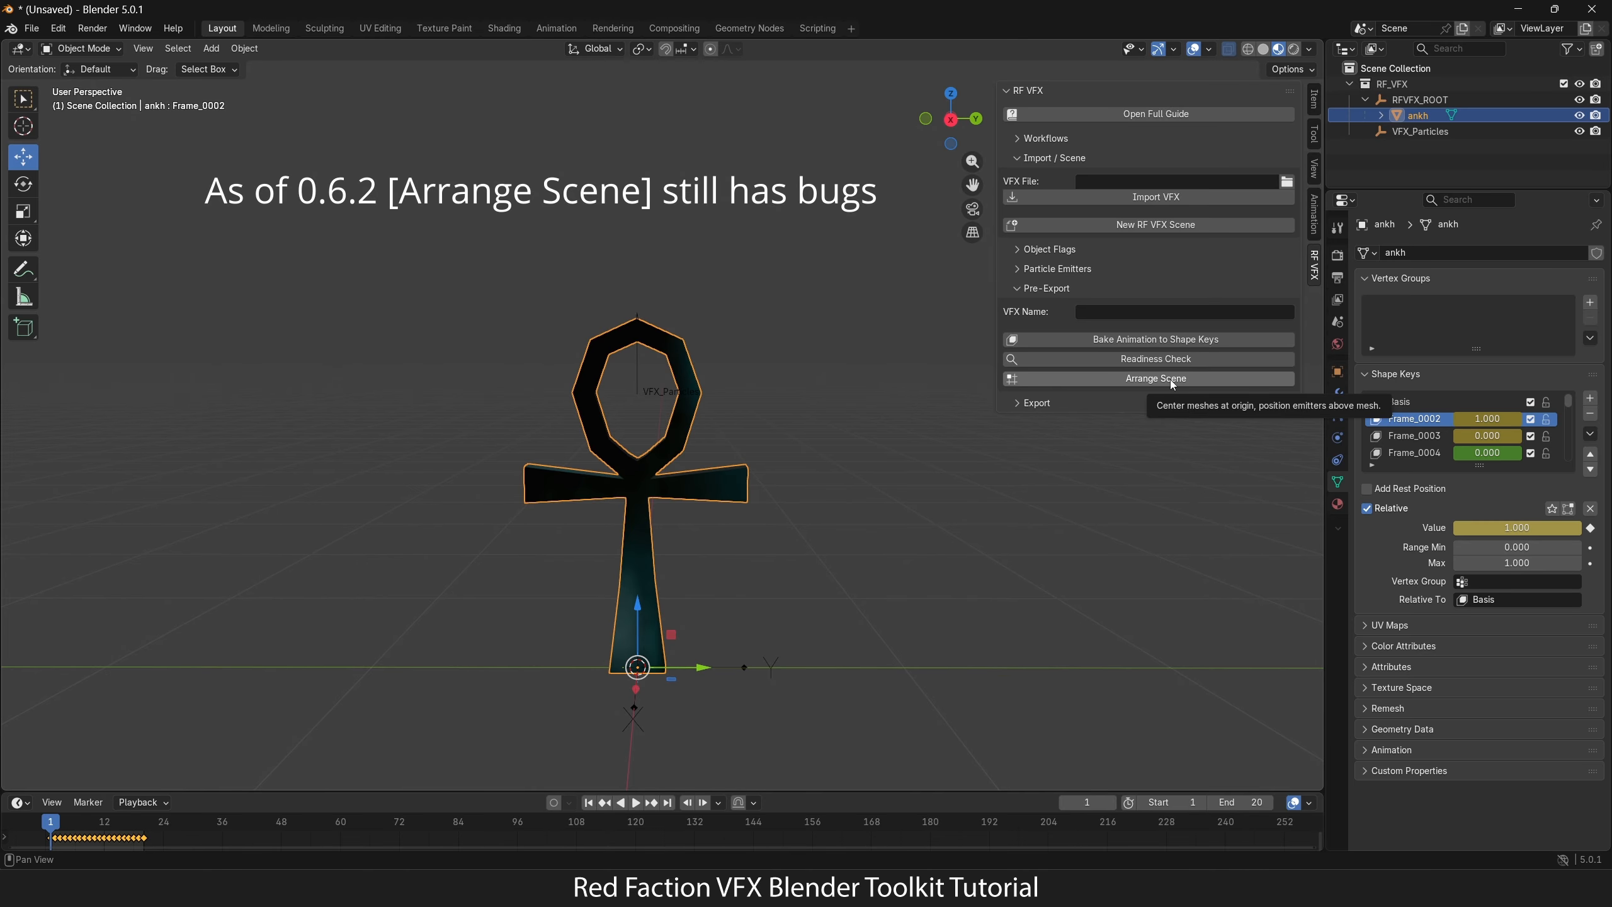
Step: Arrange the scene's mesh and emitter with the pre-export tools and run the readiness check
click(1172, 381)
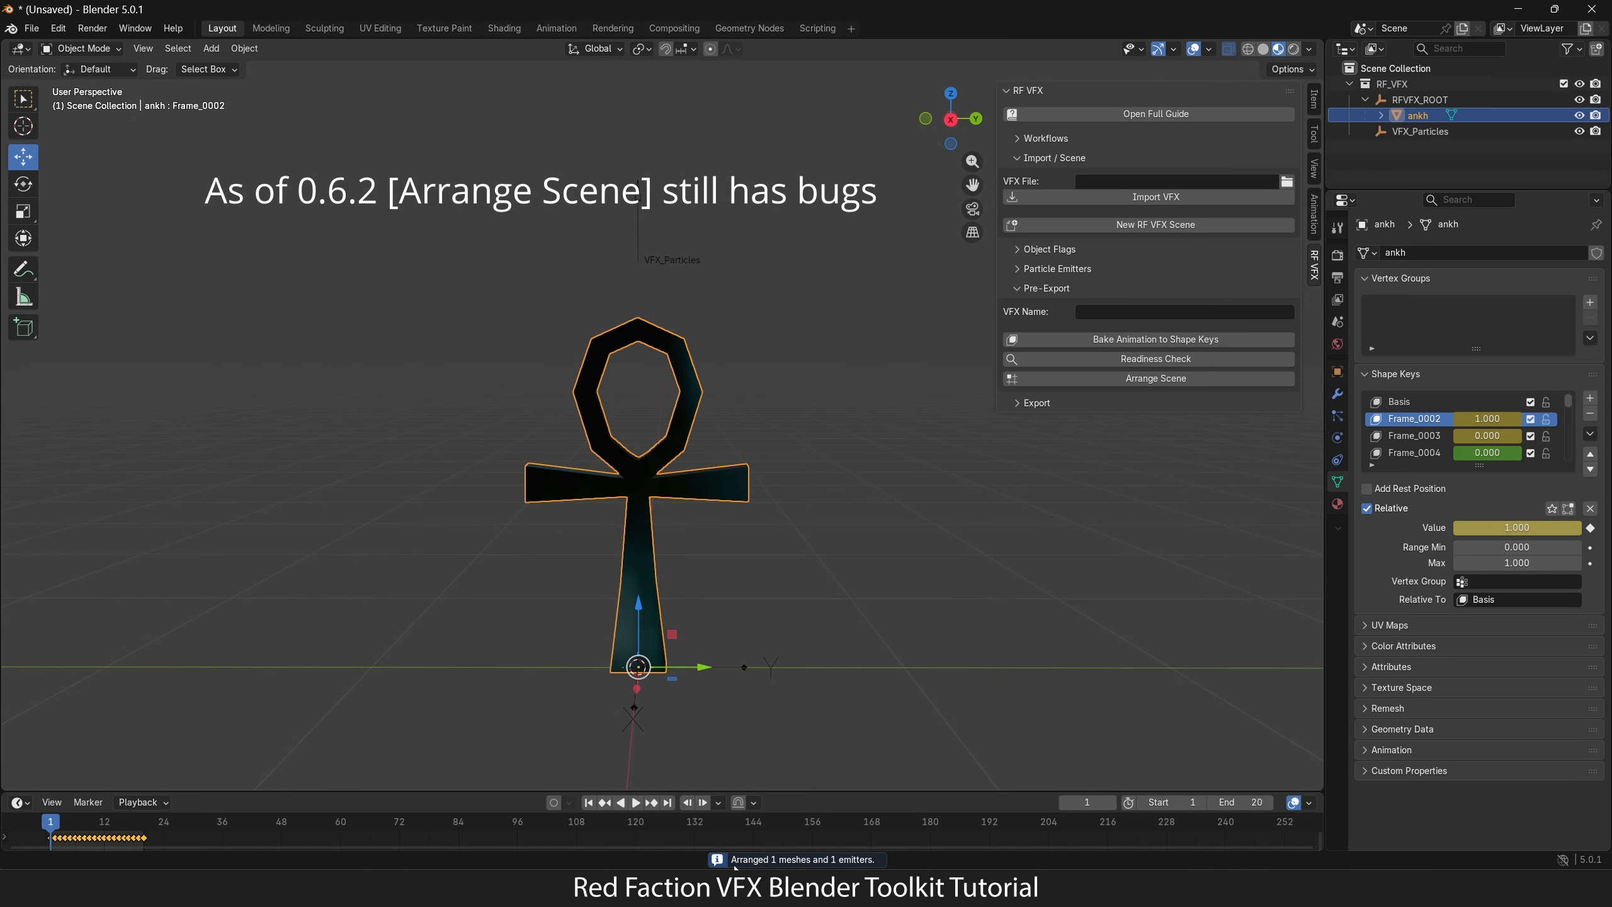
click(1101, 365)
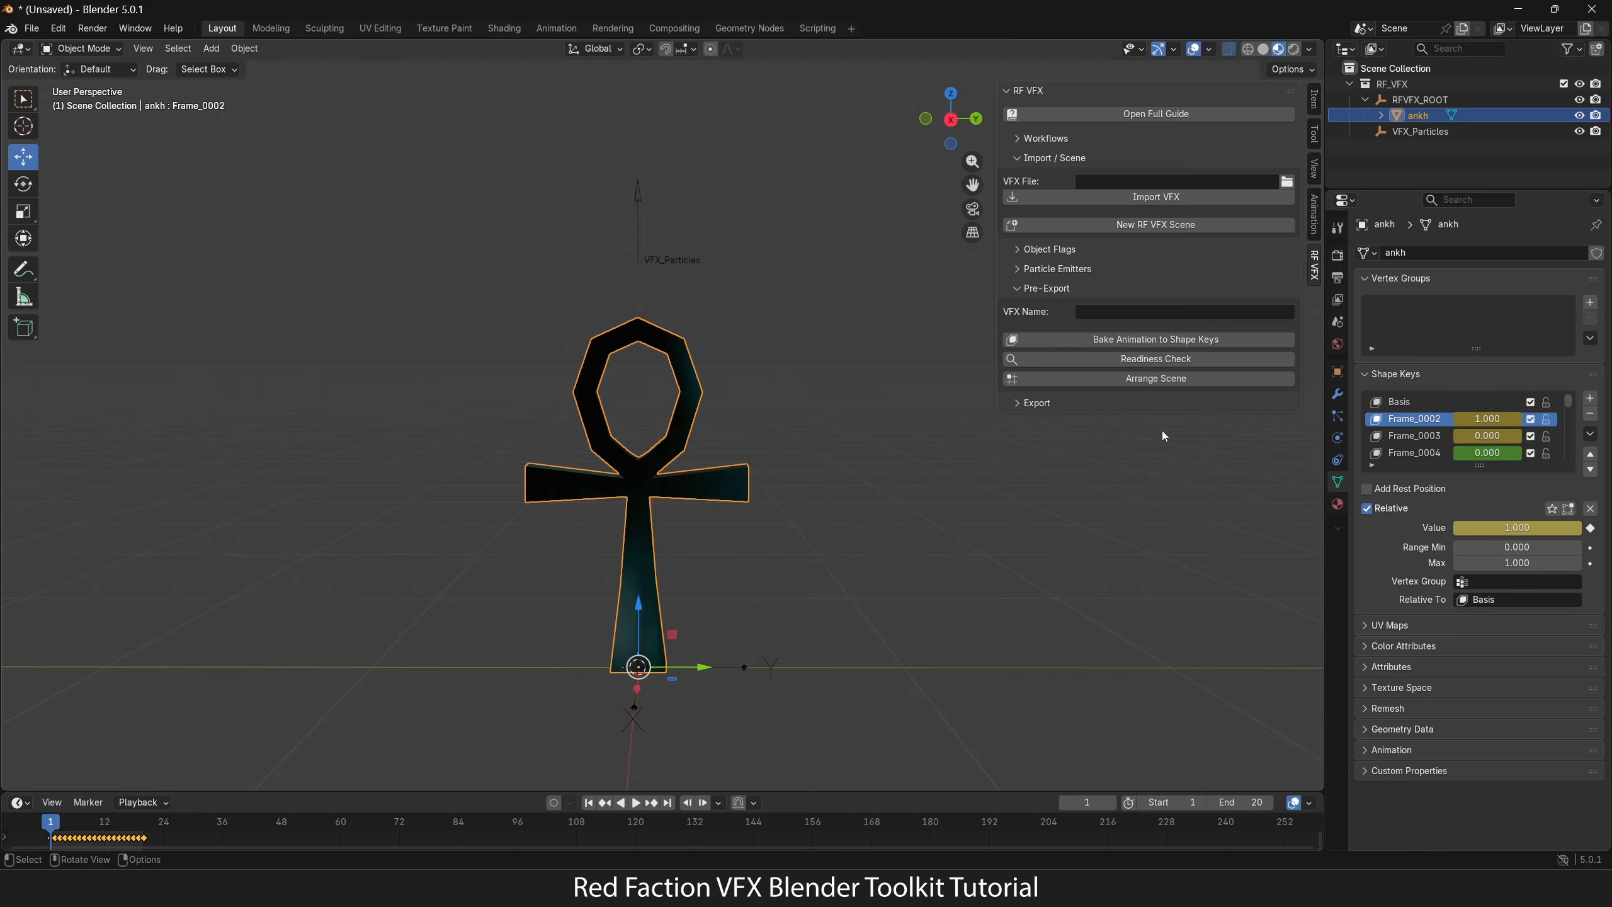
Step: Move the particle emitter back down along Z into the middle of the ankh's loop
click(1018, 403)
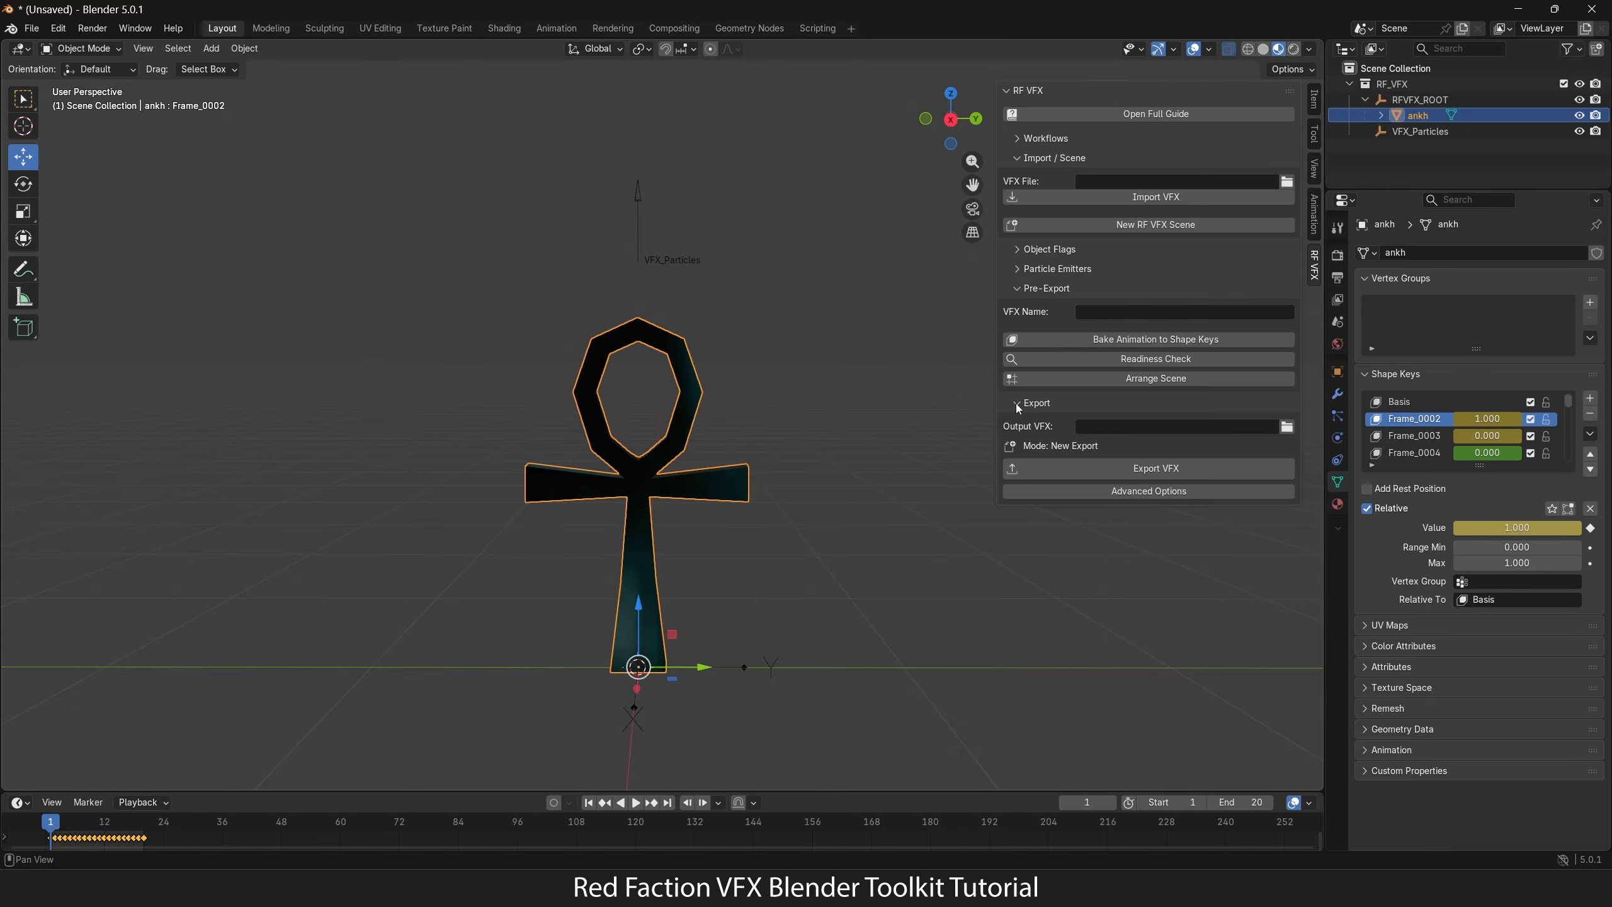
click(644, 210)
drag(638, 198, 638, 328)
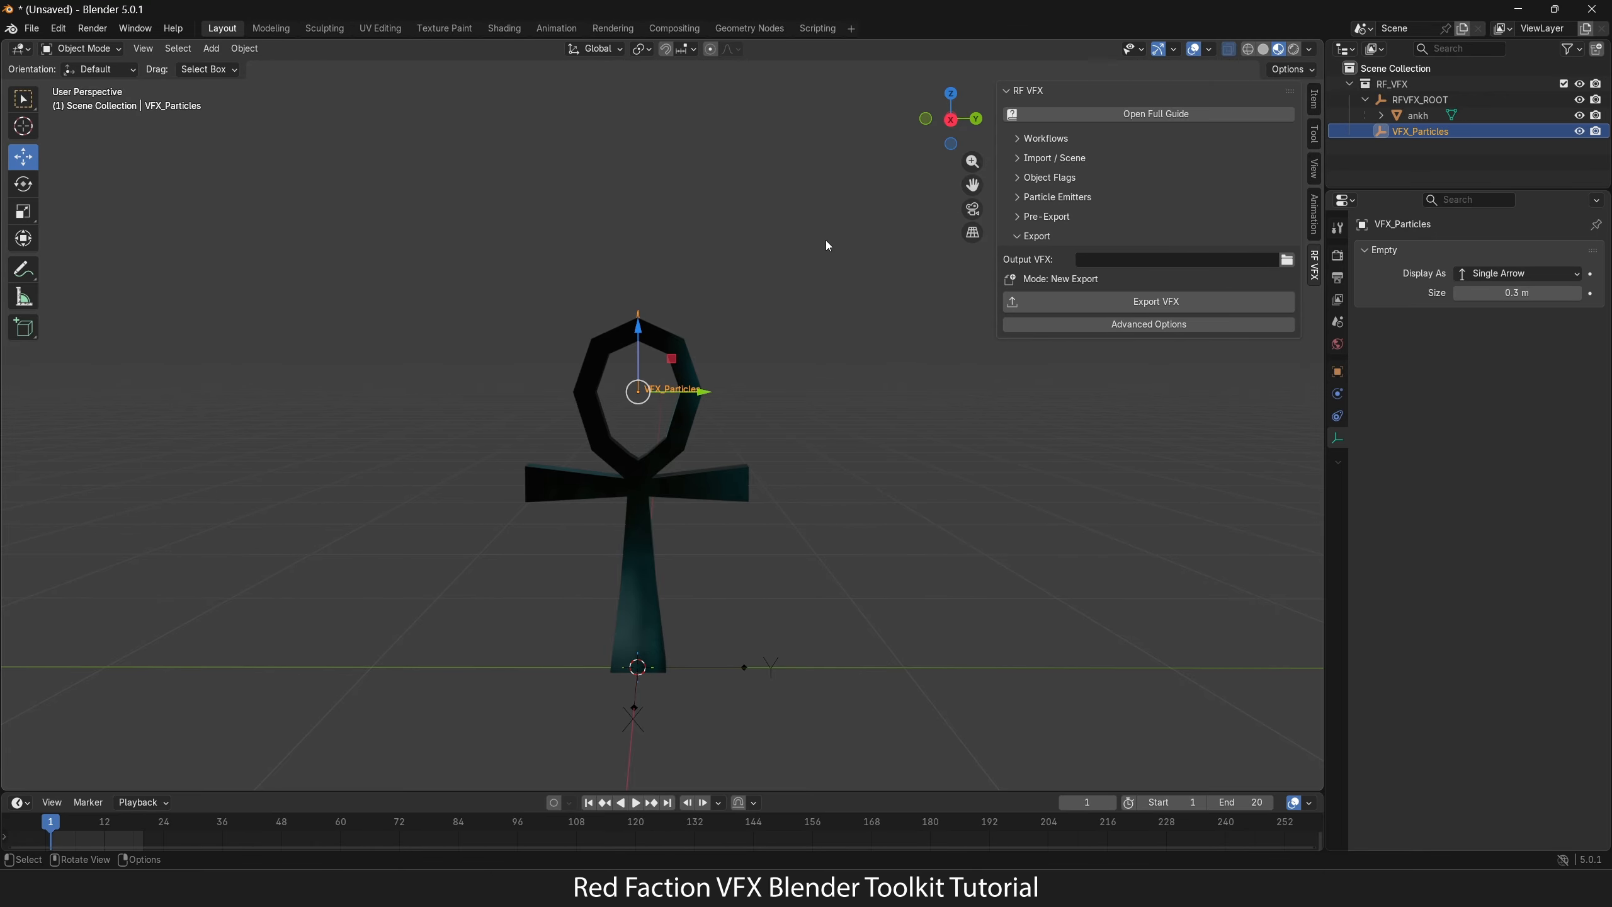
Step: Set the VFX output path to the vfx exports folder and review the advanced export options, leaving Export Mode on Auto
click(1287, 261)
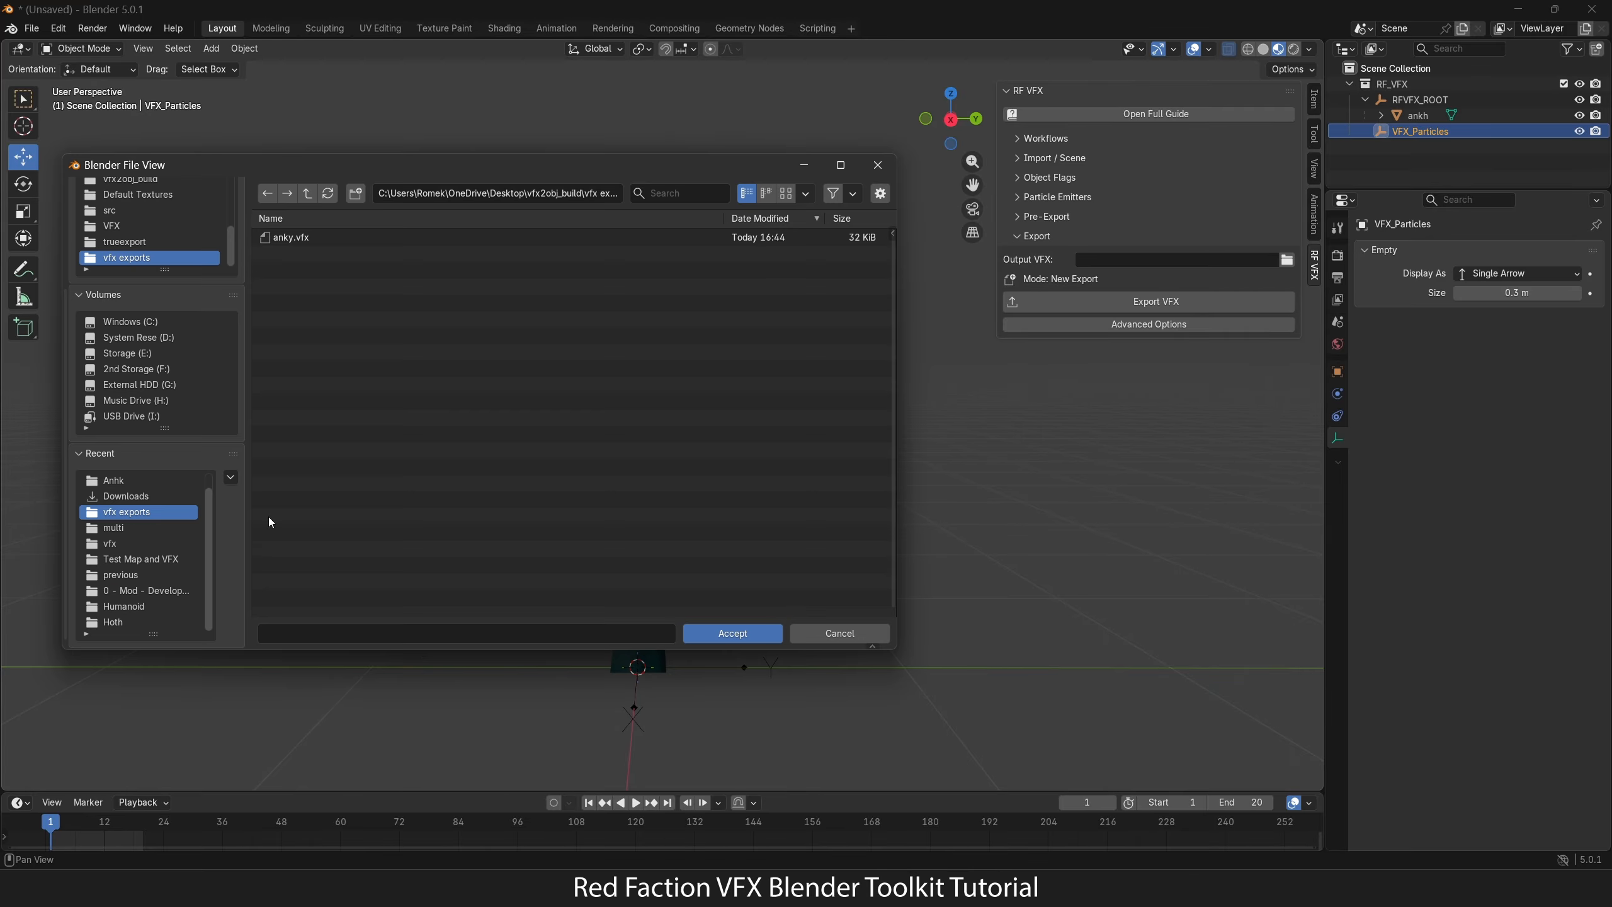
click(731, 634)
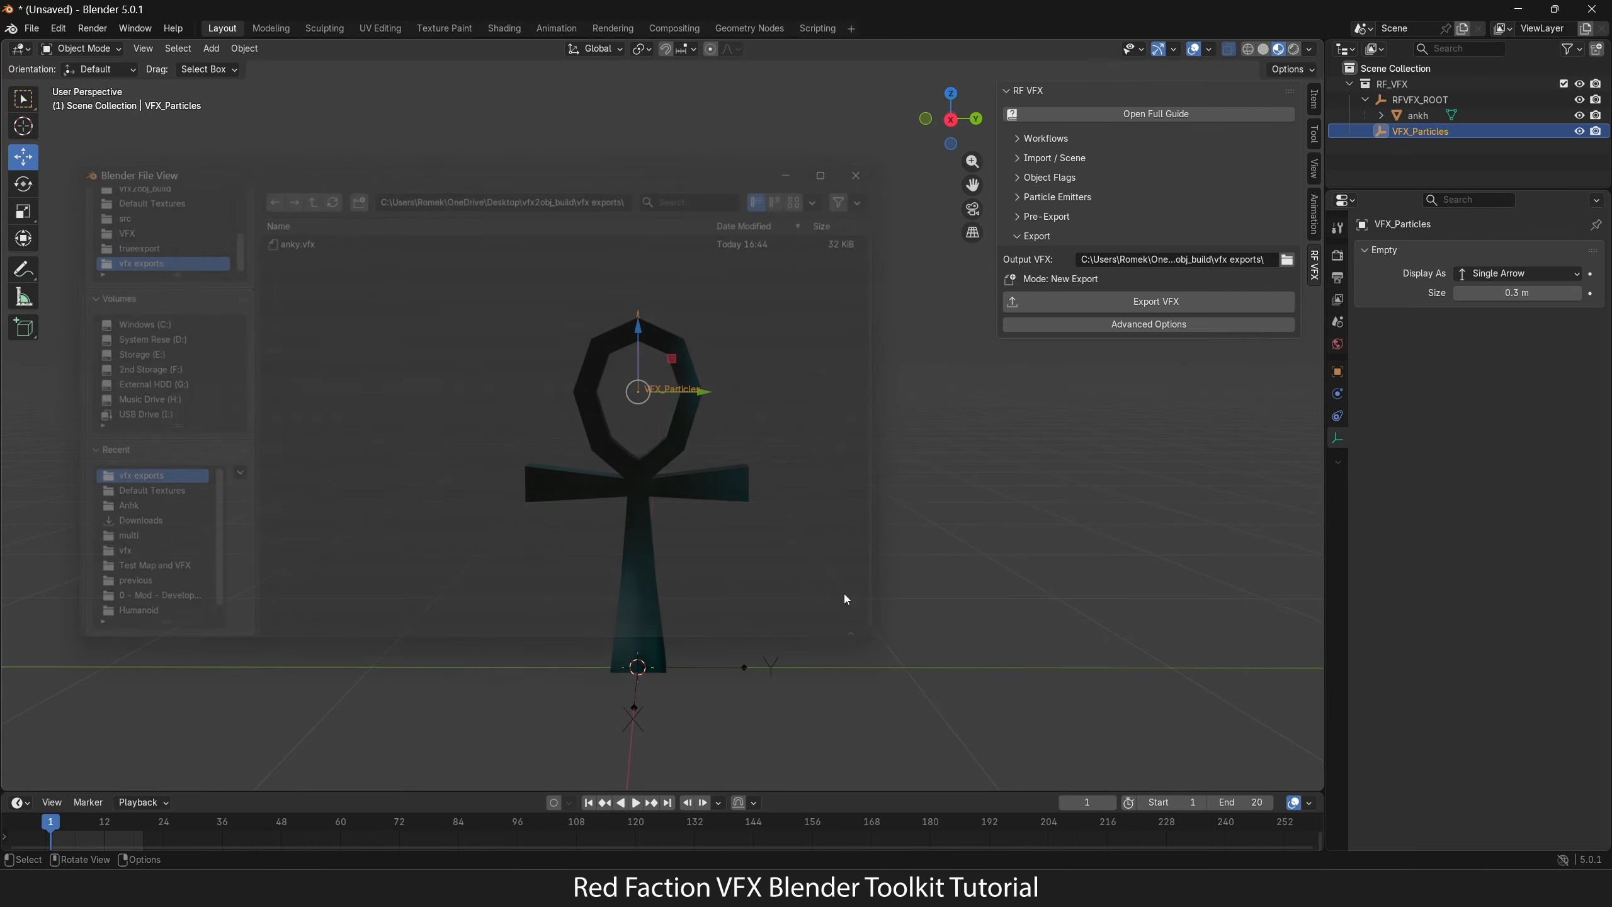
click(1161, 324)
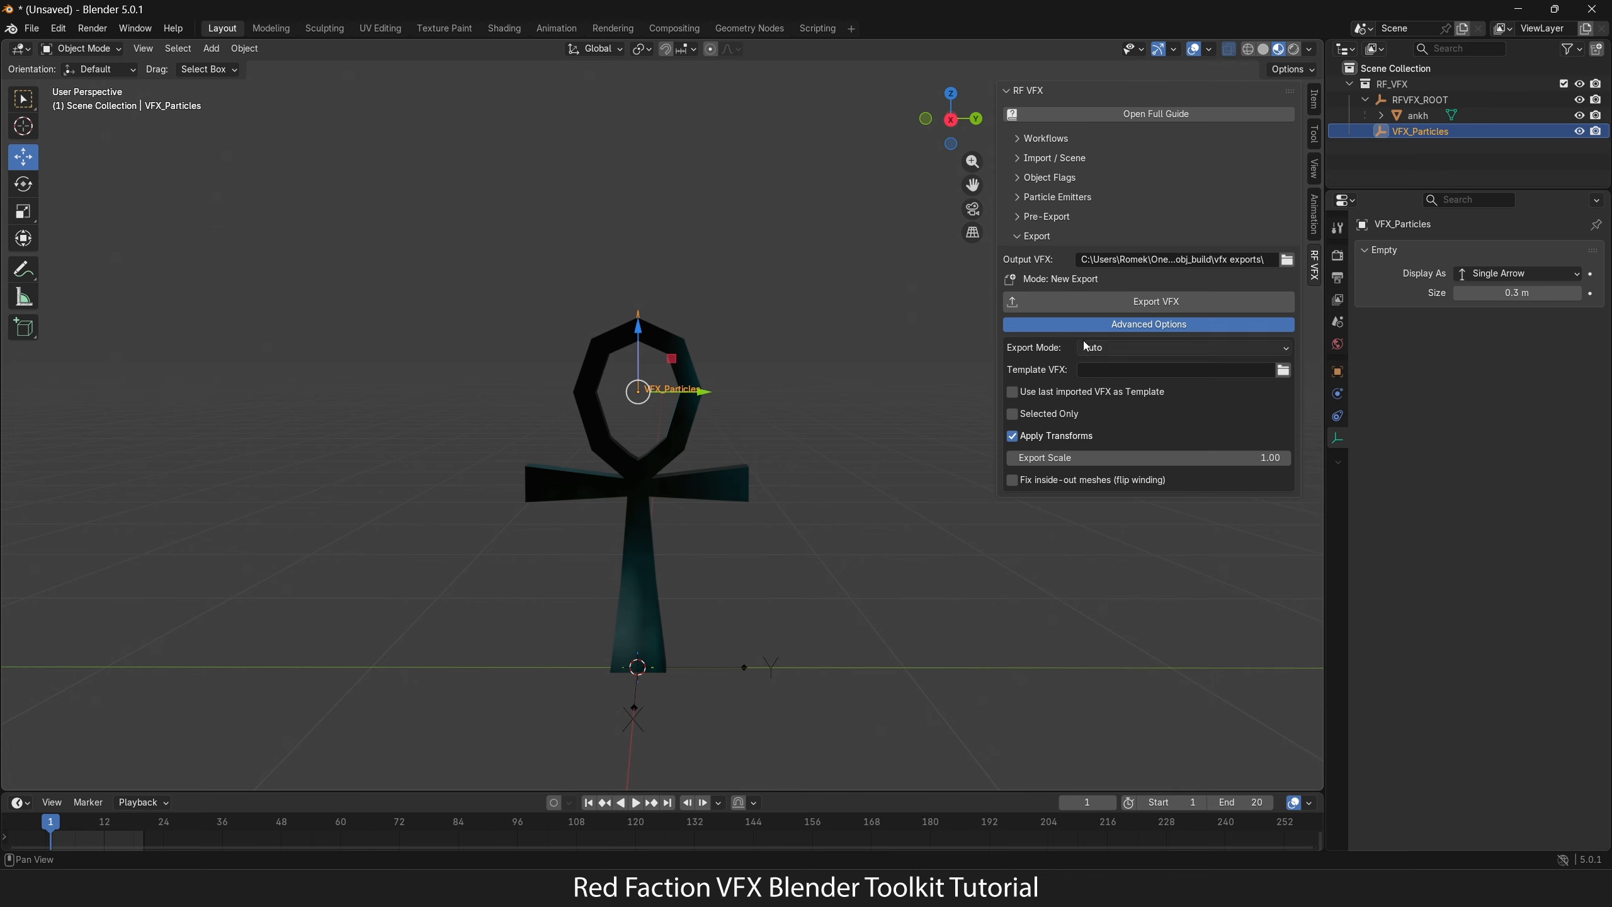
click(1112, 349)
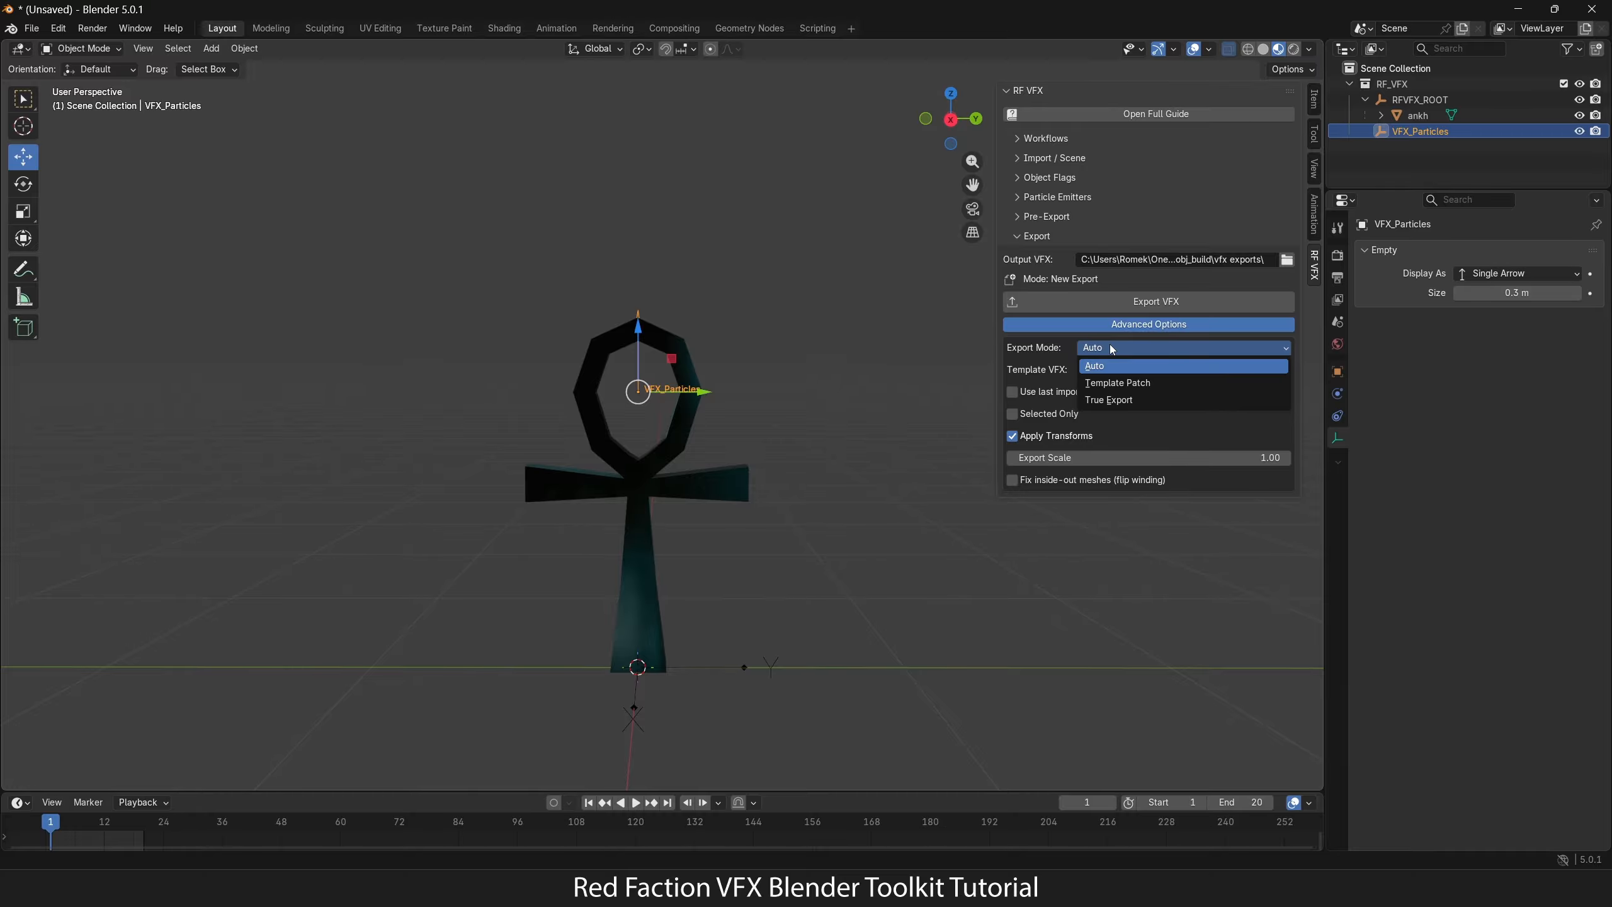
click(1131, 354)
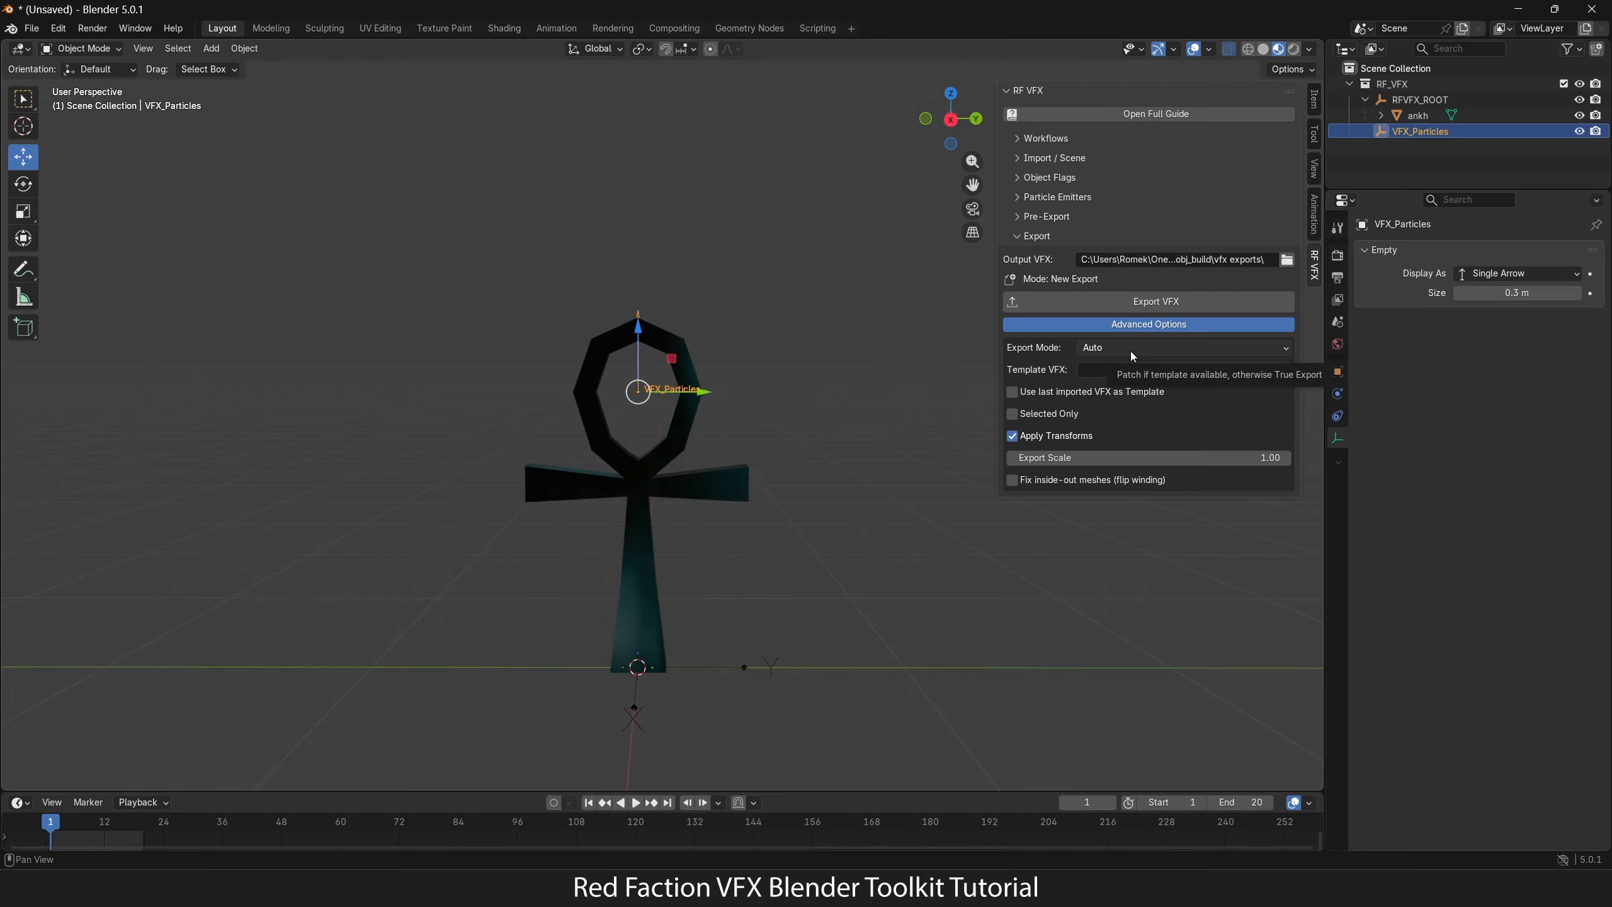
click(1131, 350)
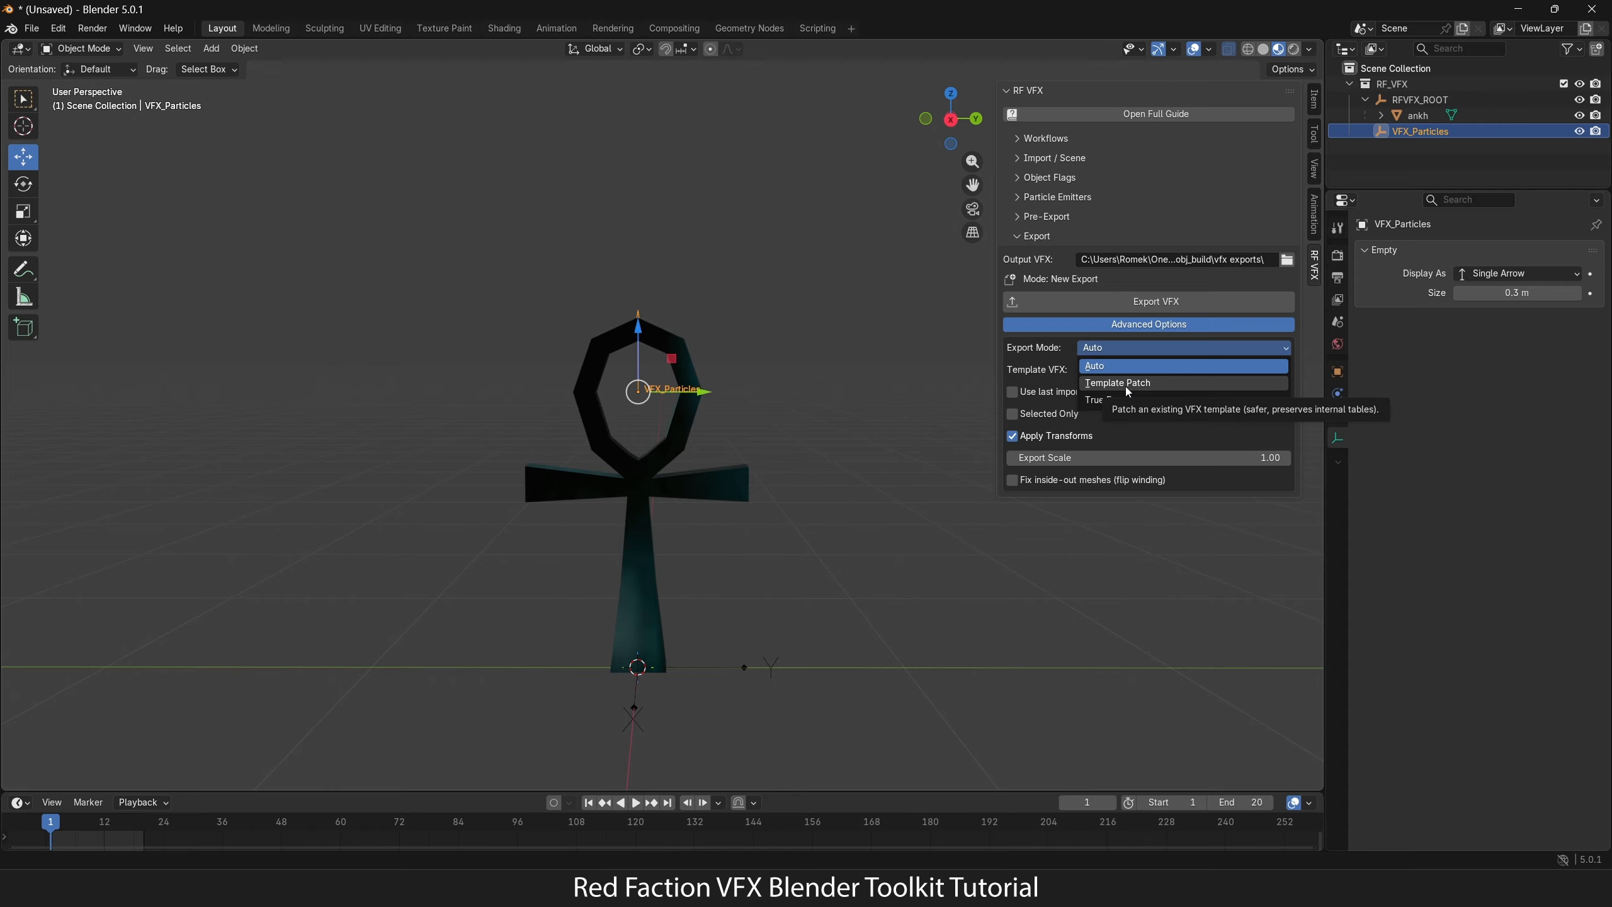
click(1146, 345)
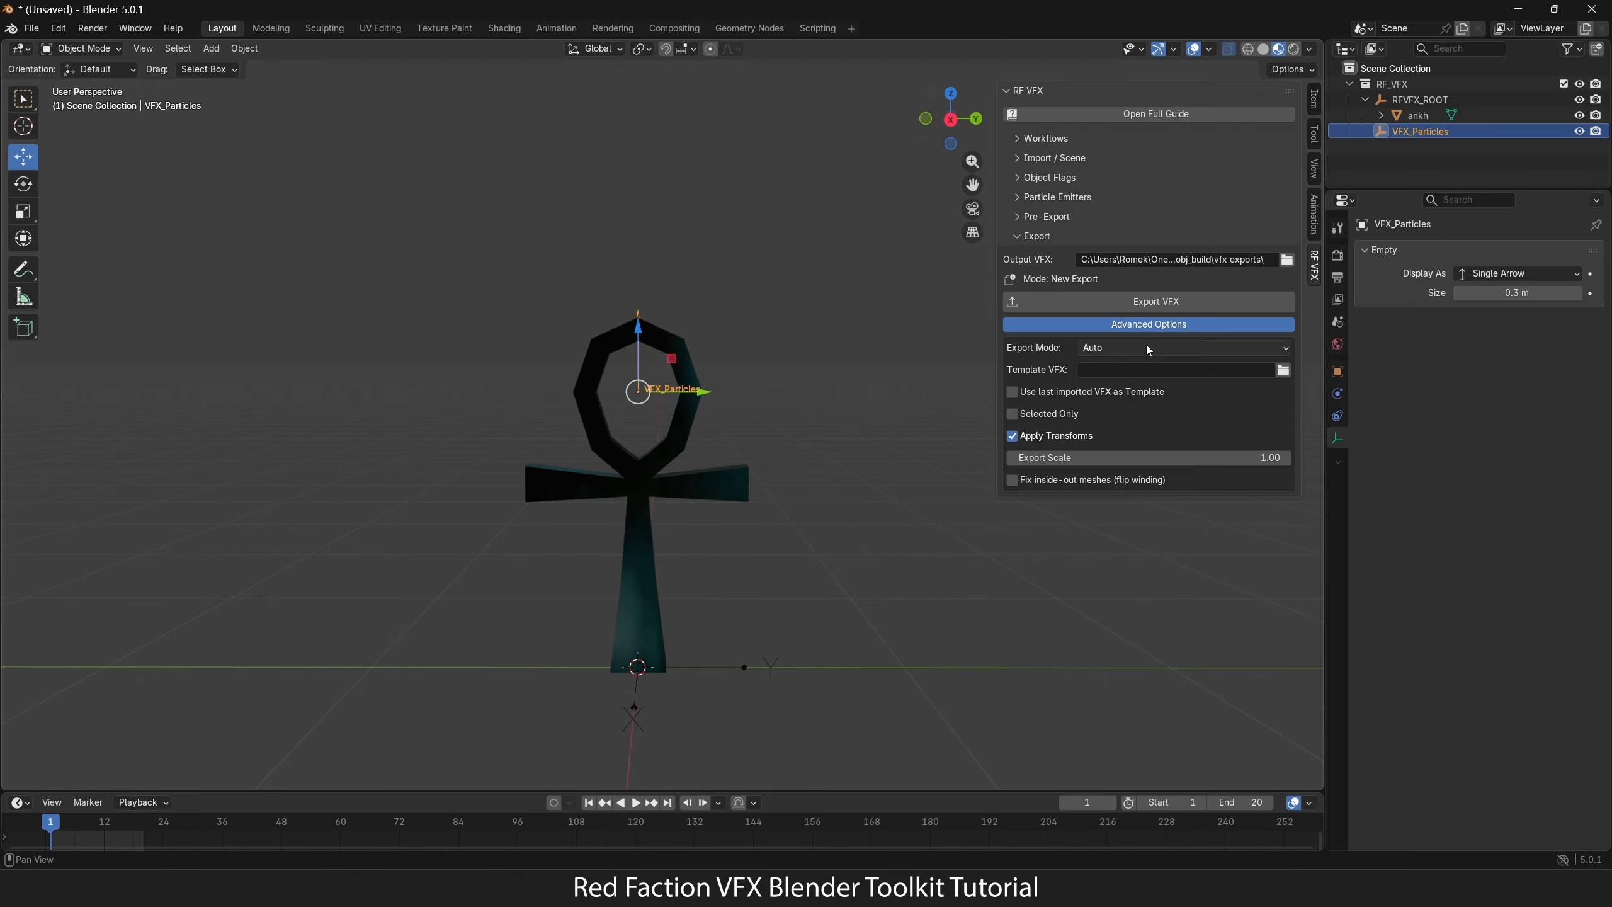
click(1146, 346)
click(1146, 324)
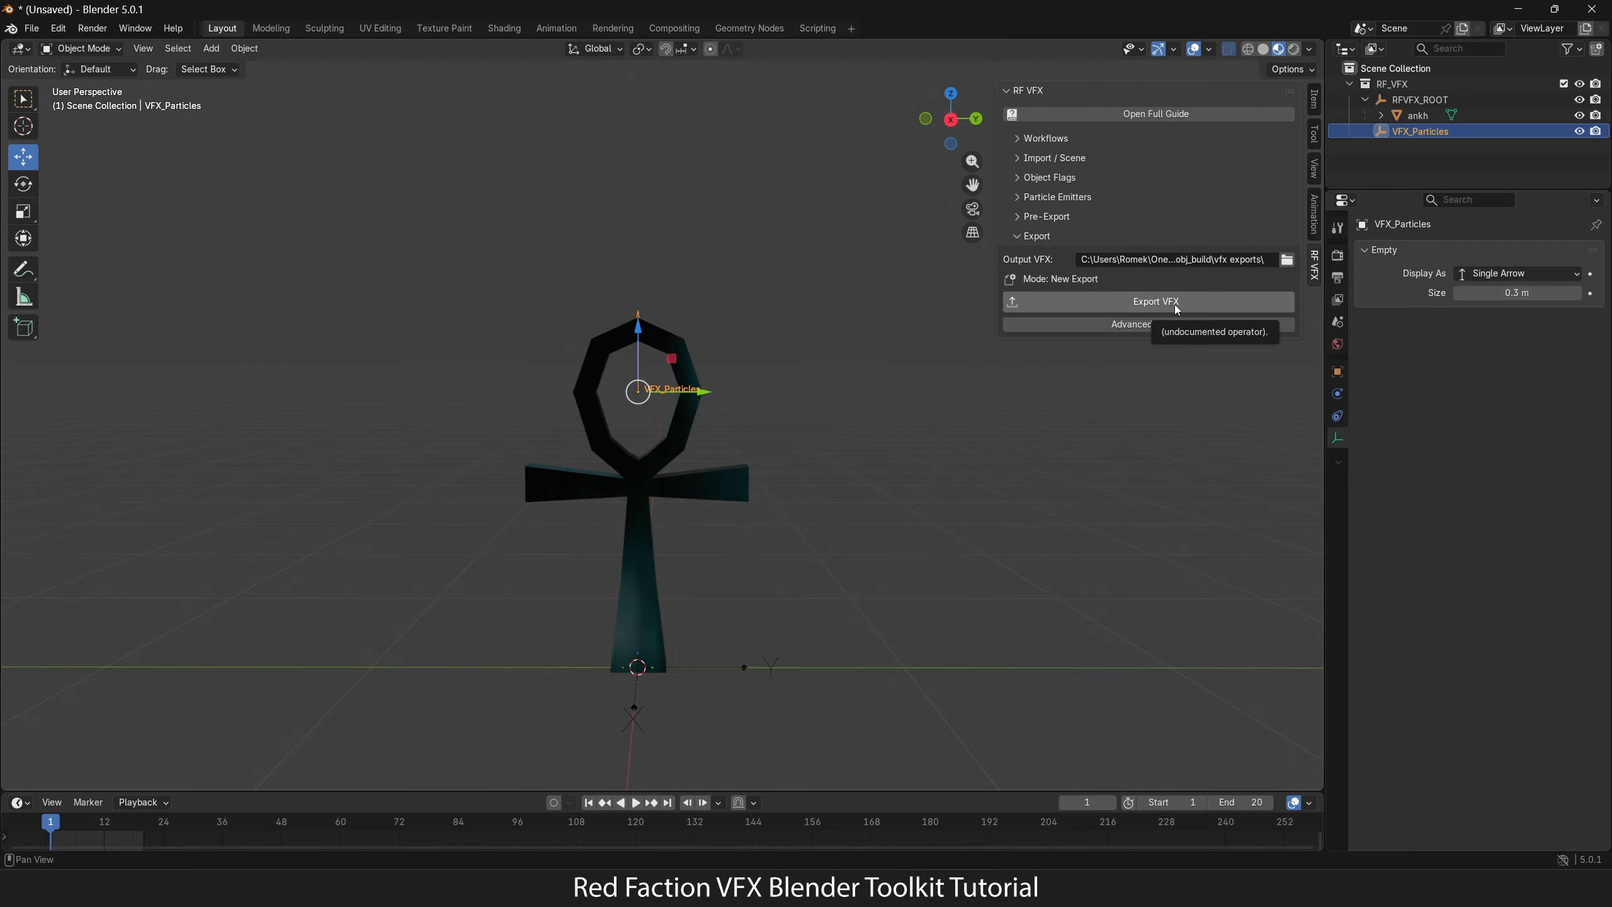
Step: Export the VFX to the chosen folder and set the pre-export VFX name to anky
click(1142, 305)
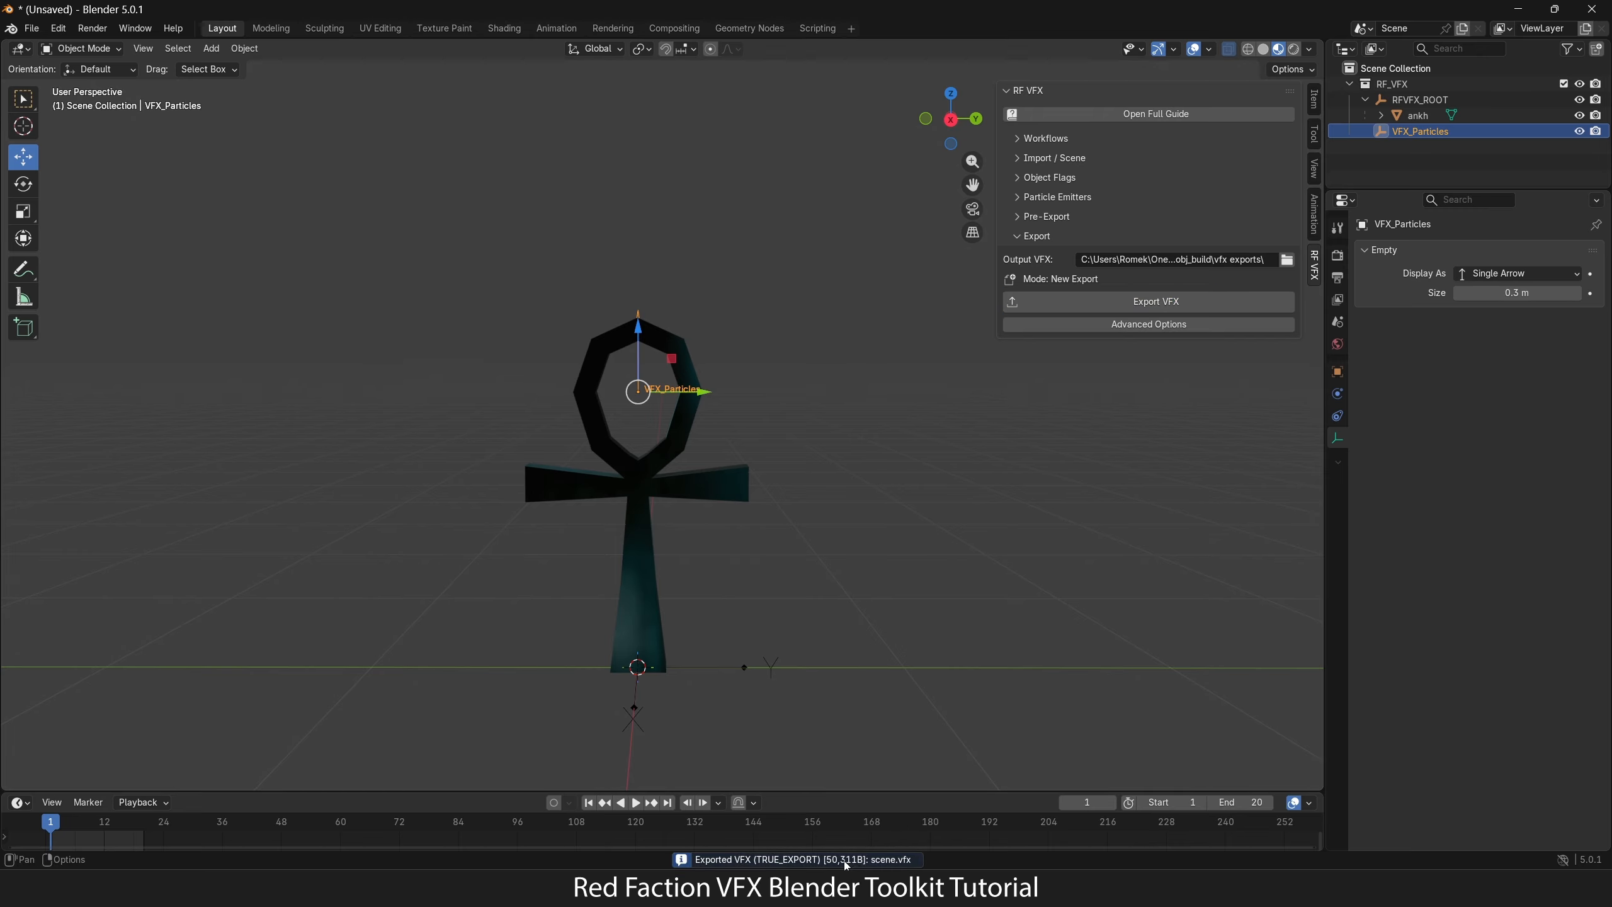
click(1047, 217)
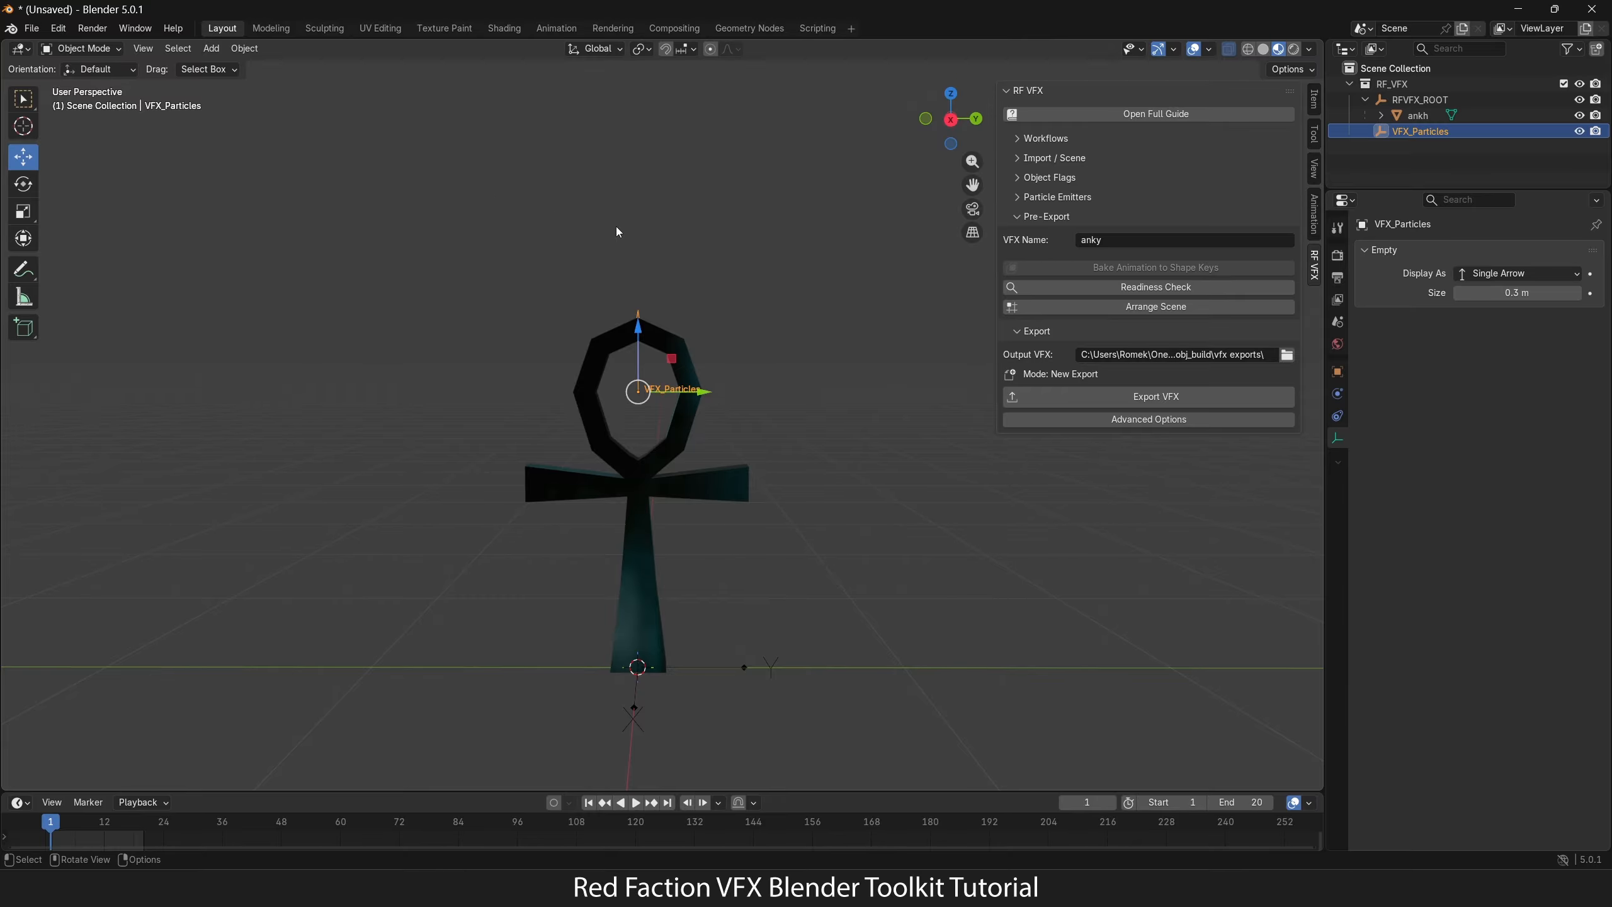
Step: Export the anky VFX, and open Testing_VFX.rfl in the Red Faction Level Editor started from the Alpine Faction Launcher
click(1188, 393)
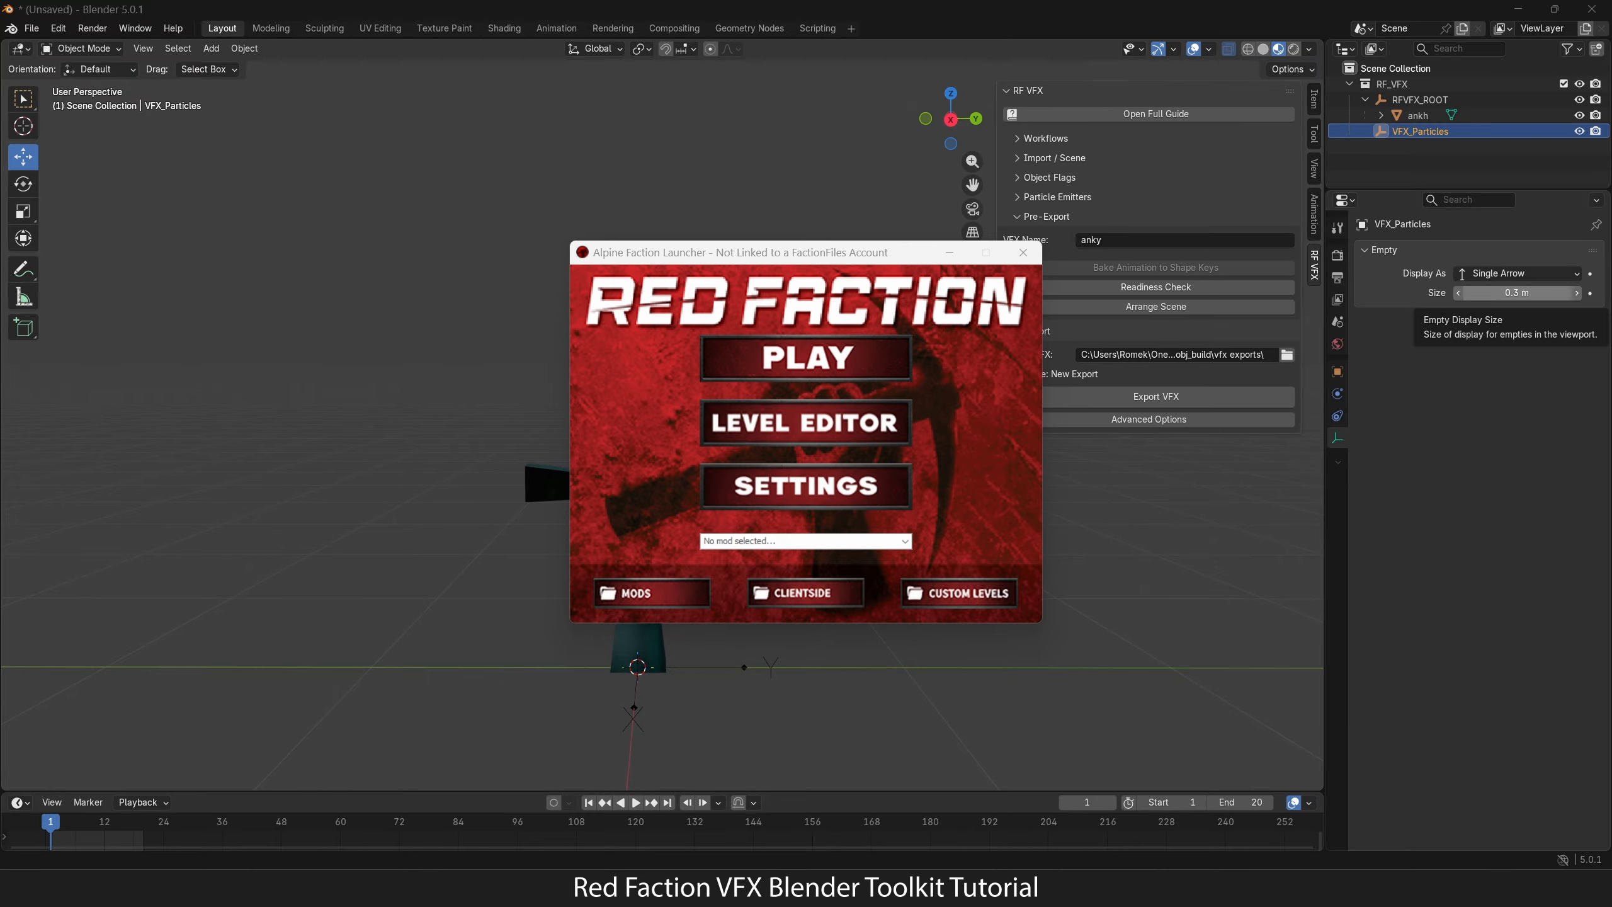
click(805, 423)
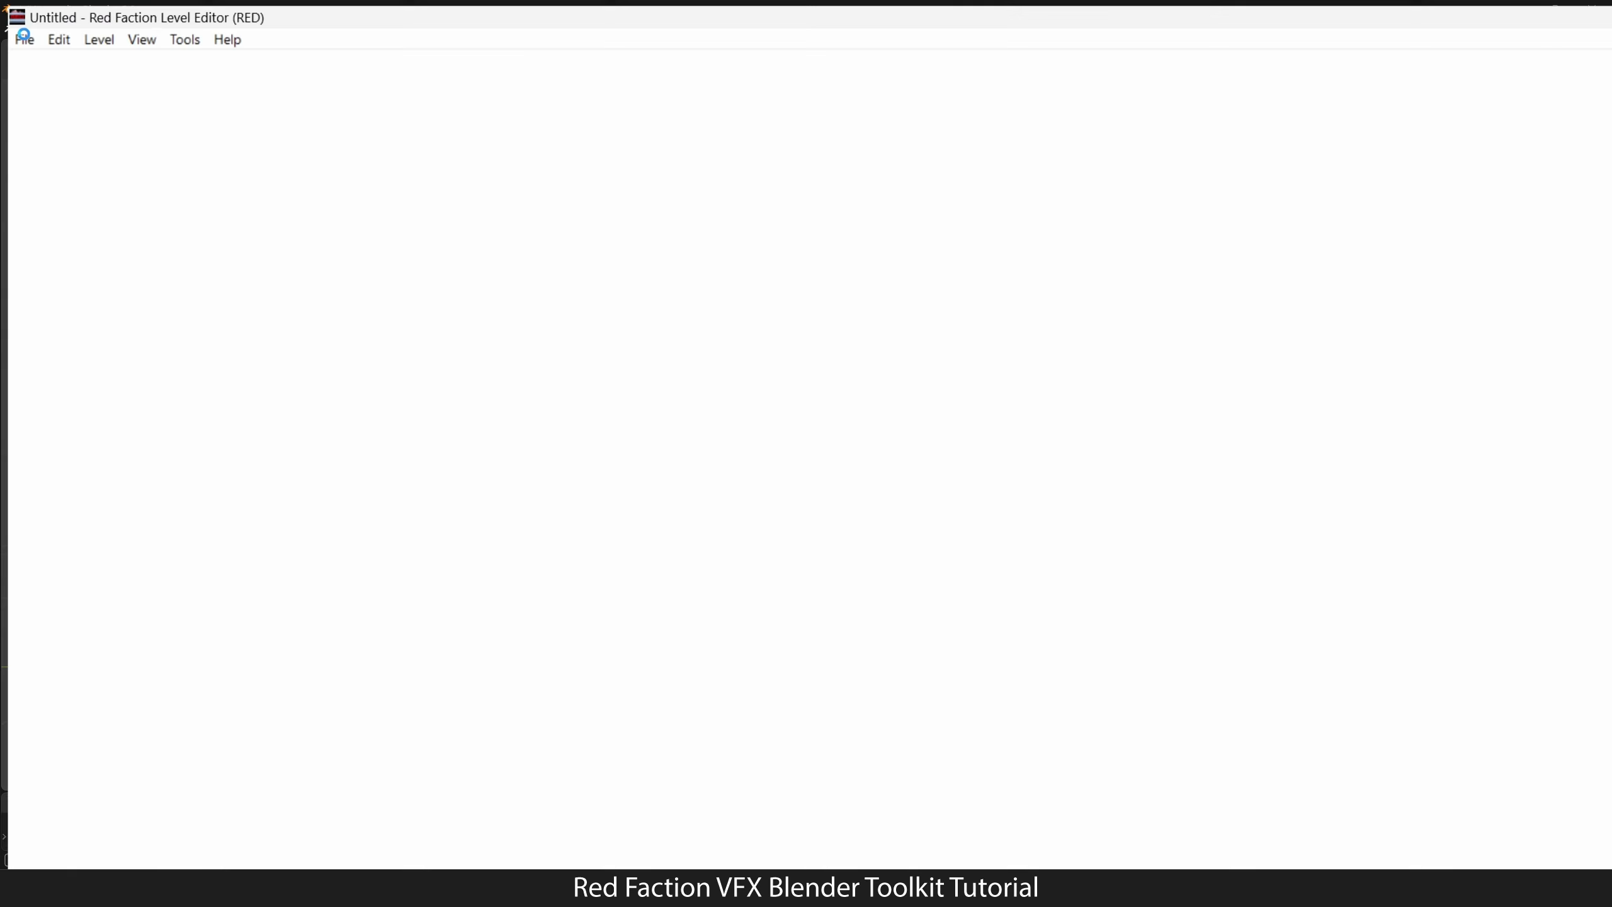
click(13, 26)
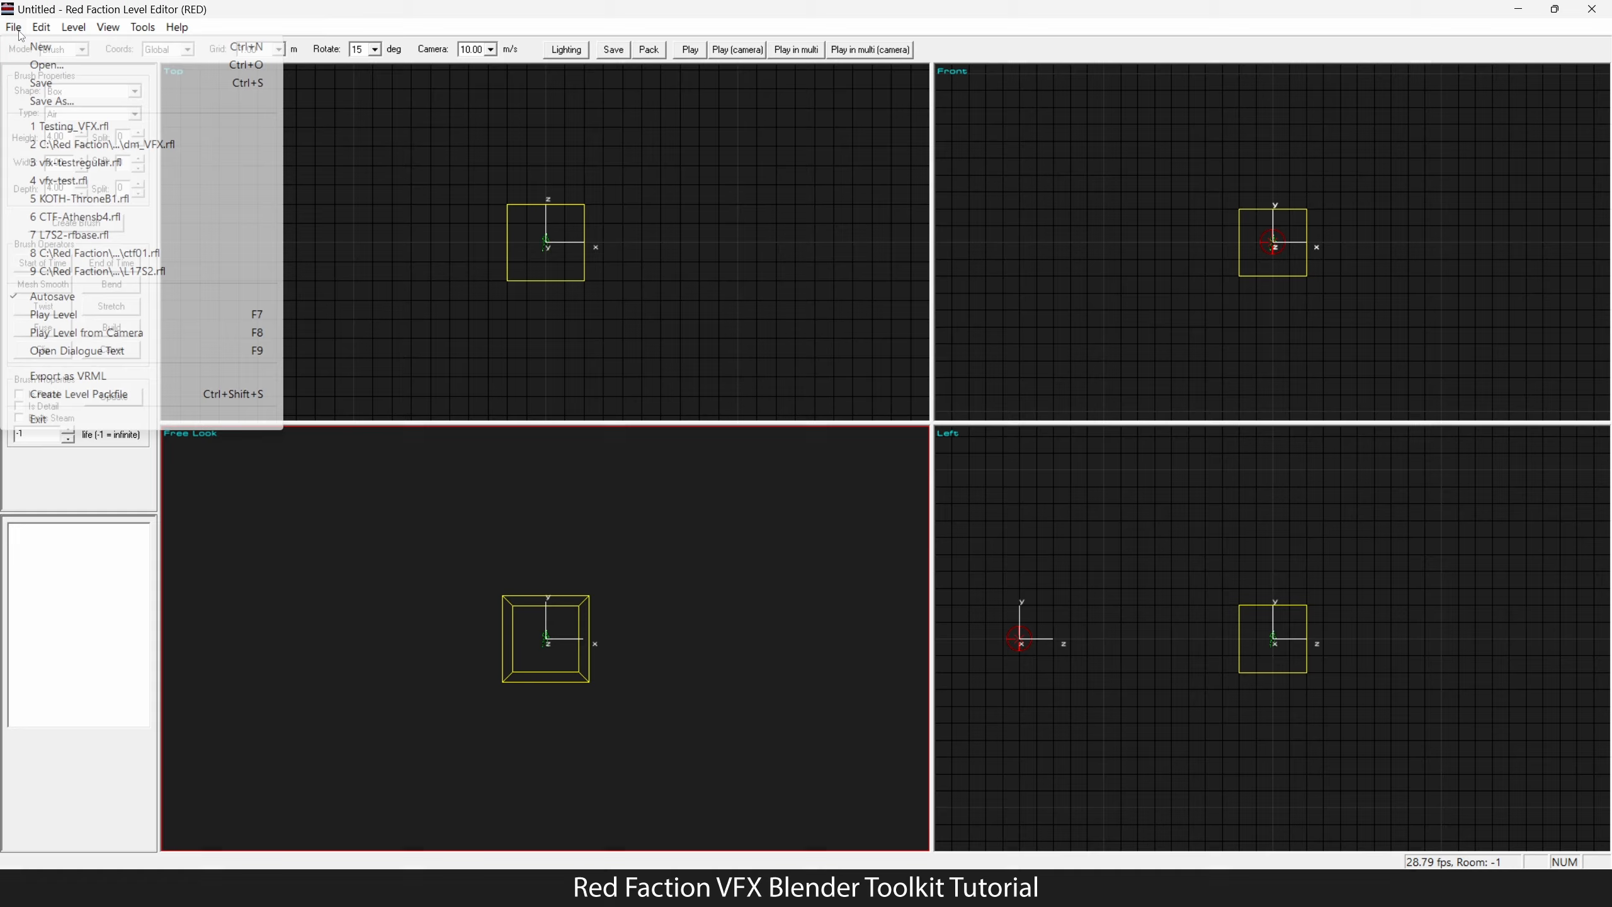
click(75, 125)
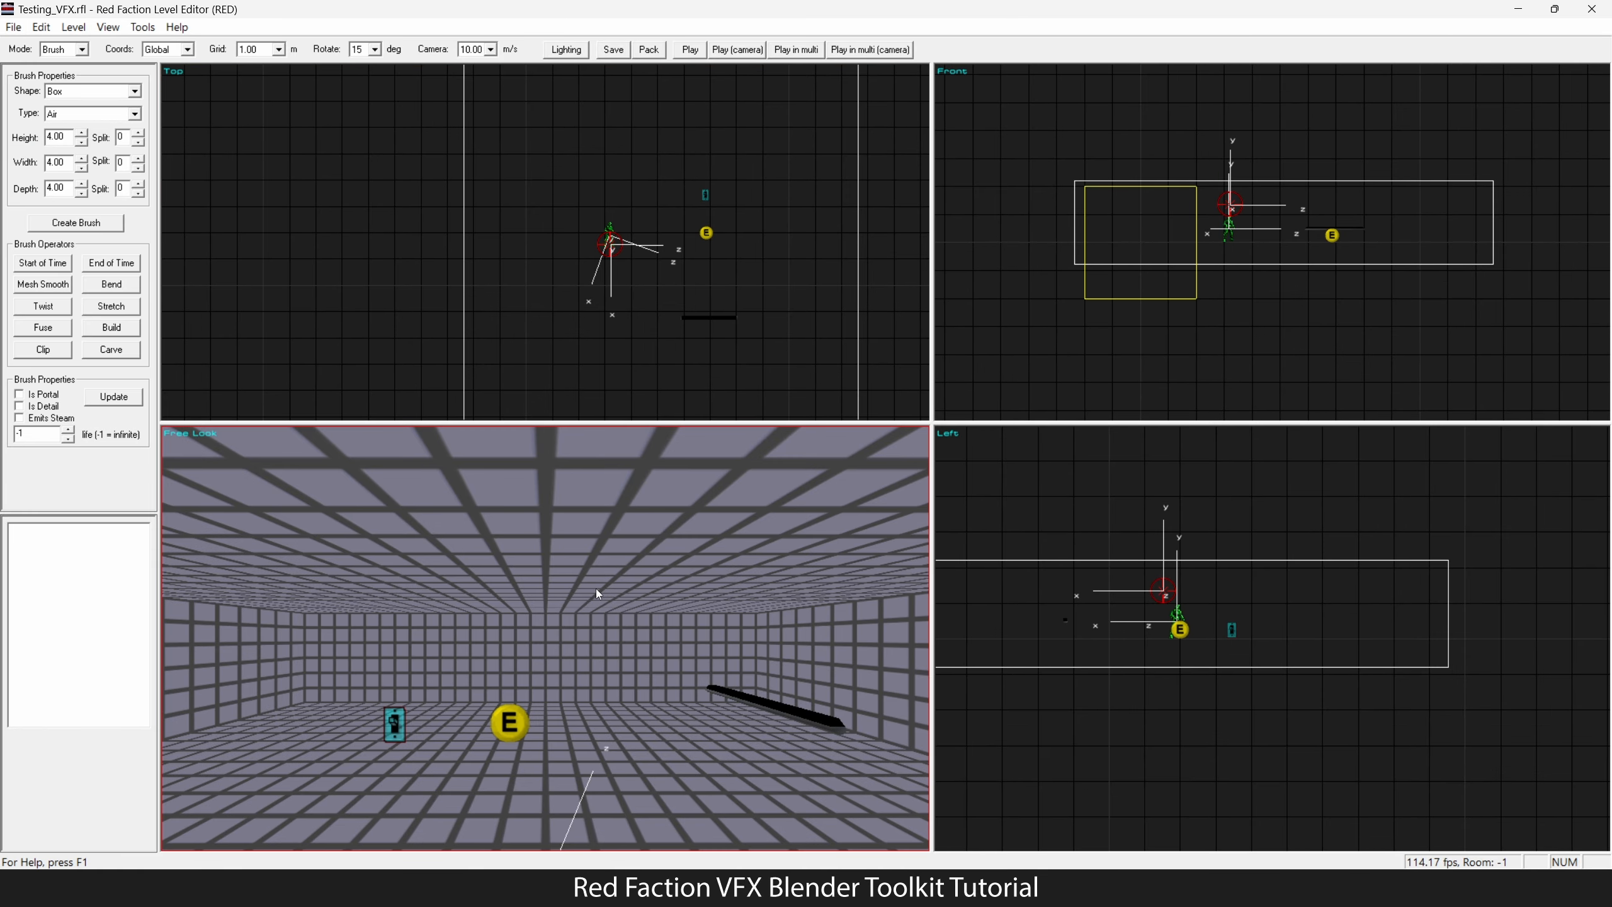
Step: Switch to object mode and select the Switch_Model event and the auto trigger in the level to examine their links
key(o)
click(521, 710)
key(KP_6)
key(KP_1)
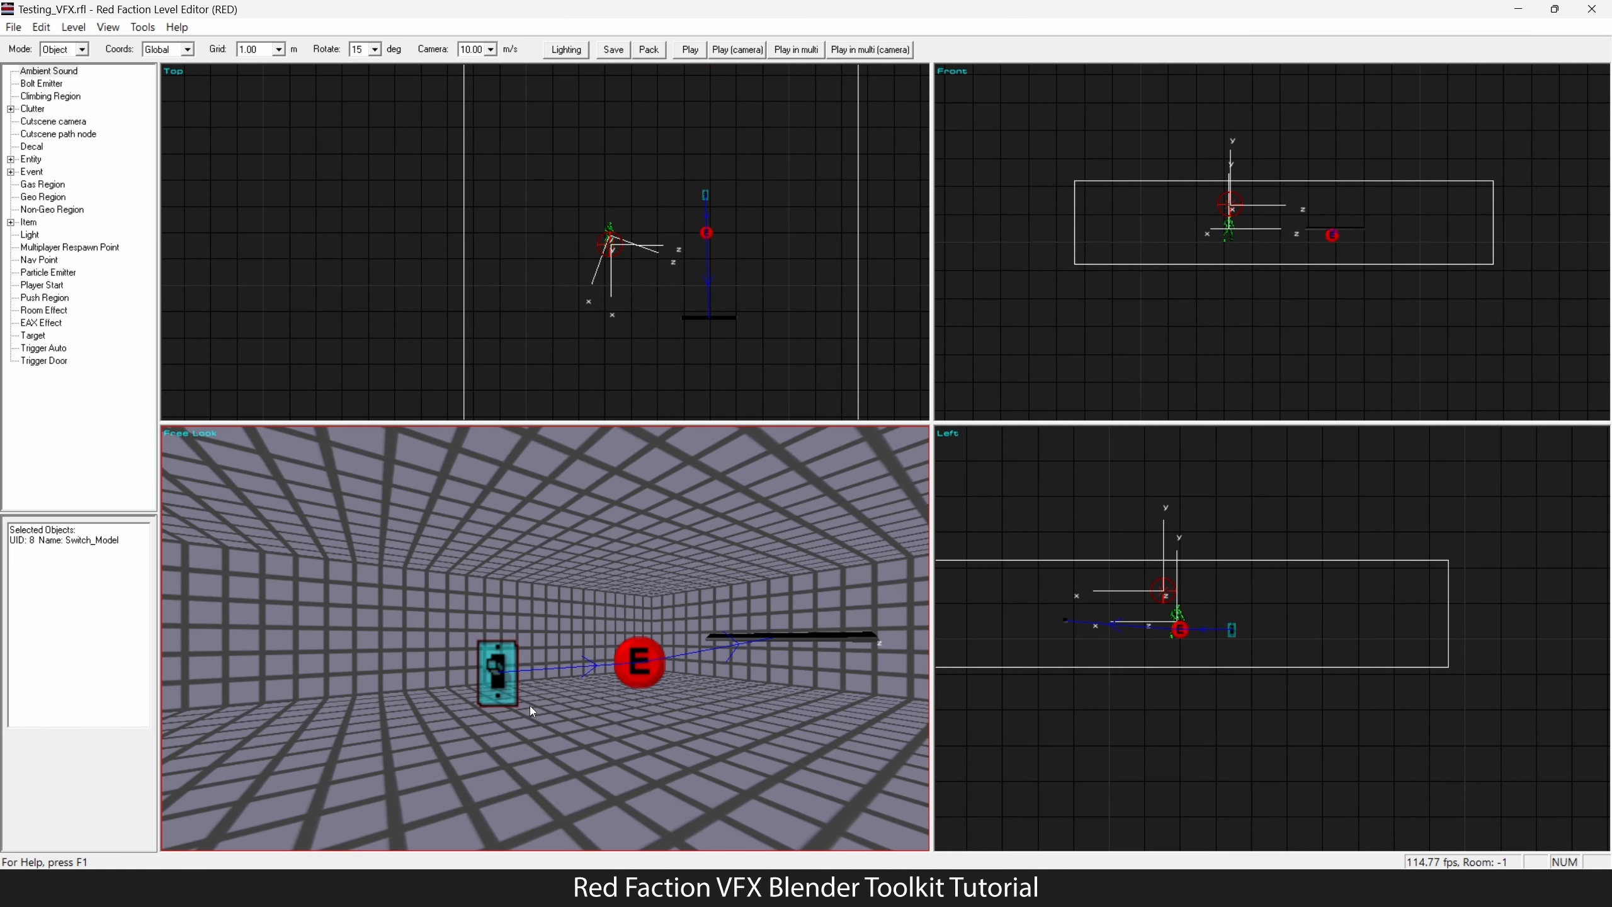
key(KP_3)
click(573, 658)
key(z)
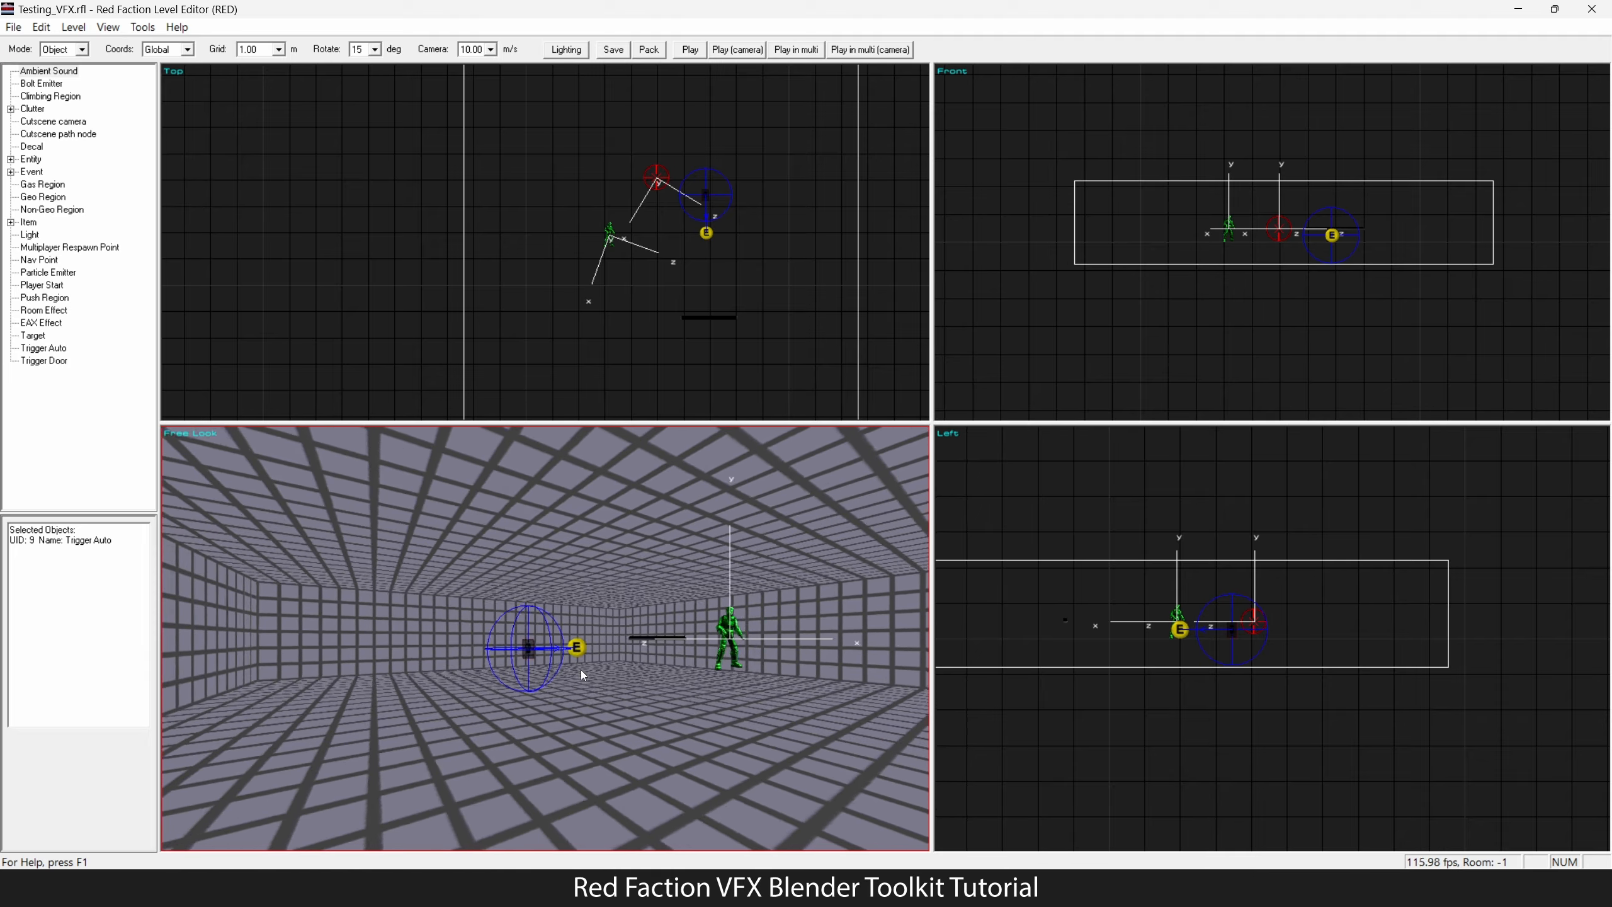
Step: Select the Switch_Model event and open its properties to check which model filename it uses
key(KP_8)
click(557, 657)
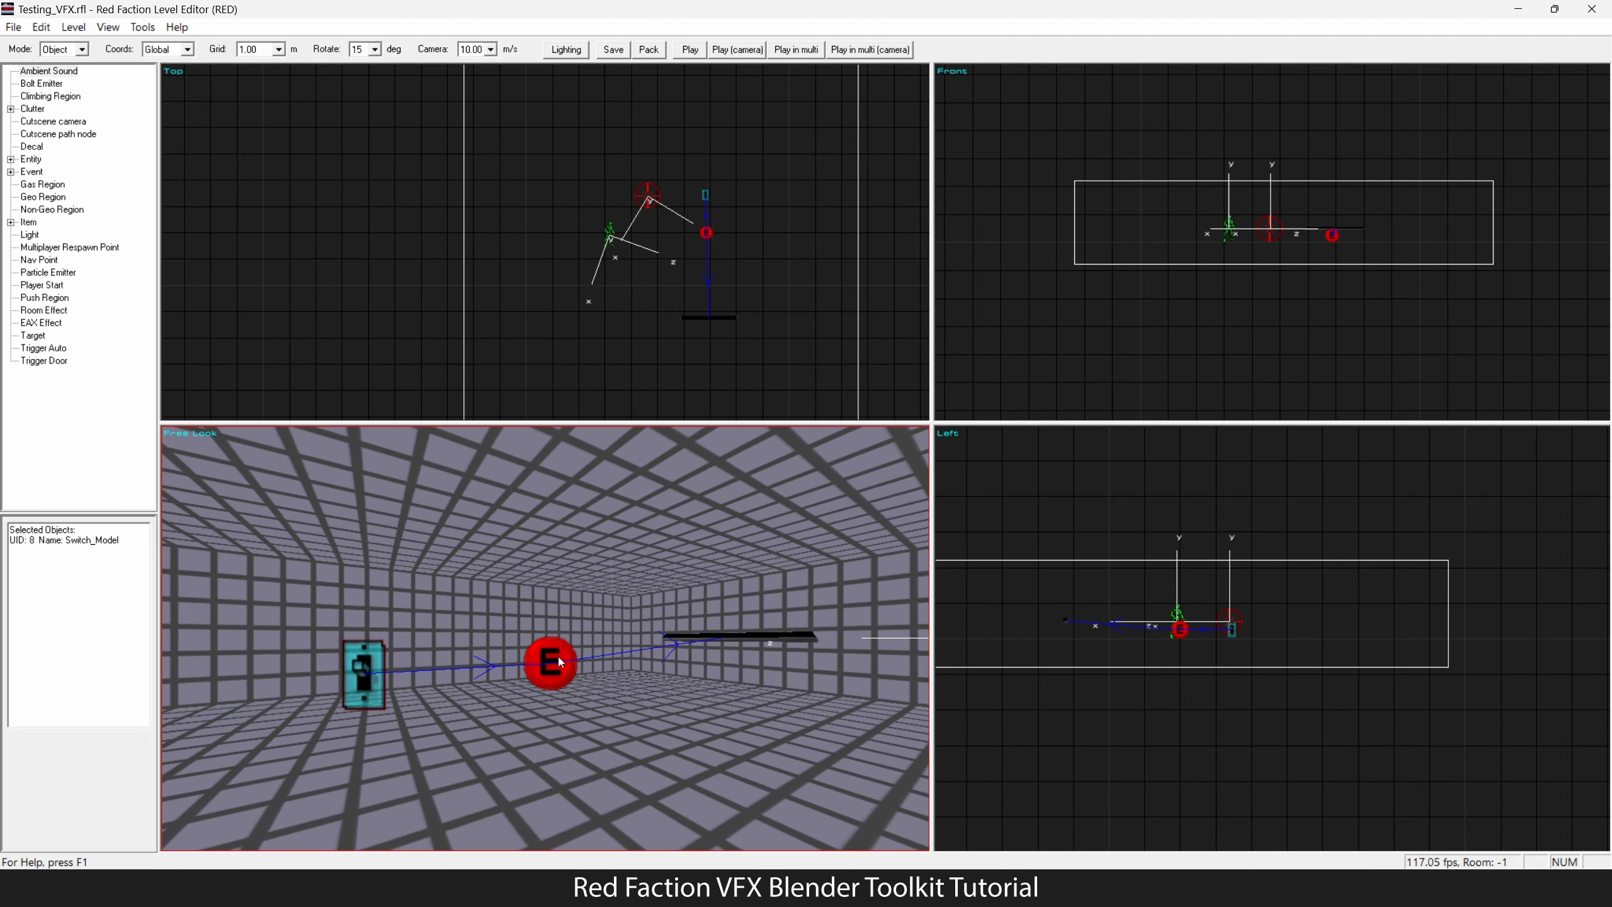
key(KP_8)
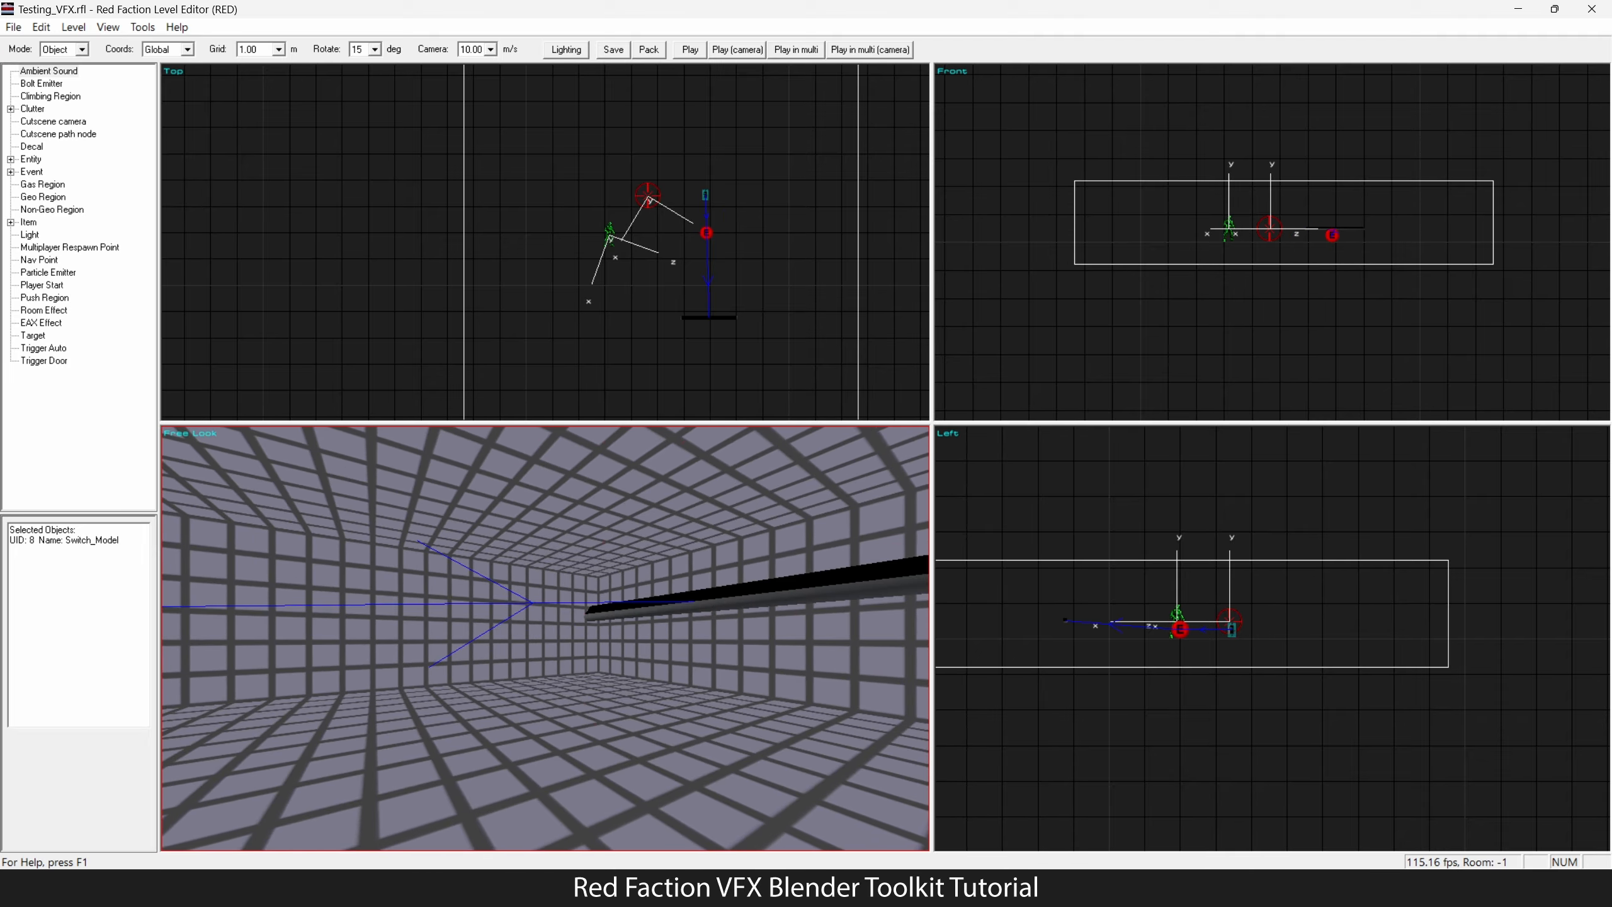
key(KP_2)
key(Return)
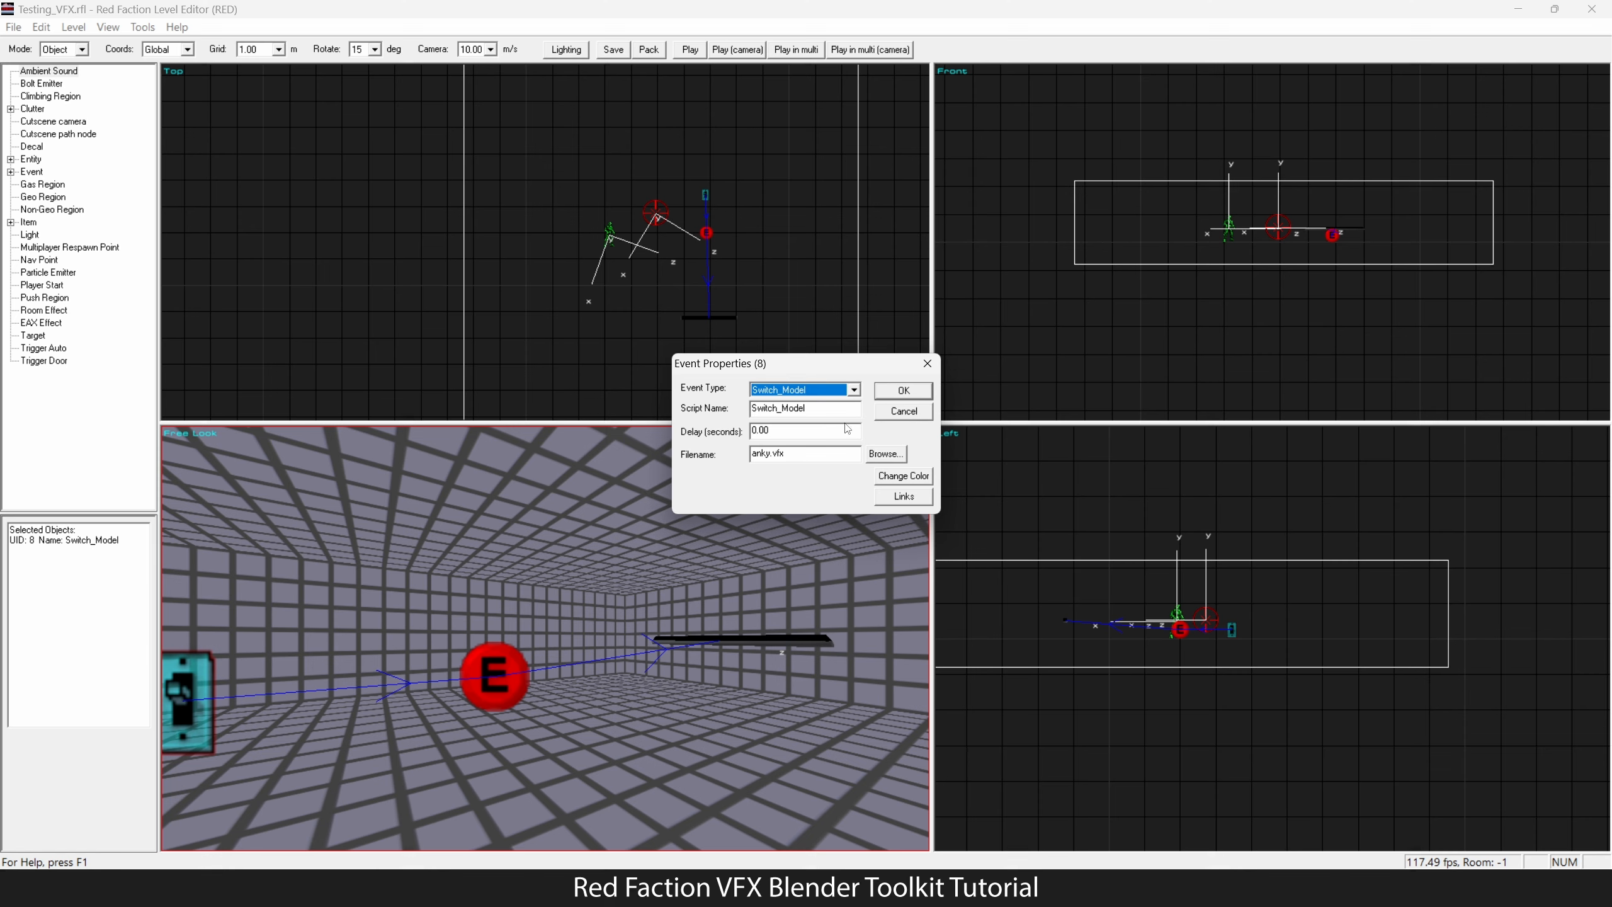
click(903, 390)
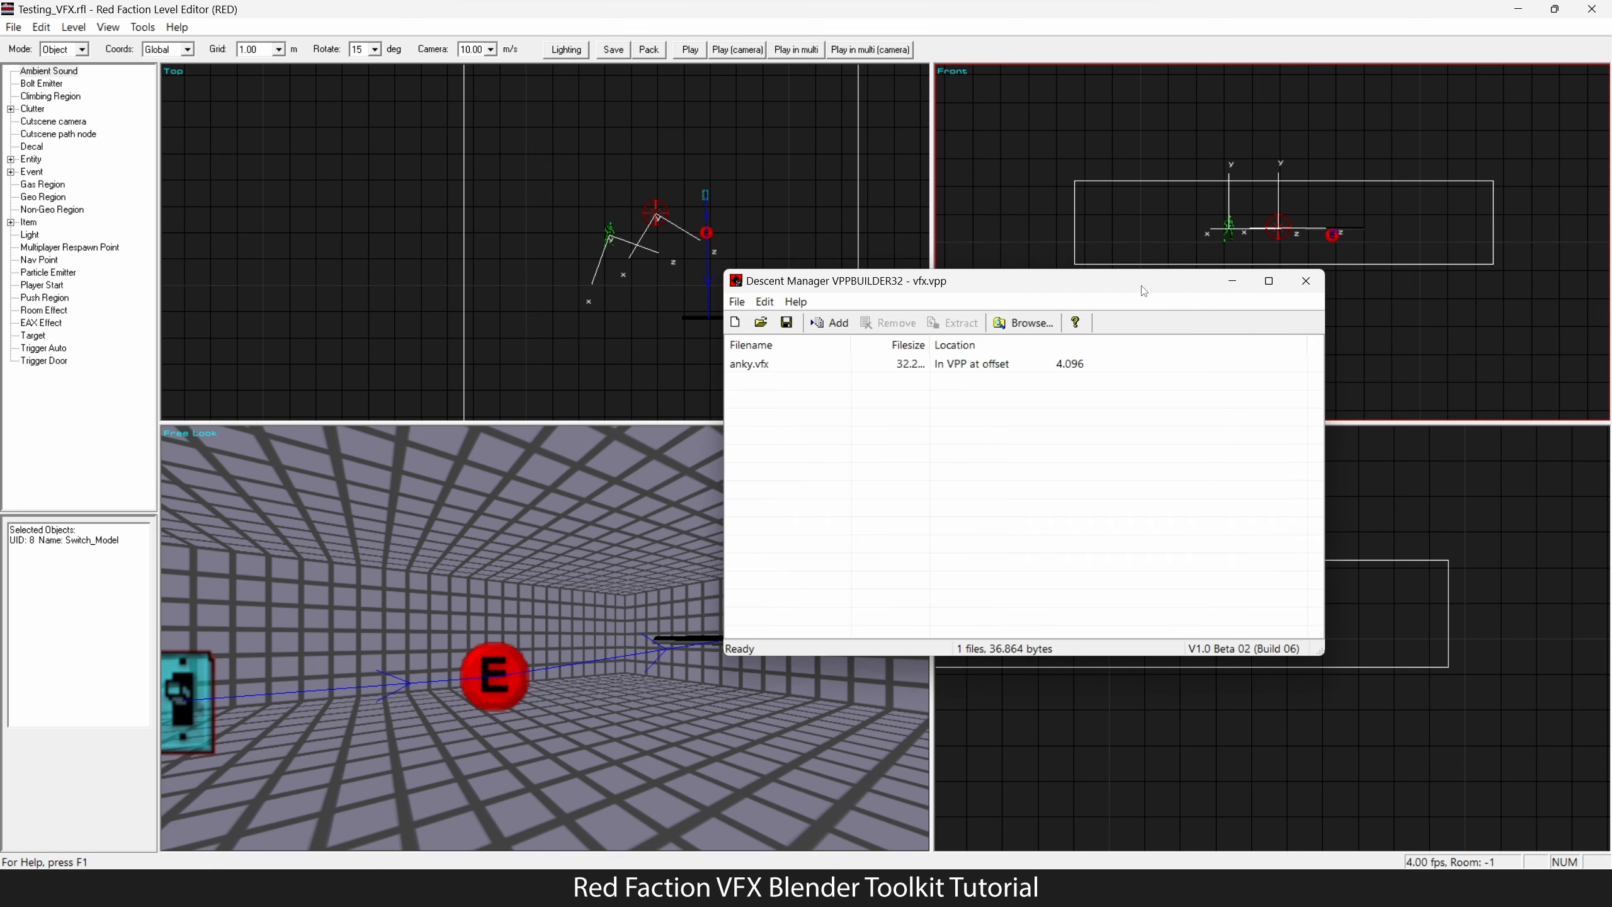
Step: In VPPBUILDER32, replace anky.vfx in vfx.vpp with the newly exported file from the vfx exports folder and save the packfile
drag(1120, 423, 1120, 423)
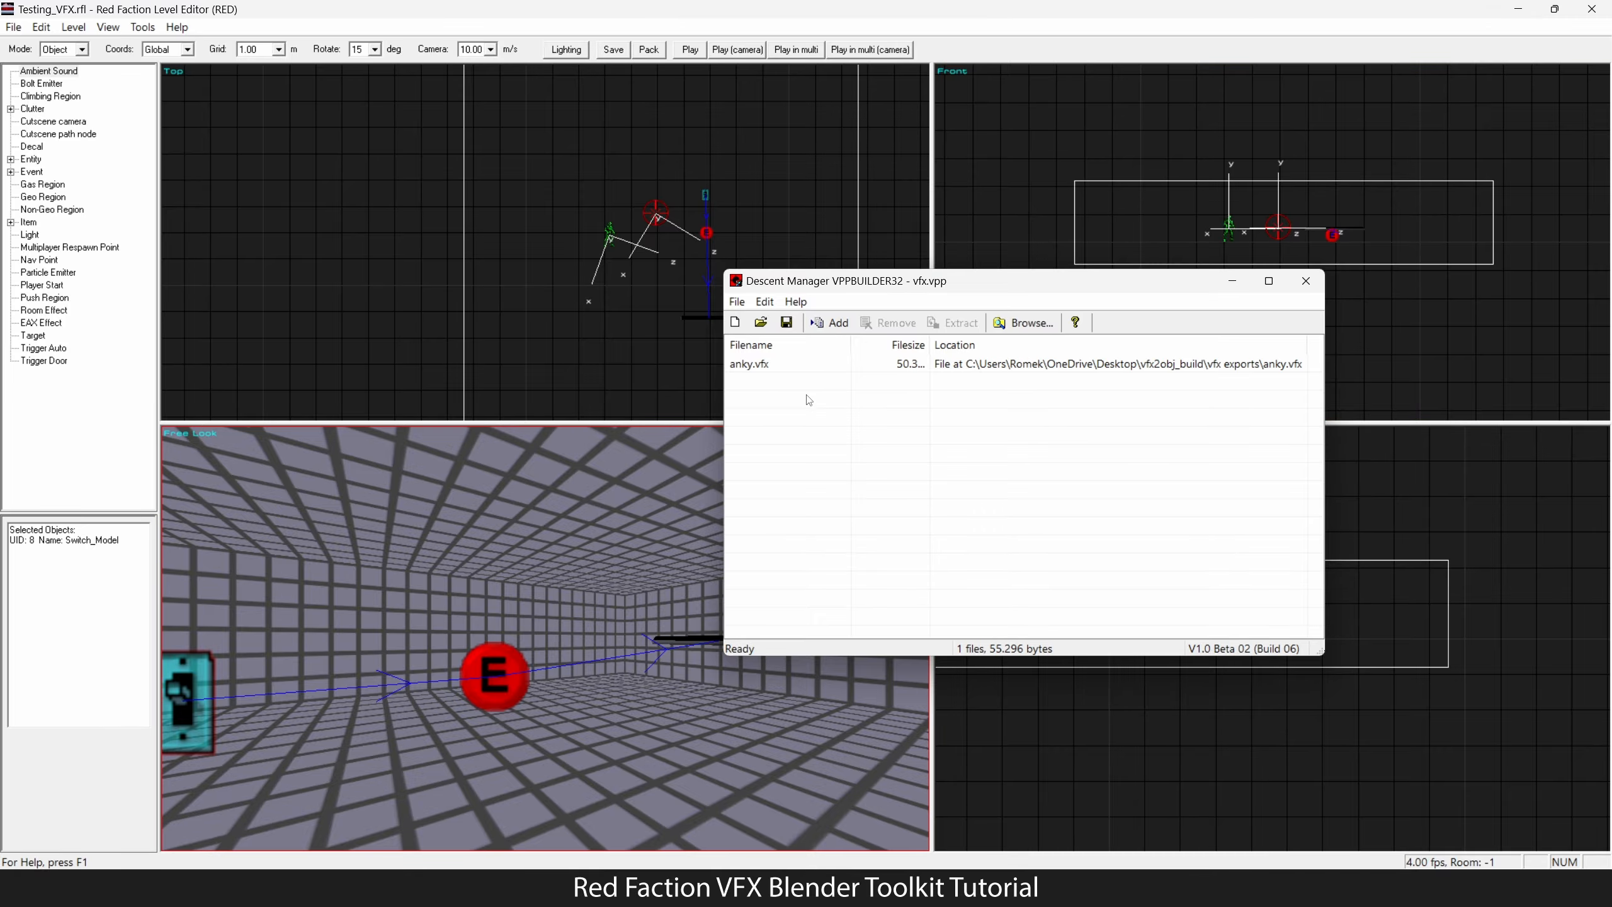
click(787, 322)
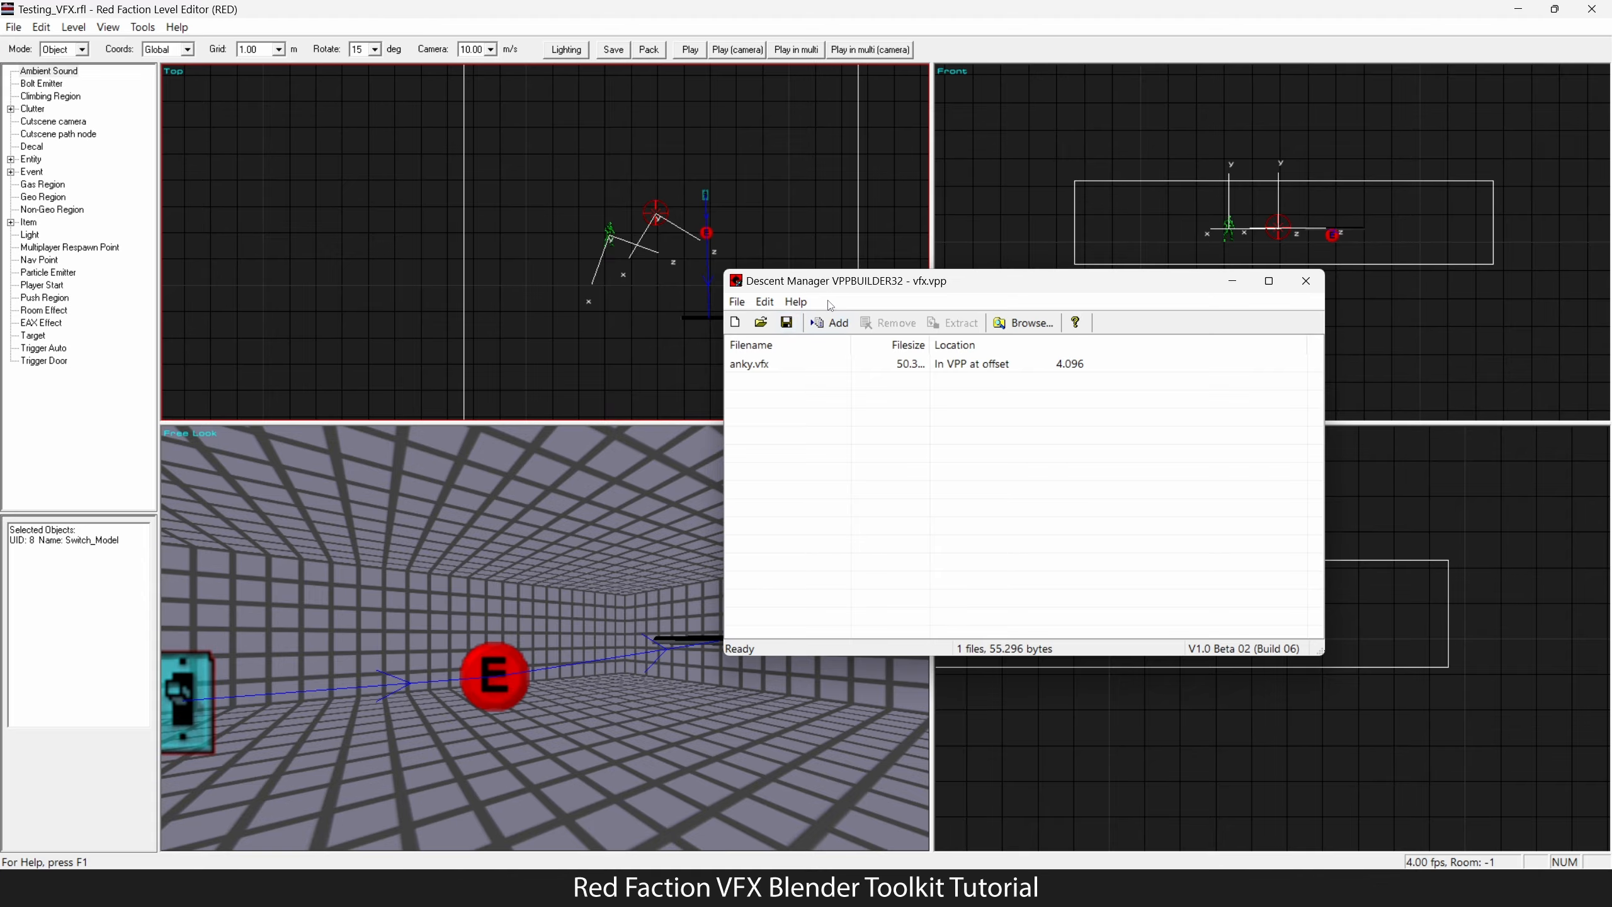
drag(851, 283, 934, 335)
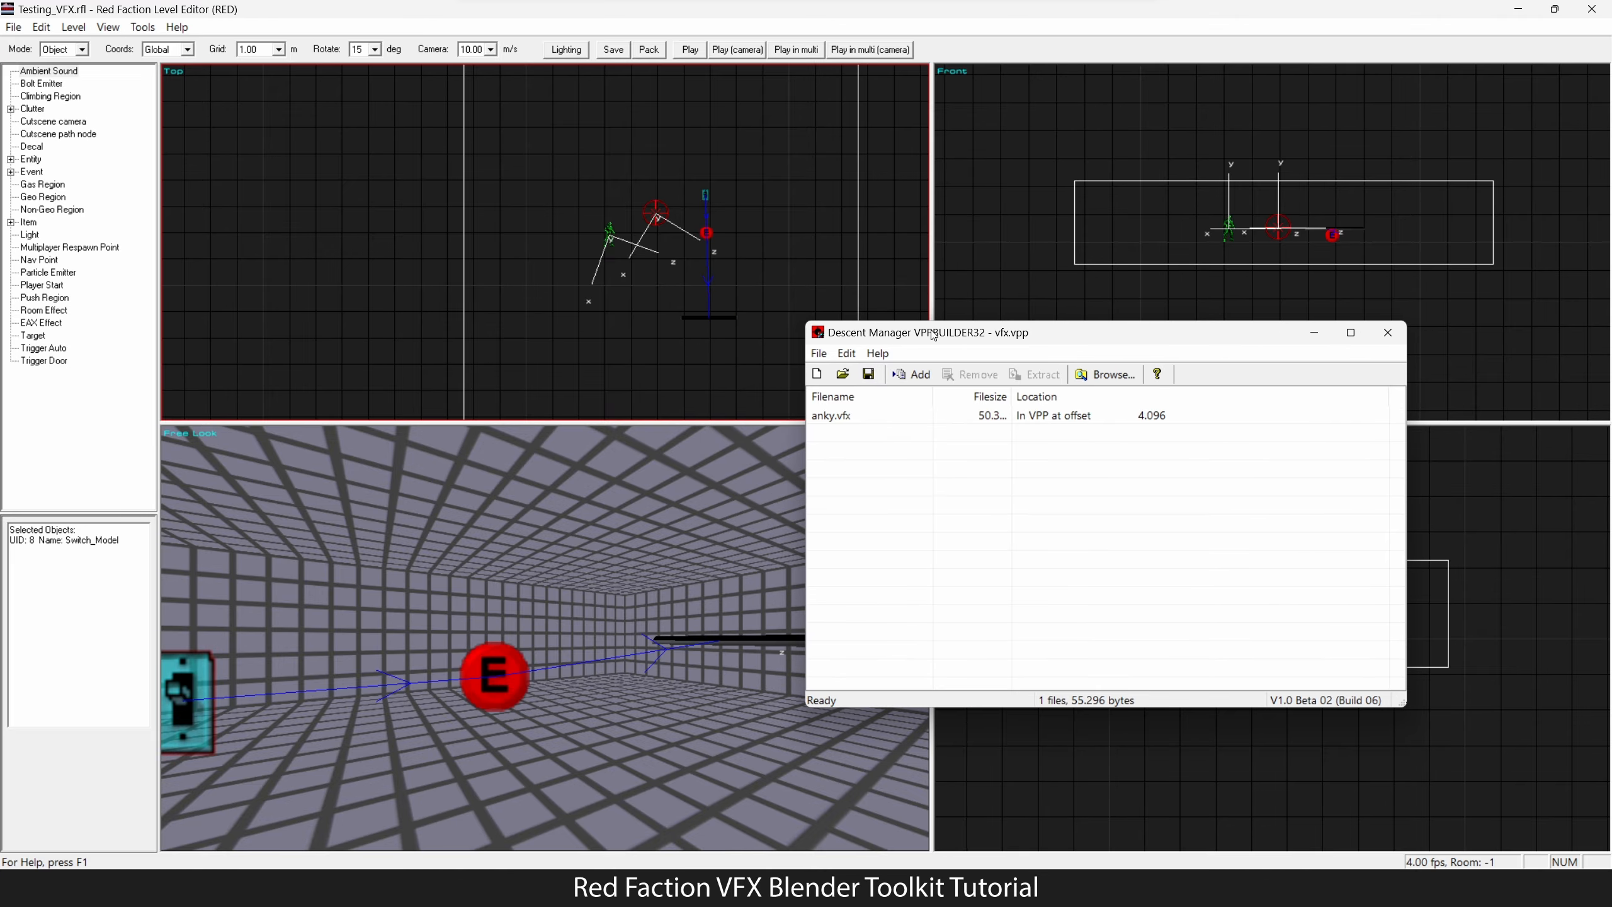
Step: Switch back to the level editor and test the level in multiplayer from the camera to check the ankh effect
click(805, 66)
click(893, 51)
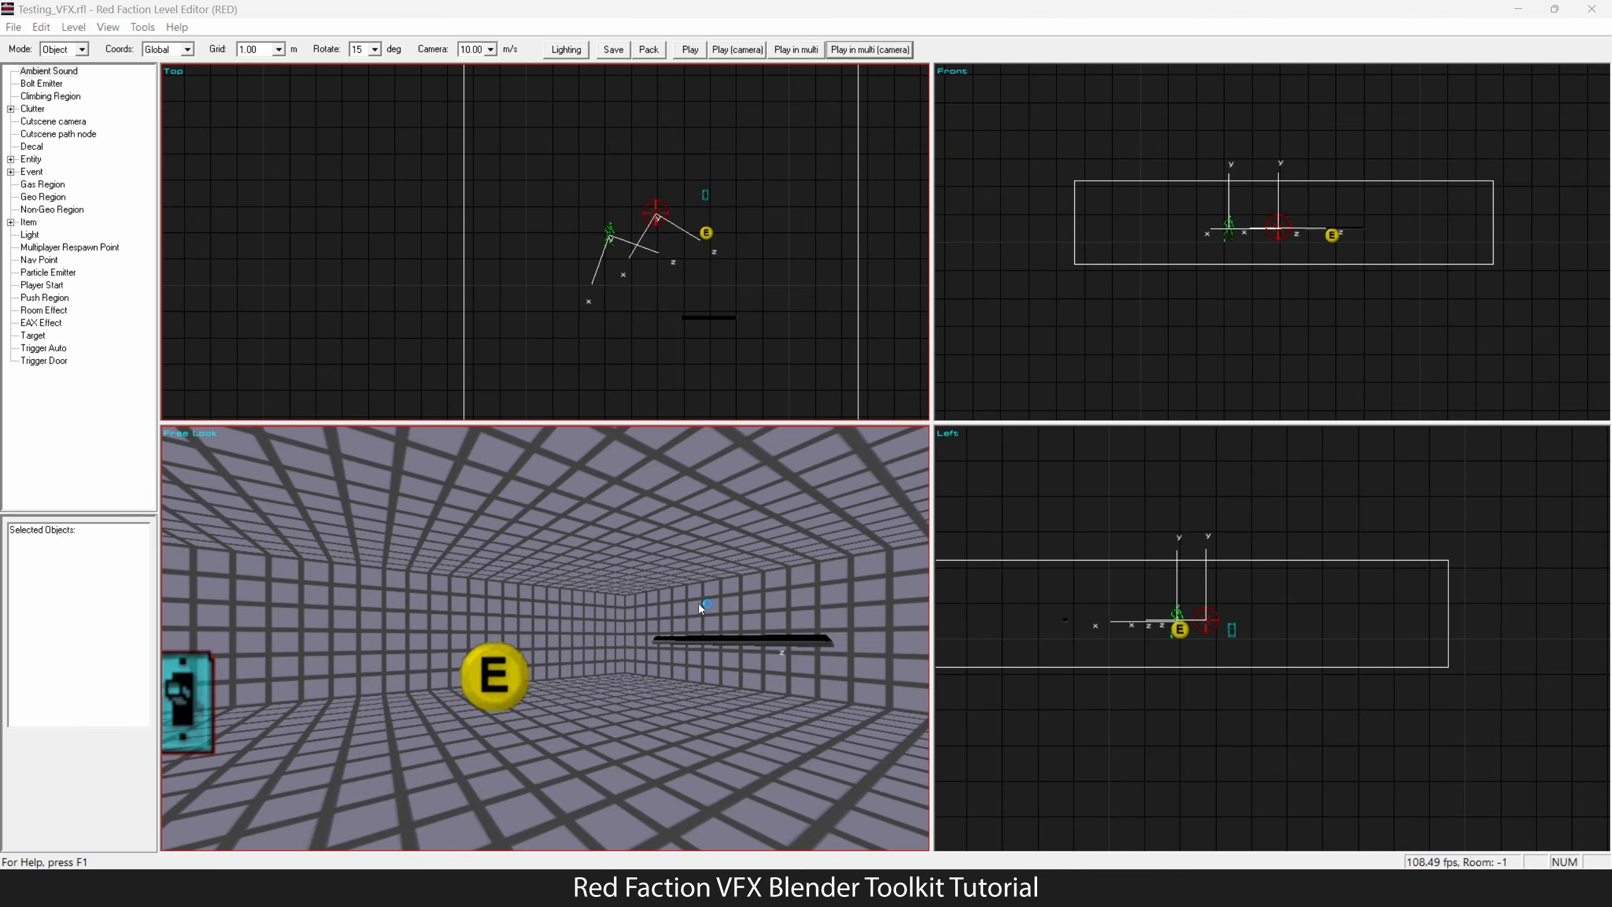
key(w)
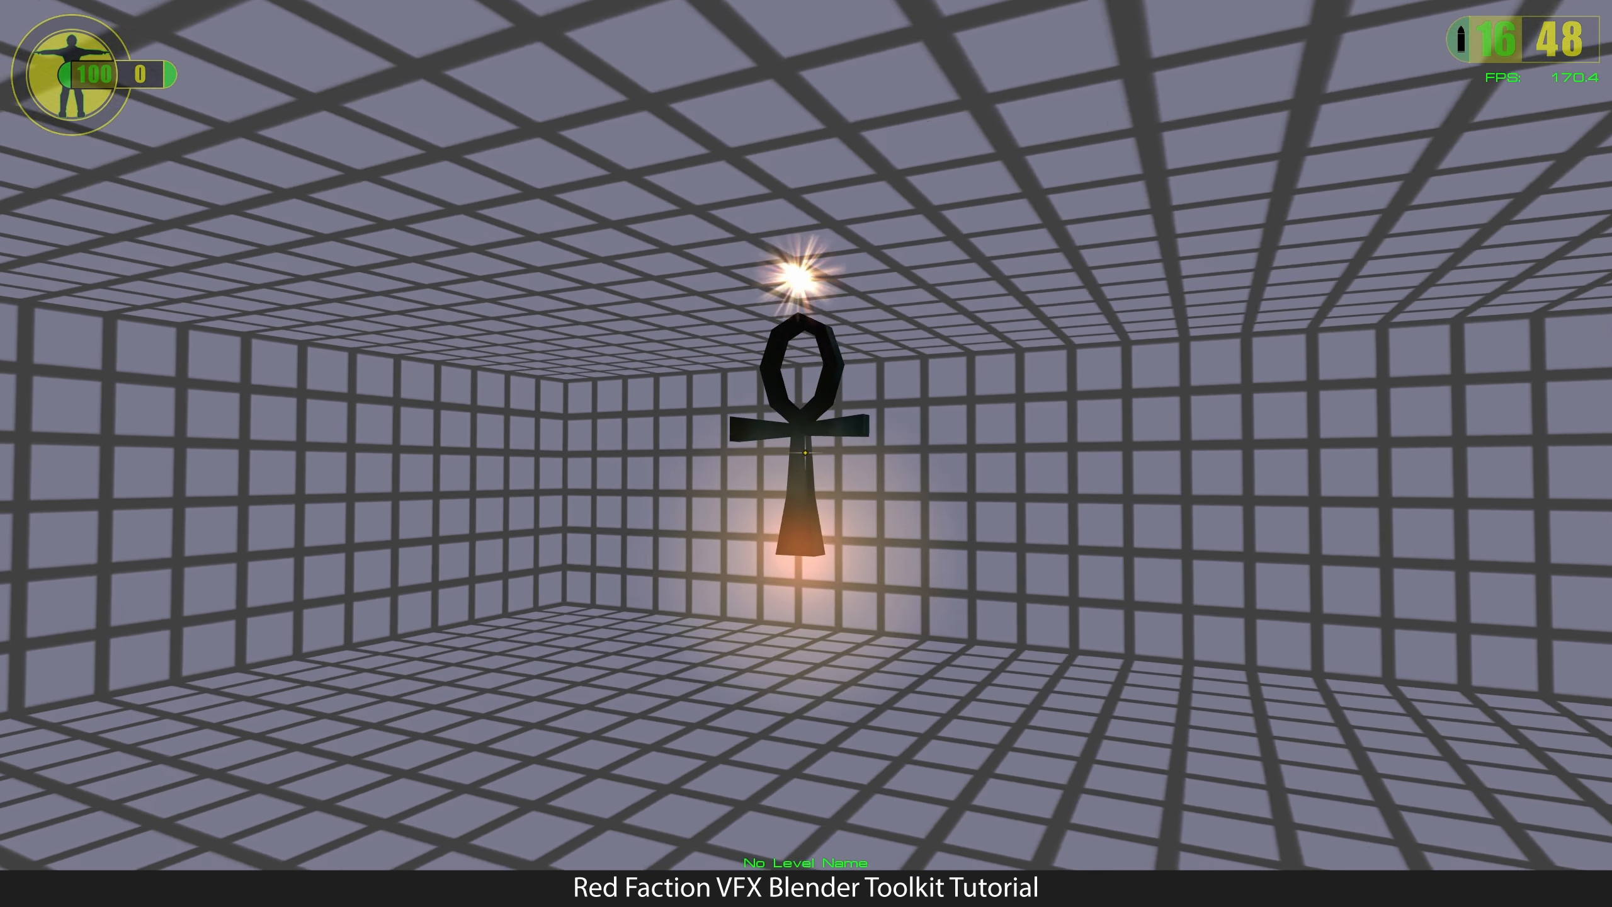
key(s)
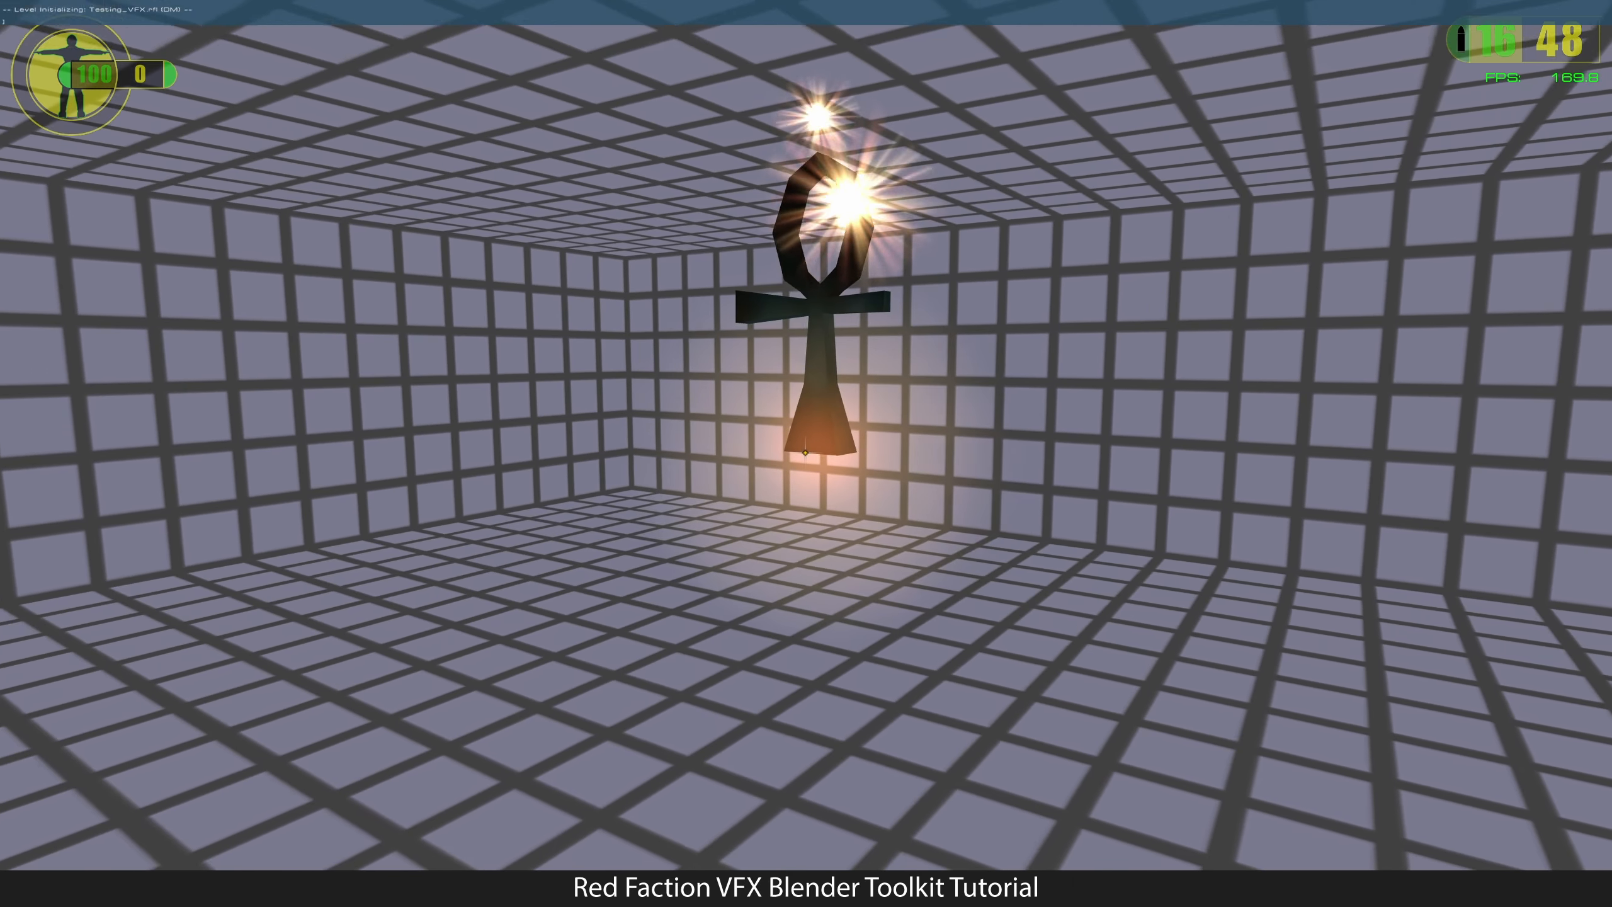
key(Escape)
Step: Change the Tube Light clutter object's class to Urinal, and save and pack the level
click(778, 653)
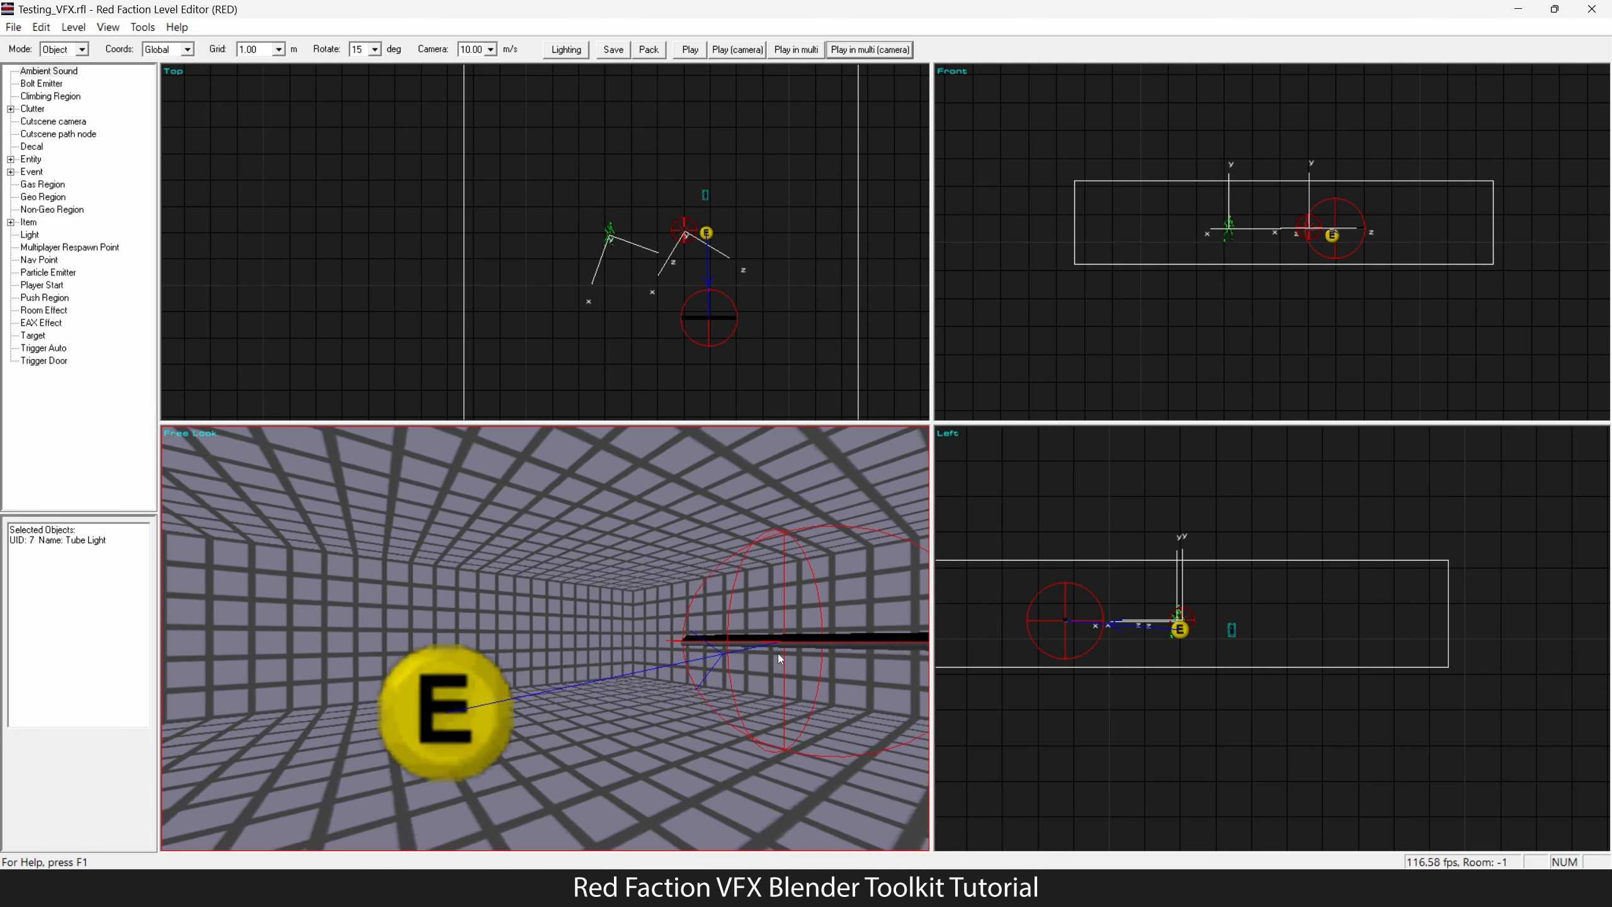
right_click(779, 653)
click(824, 813)
click(845, 422)
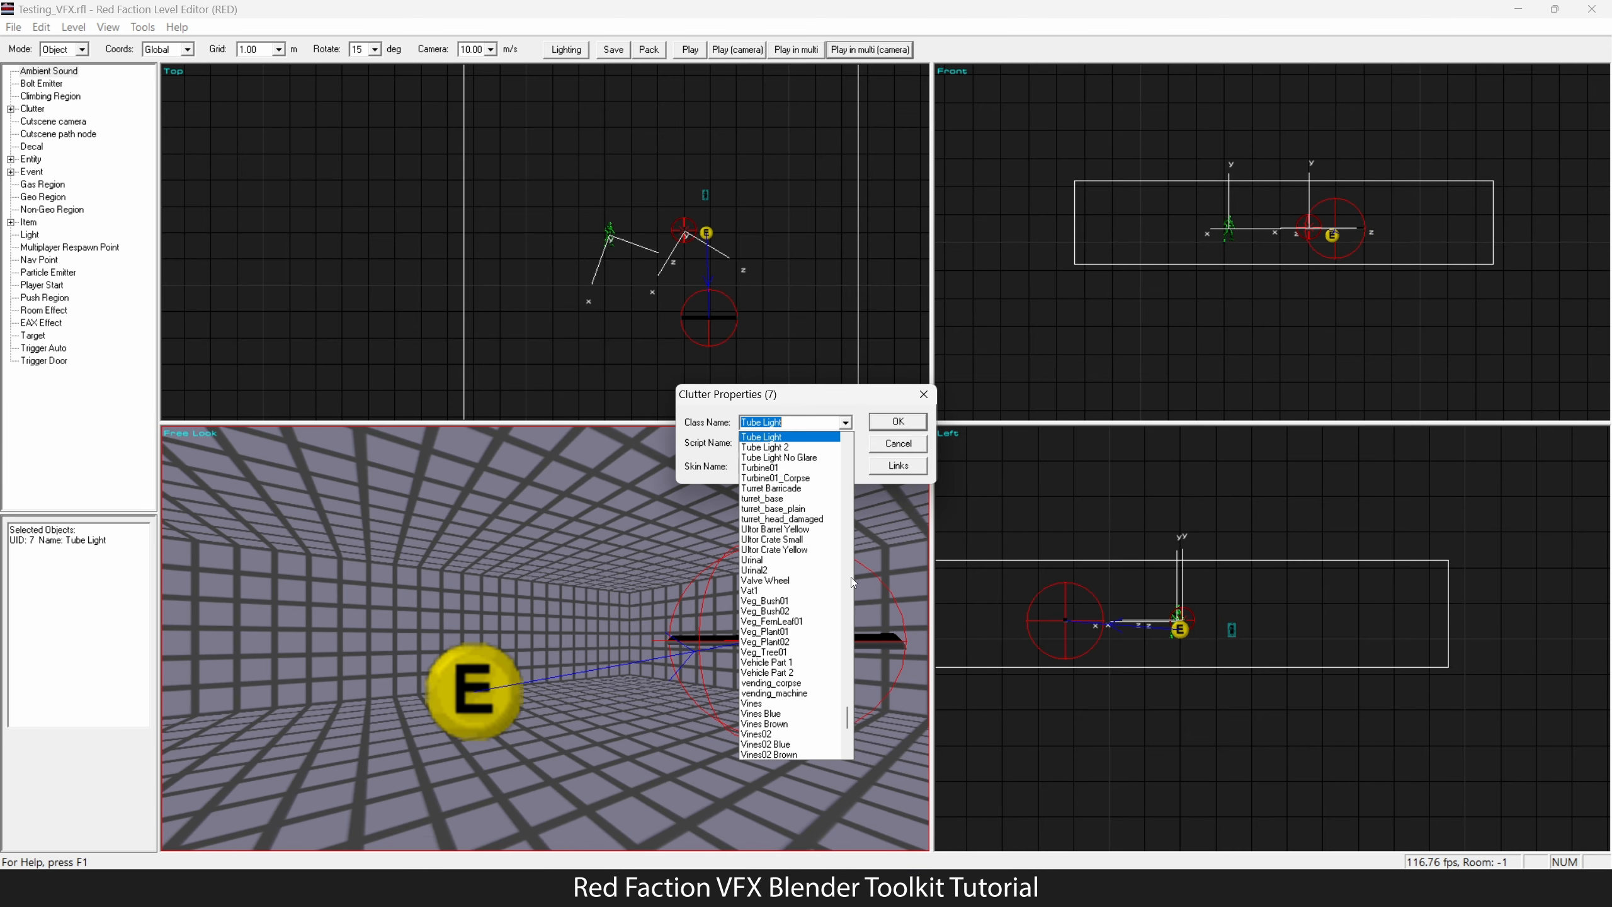
click(825, 574)
click(901, 422)
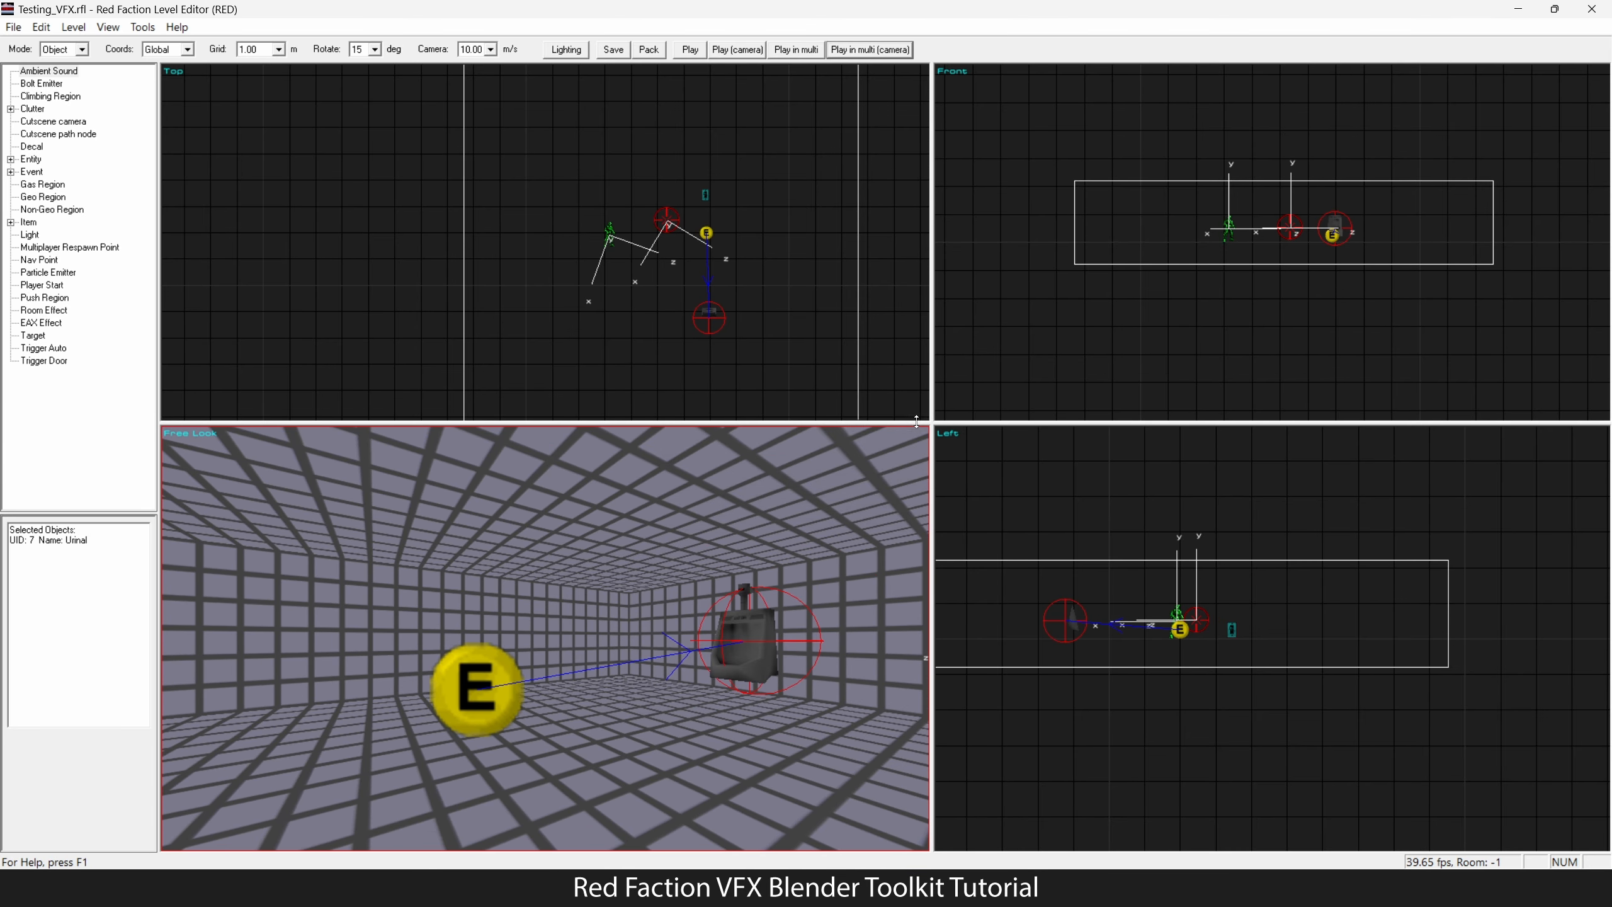
click(612, 49)
click(648, 50)
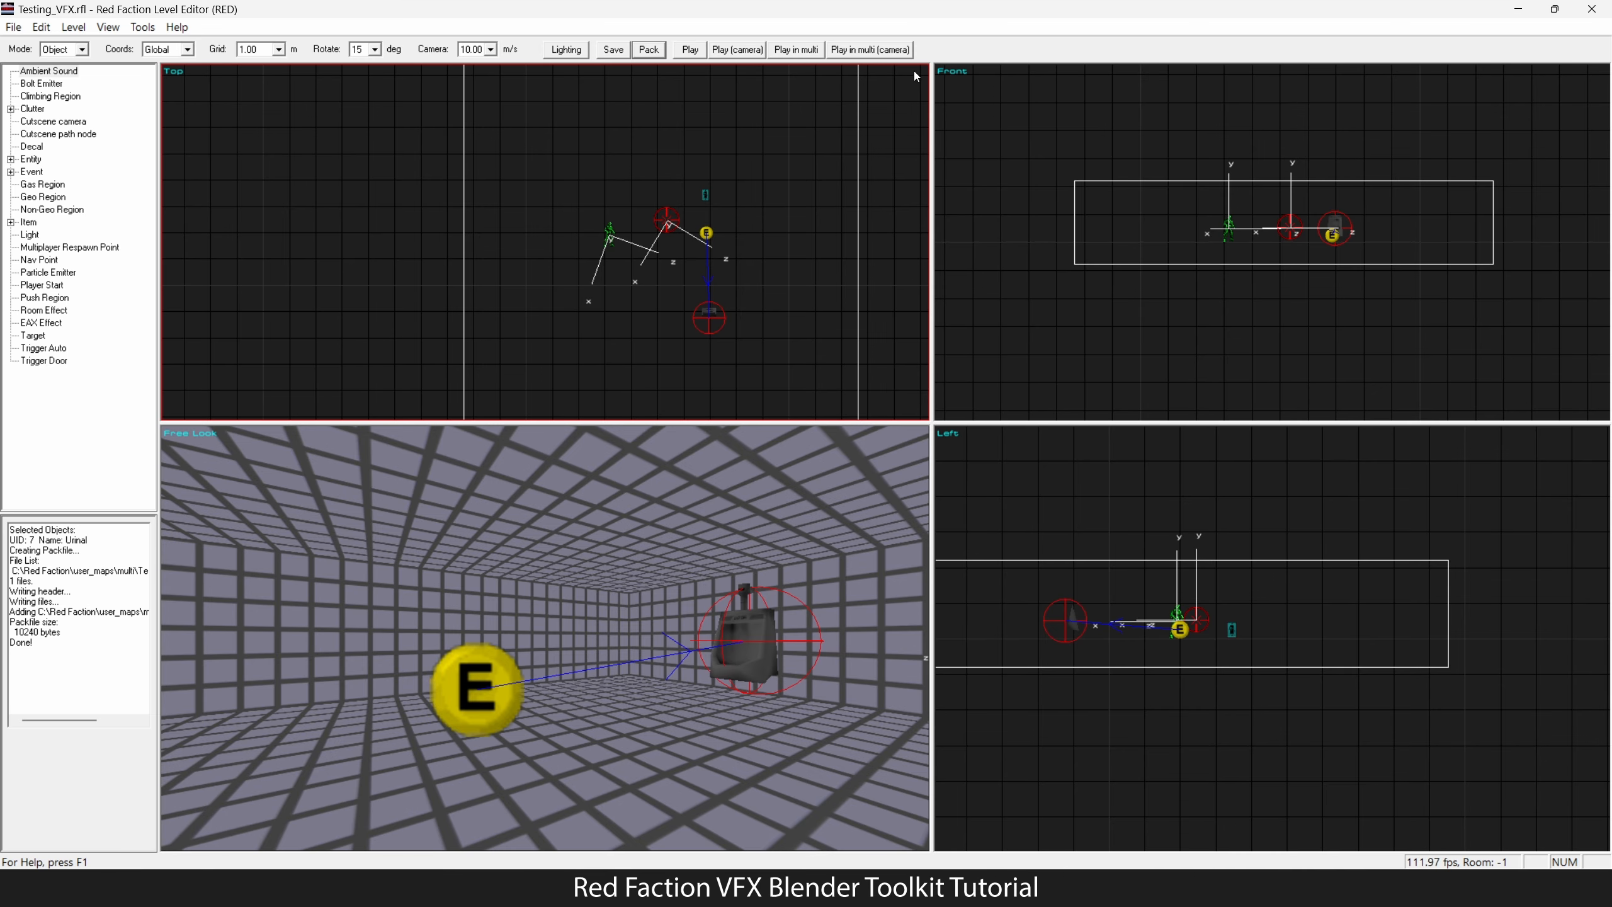
Step: Play the level in multiplayer from the camera and walk around the ankh to examine its animation and particle emitter
click(870, 50)
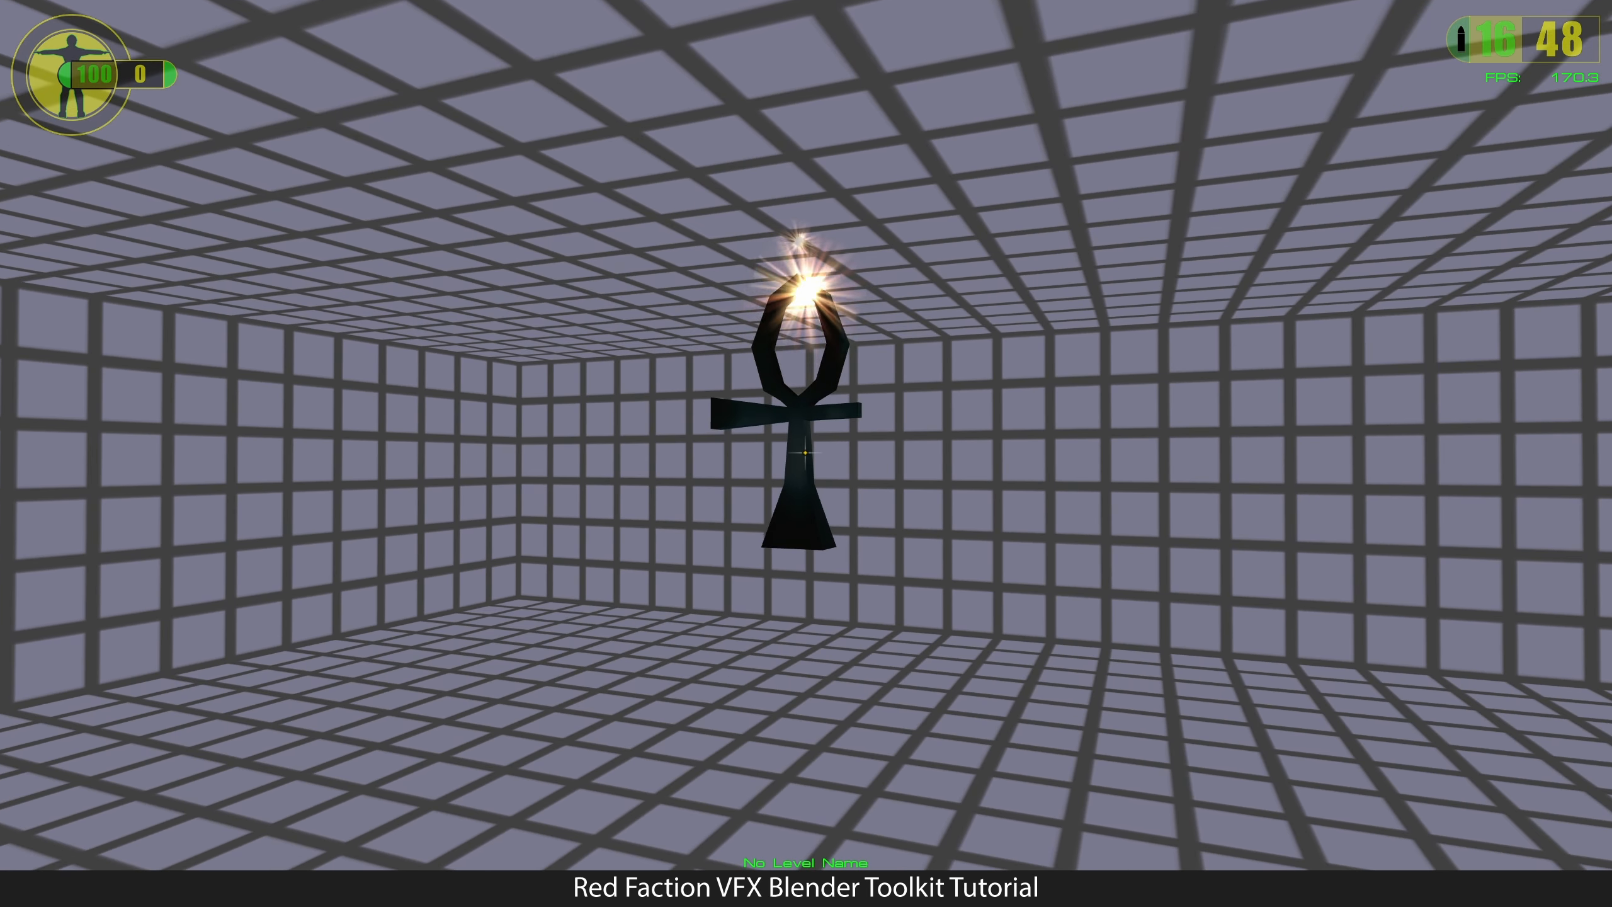
key(w)
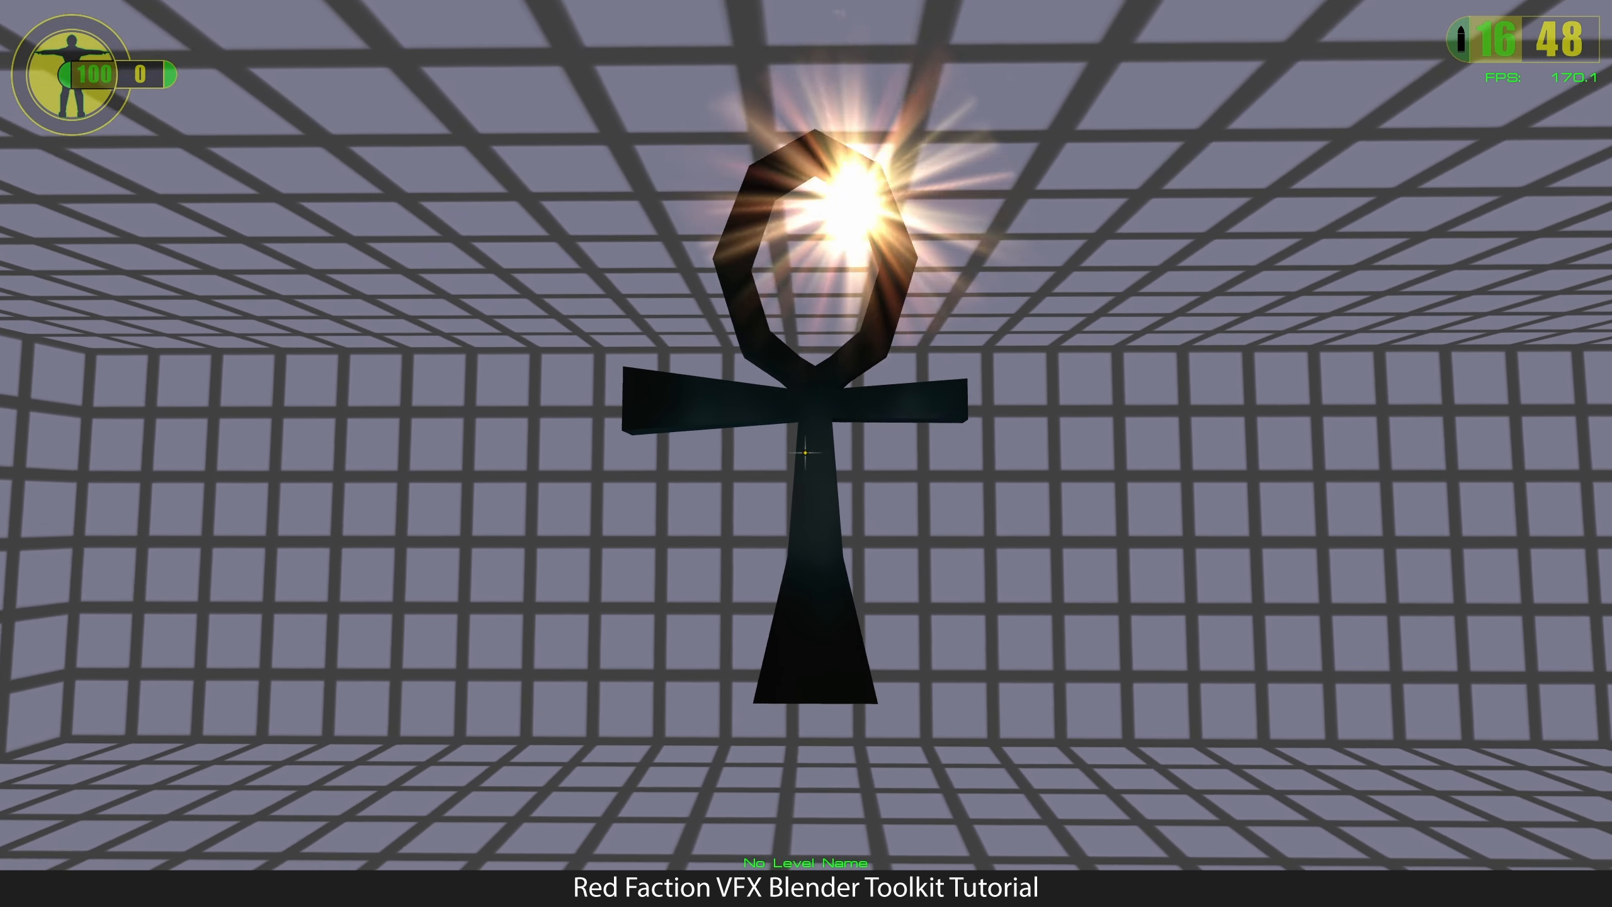
key(s)
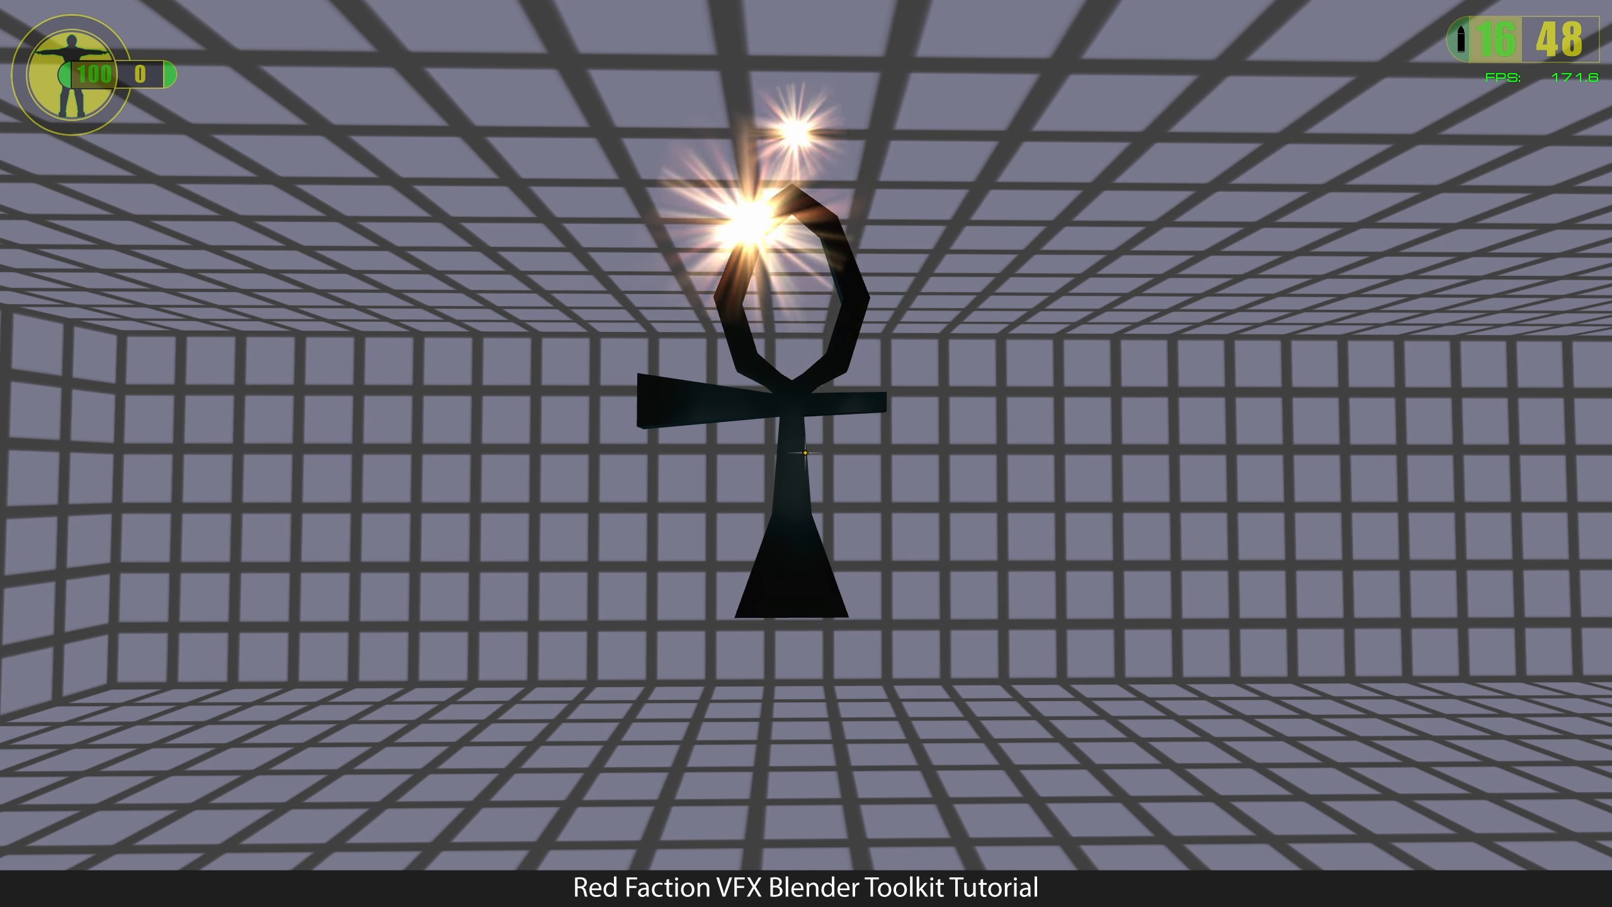
key(a)
key(w)
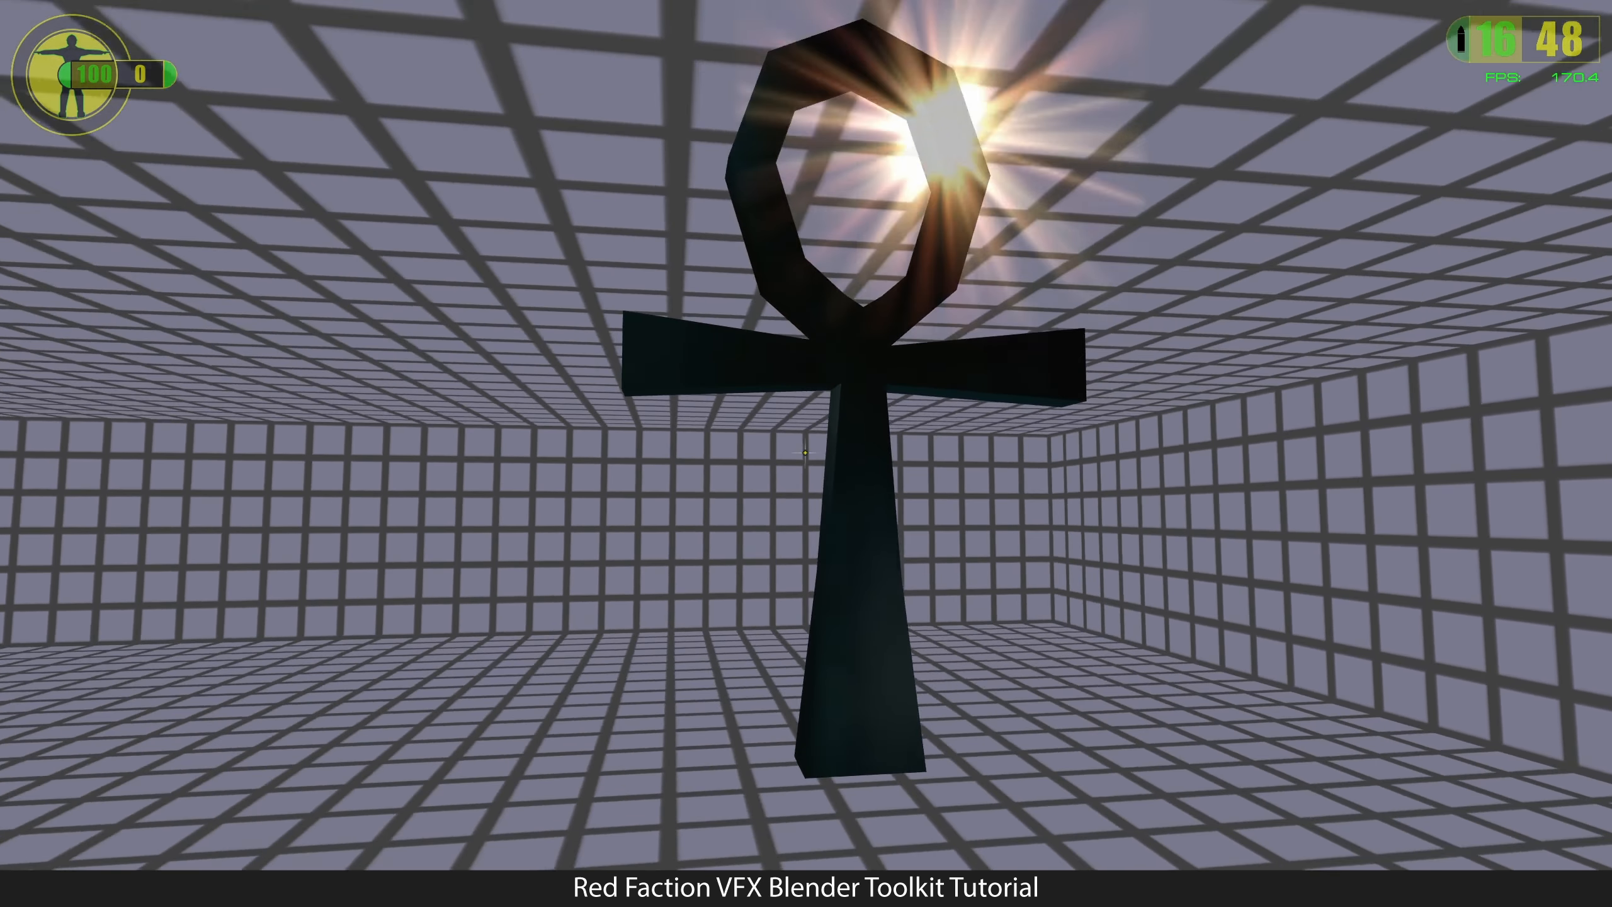
key(s)
key(w)
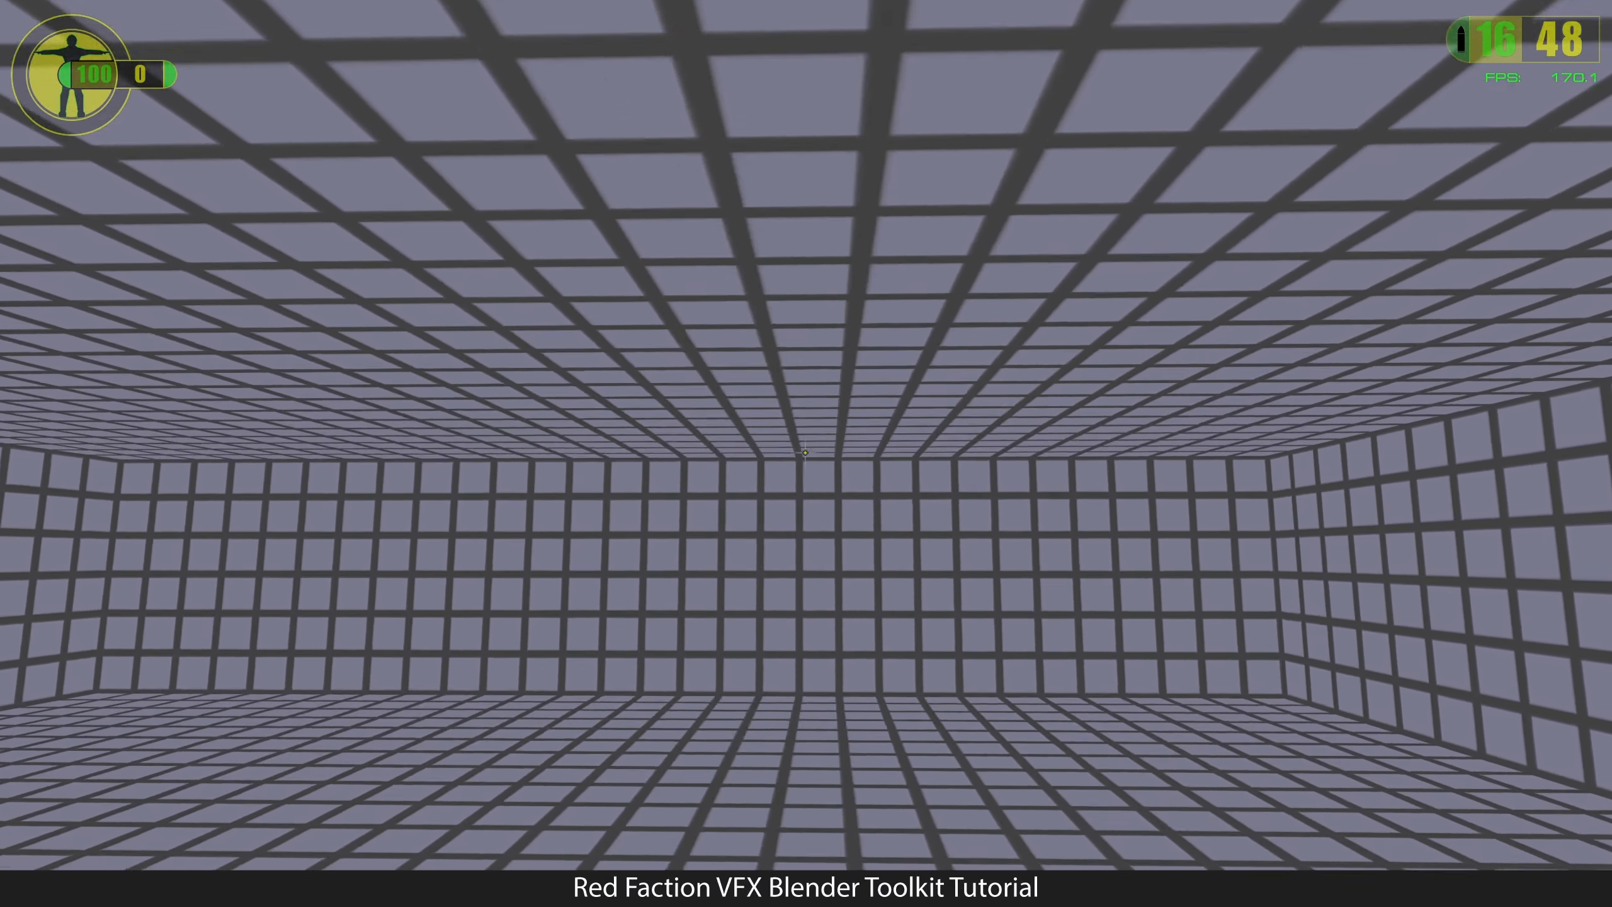
key(w)
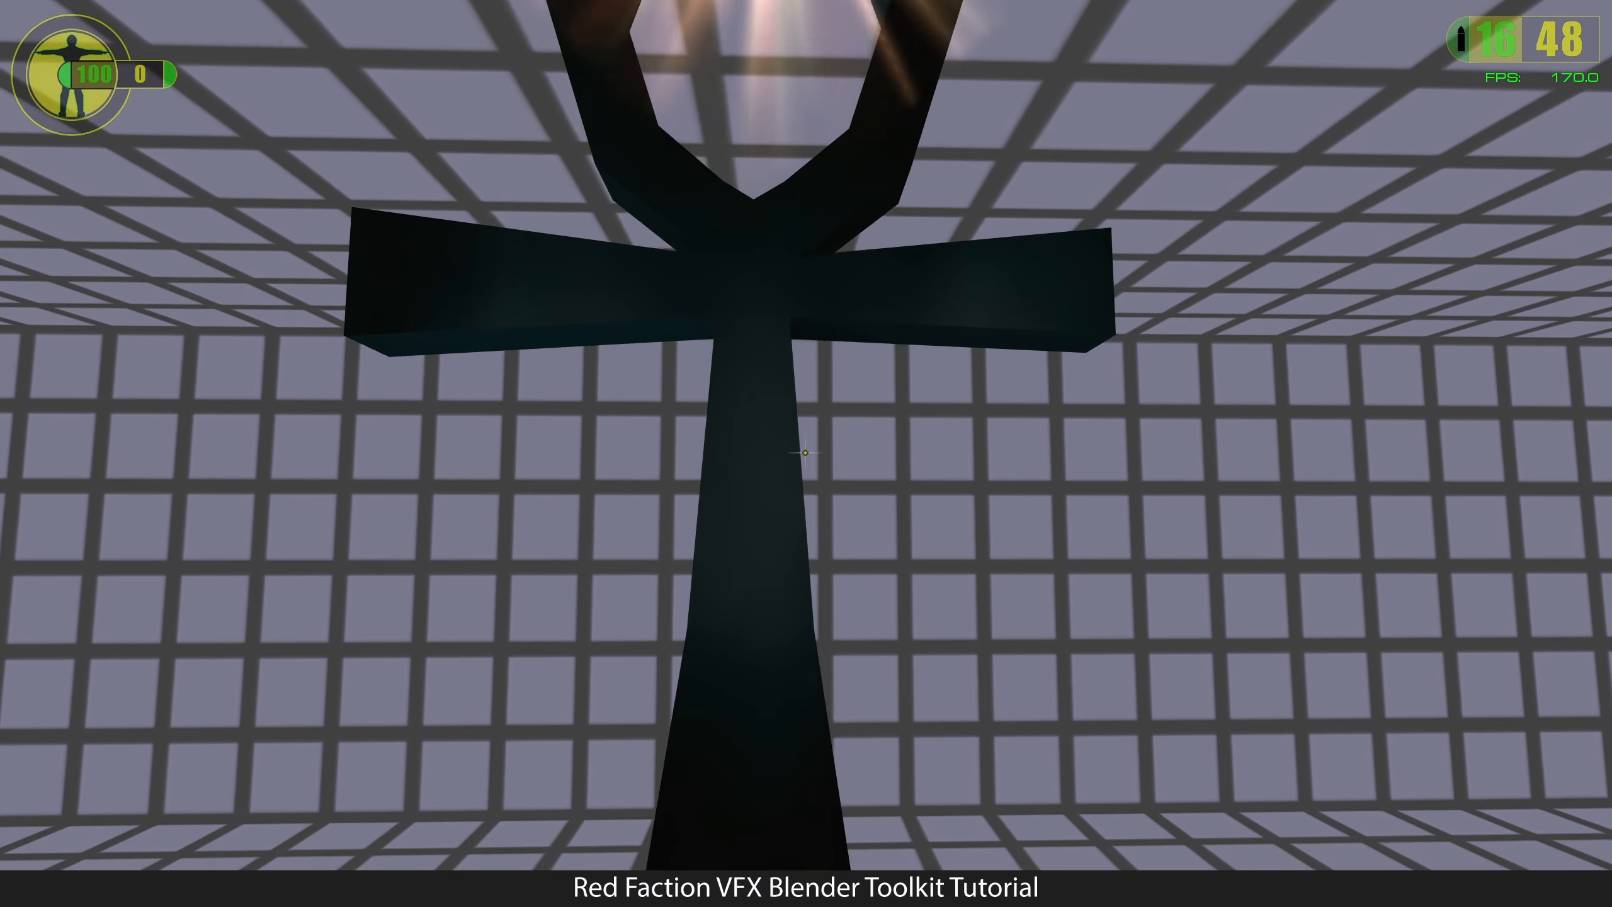
key(s)
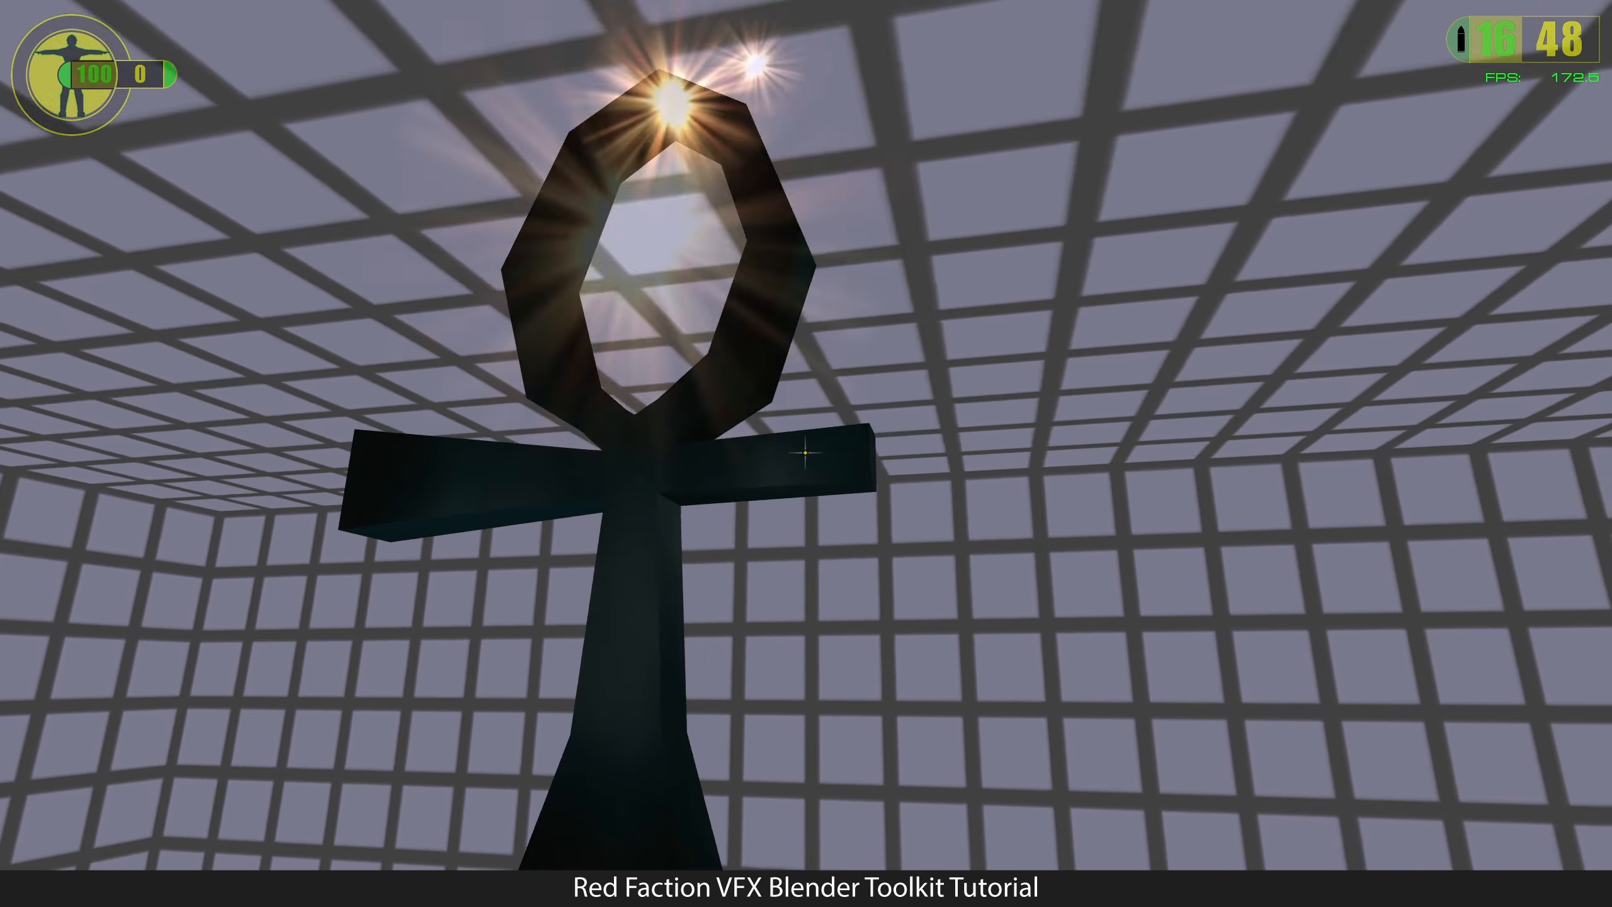